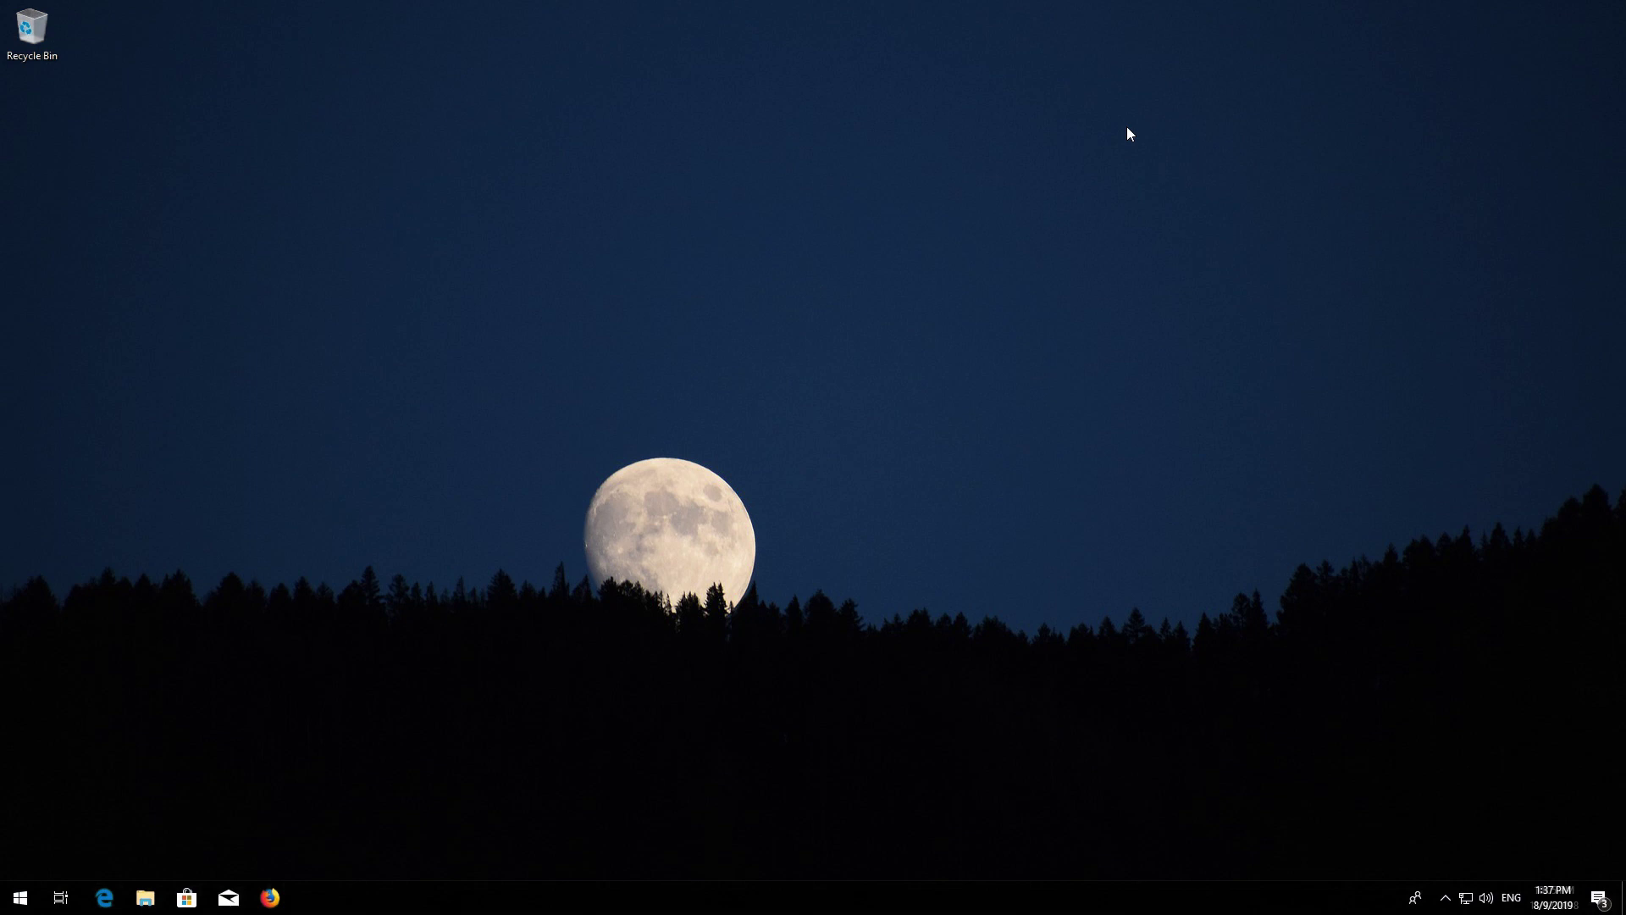
Step: Search the Start menu for 'services' and launch the Services console
{"action": "key", "text": "super"}
{"action": "type", "text": "servic"}
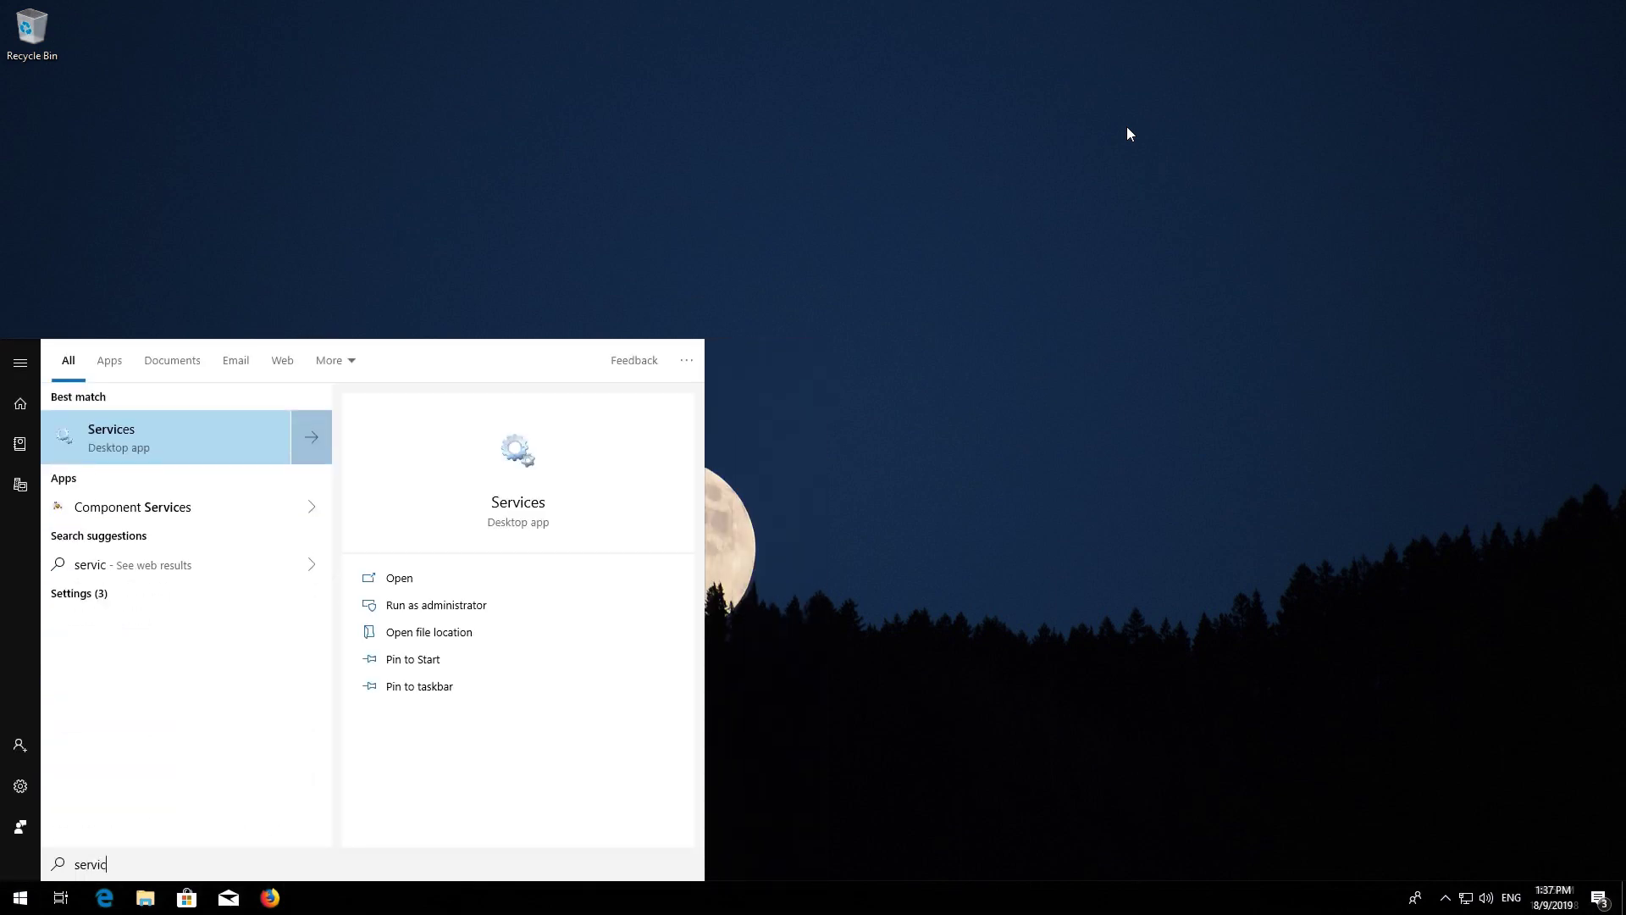
{"action": "type", "text": "es"}
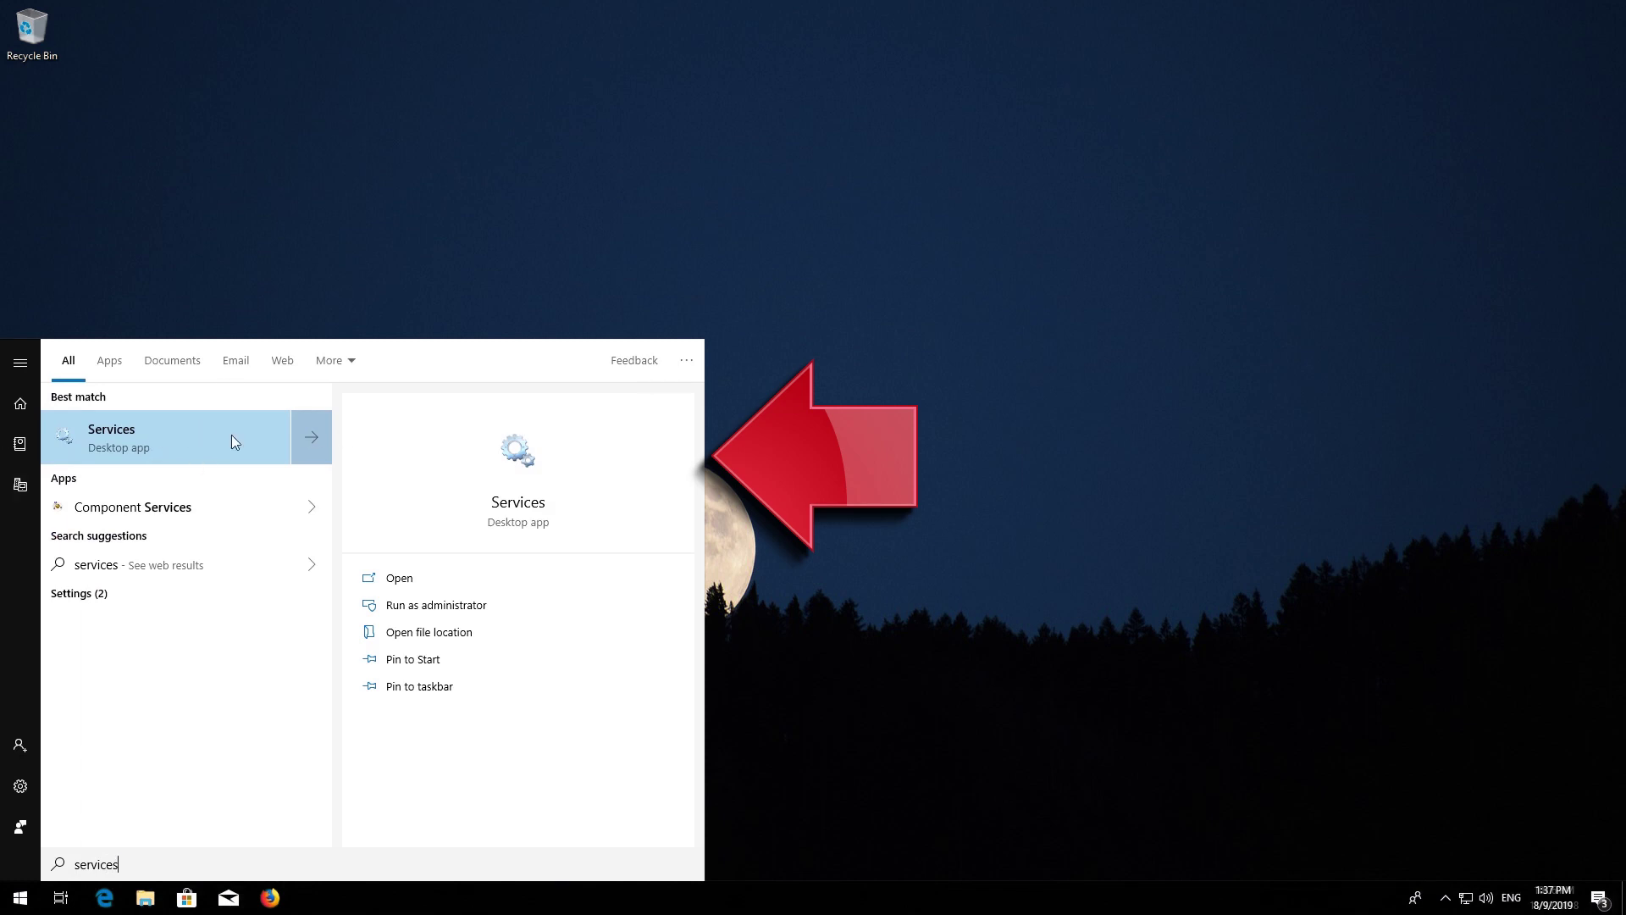
{"action": "left_click", "coordinate": [187, 435]}
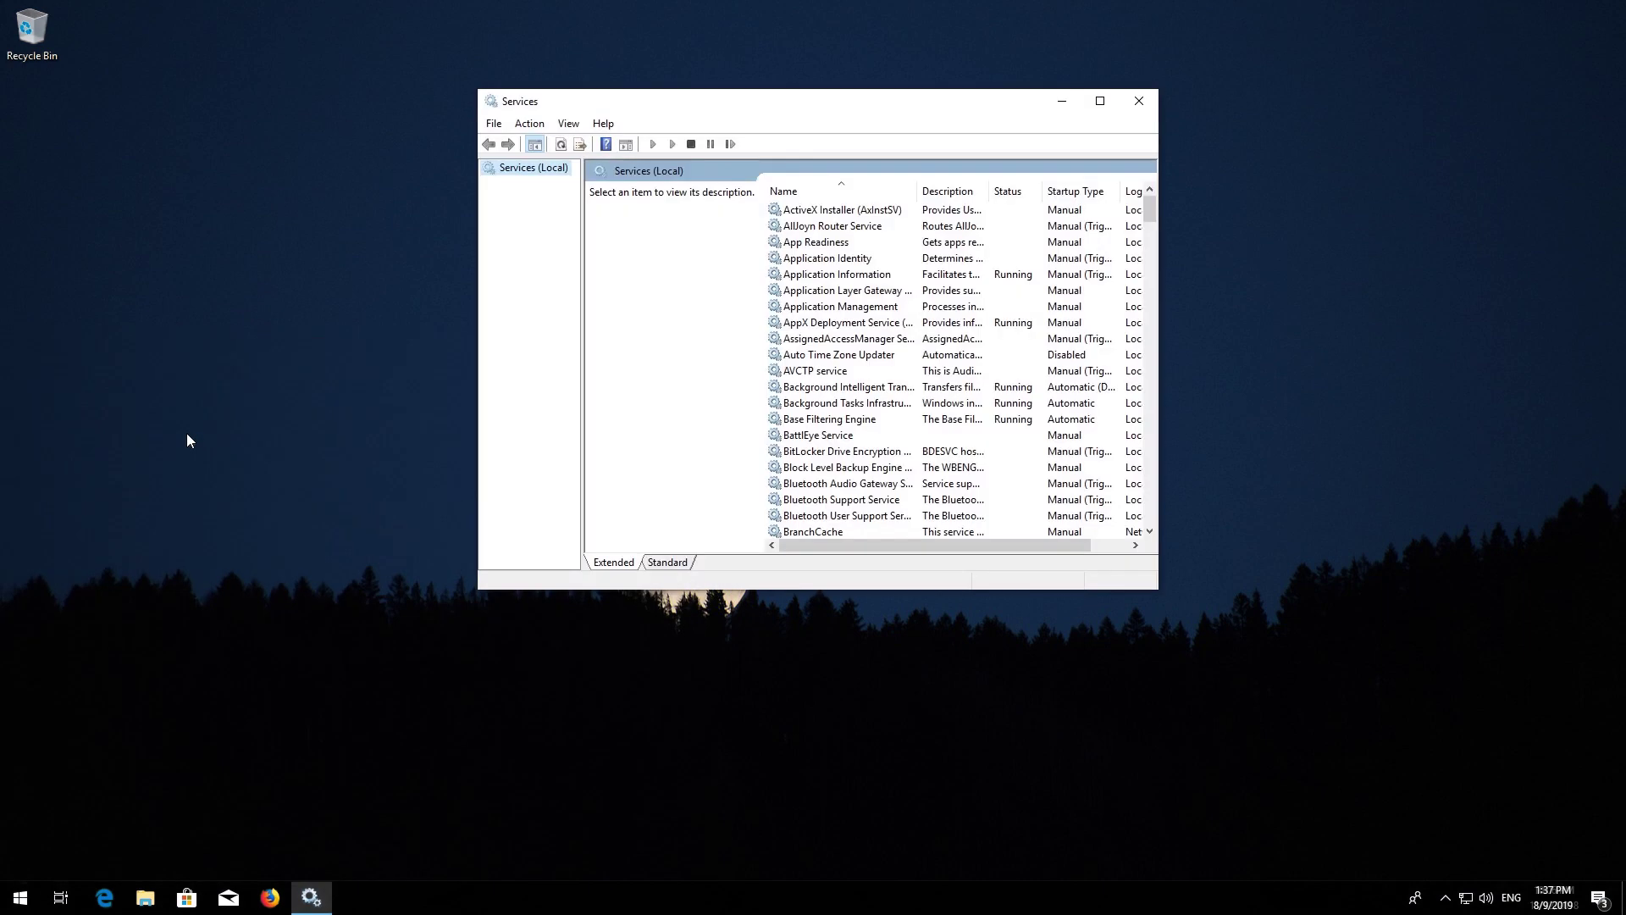
Step: Scroll to the Windows Update service, select it and bring up its context menu
{"action": "left_click", "coordinate": [813, 370]}
{"action": "scroll", "coordinate": [811, 369], "scroll_direction": "down", "scroll_amount": 12}
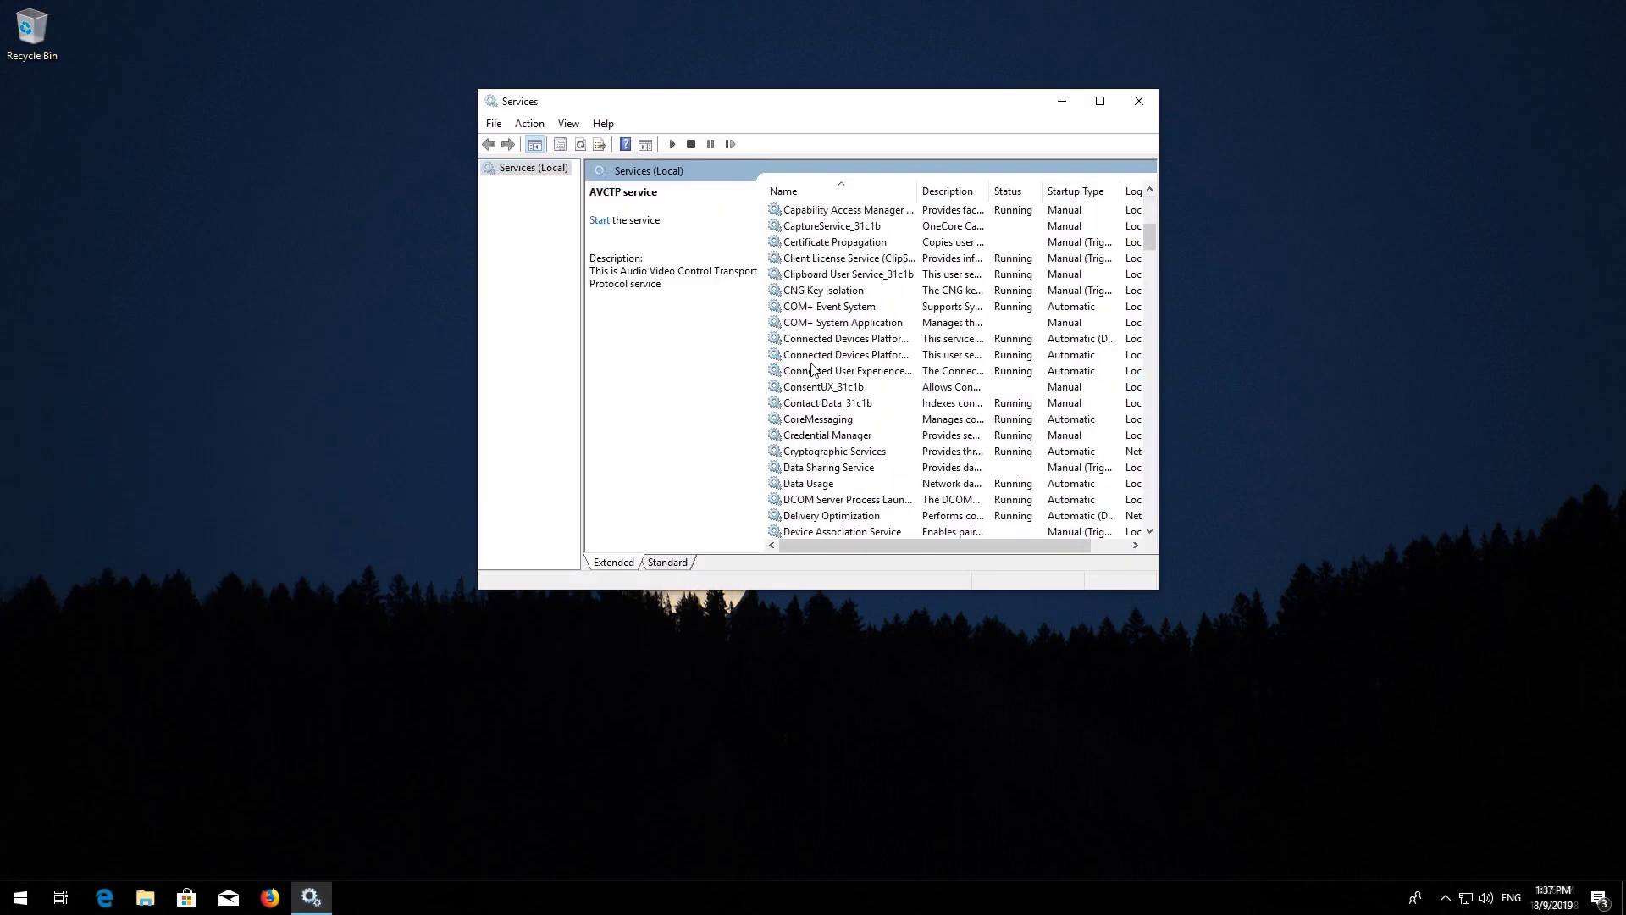
{"action": "scroll", "coordinate": [811, 369], "scroll_direction": "down", "scroll_amount": 20}
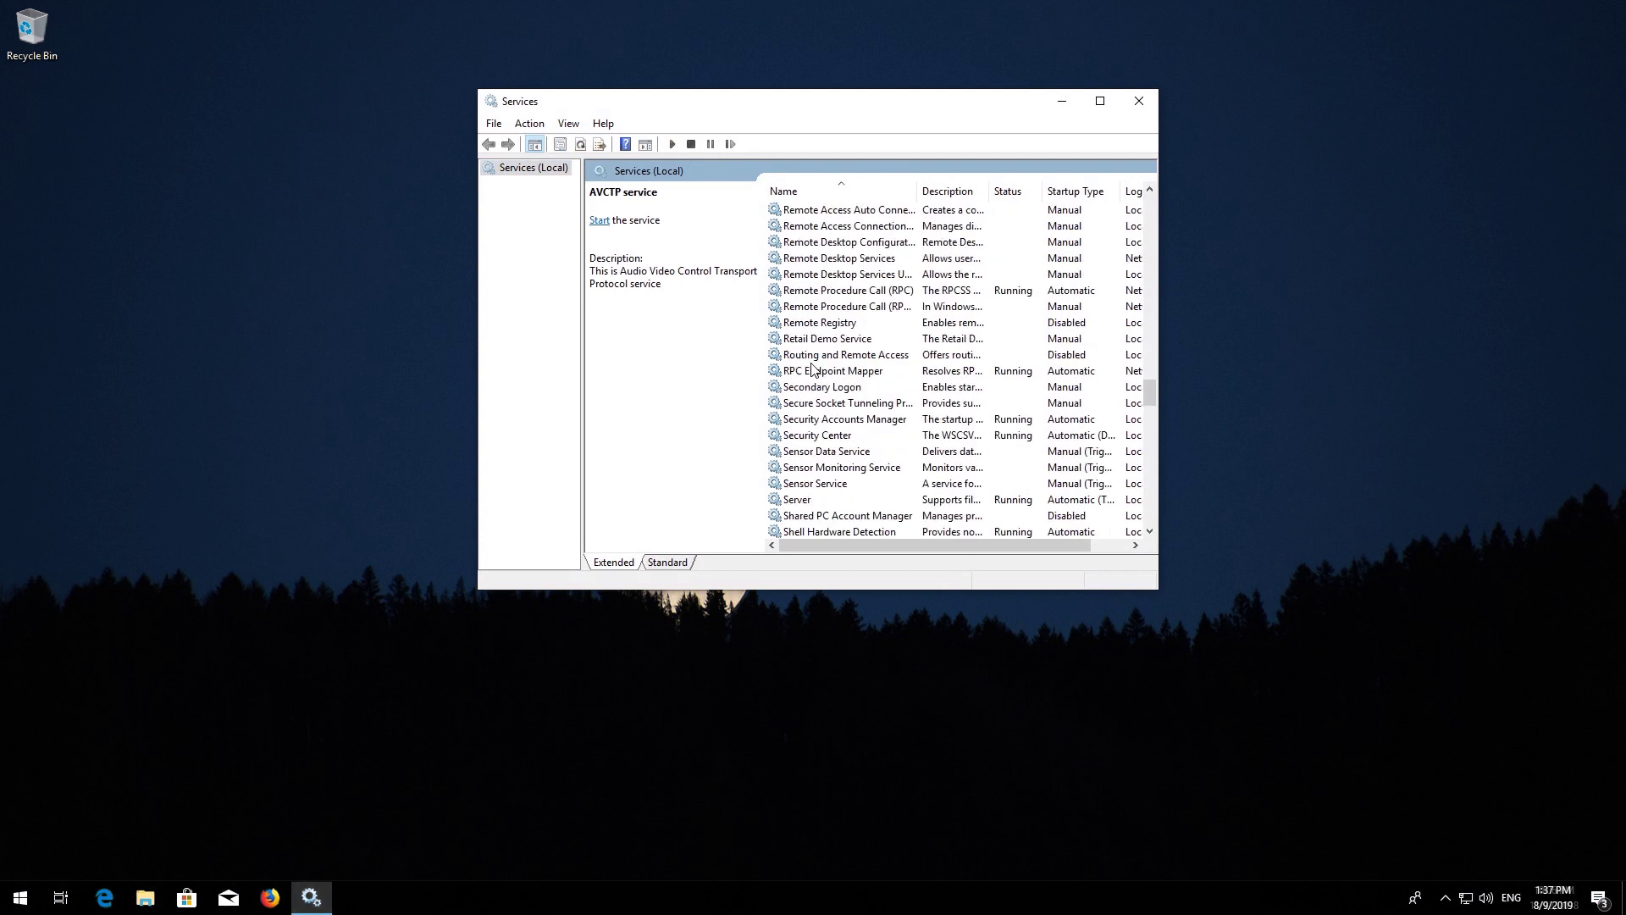
{"action": "scroll", "coordinate": [812, 369], "scroll_direction": "down", "scroll_amount": 6}
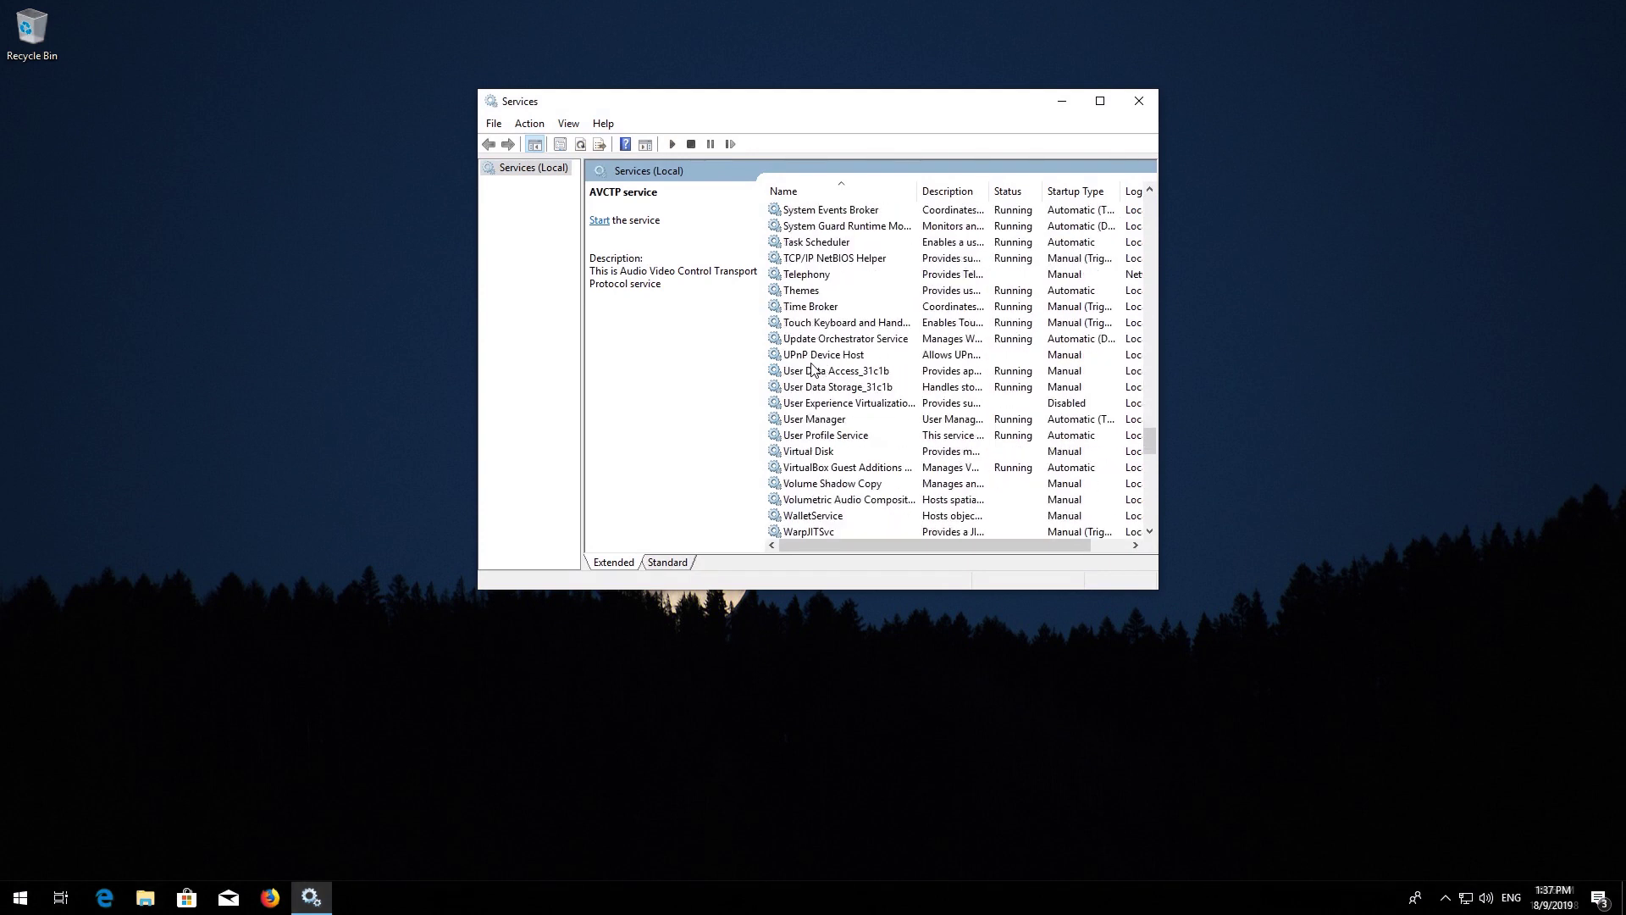
{"action": "scroll", "coordinate": [812, 371], "scroll_direction": "down", "scroll_amount": 5}
{"action": "scroll", "coordinate": [811, 369], "scroll_direction": "down", "scroll_amount": 10}
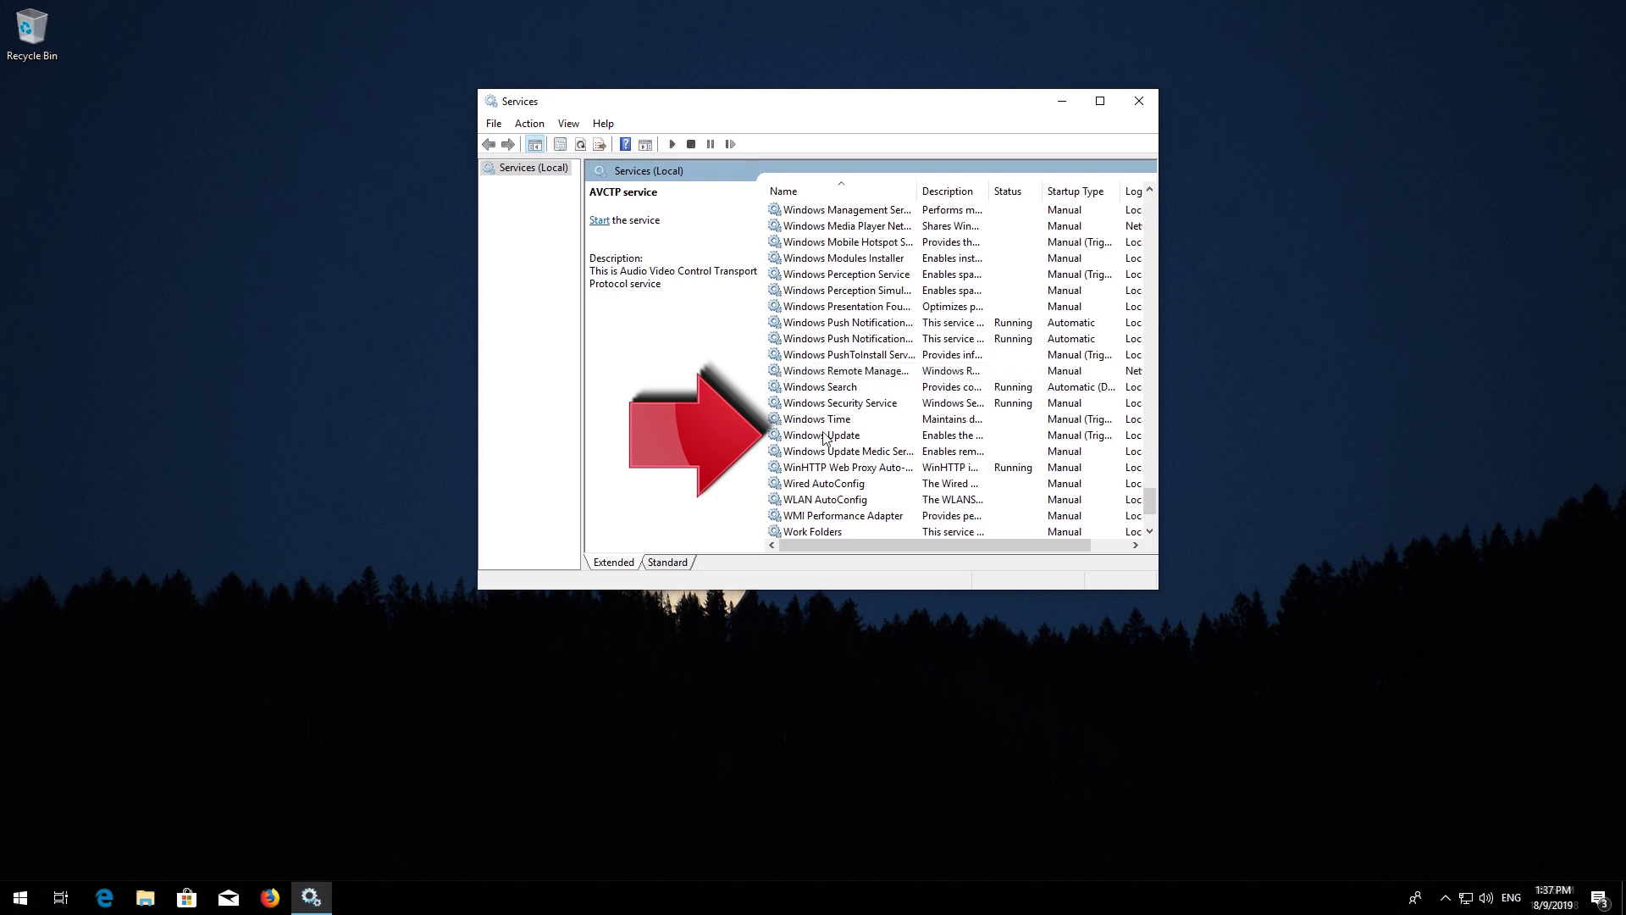
{"action": "left_click", "coordinate": [826, 436]}
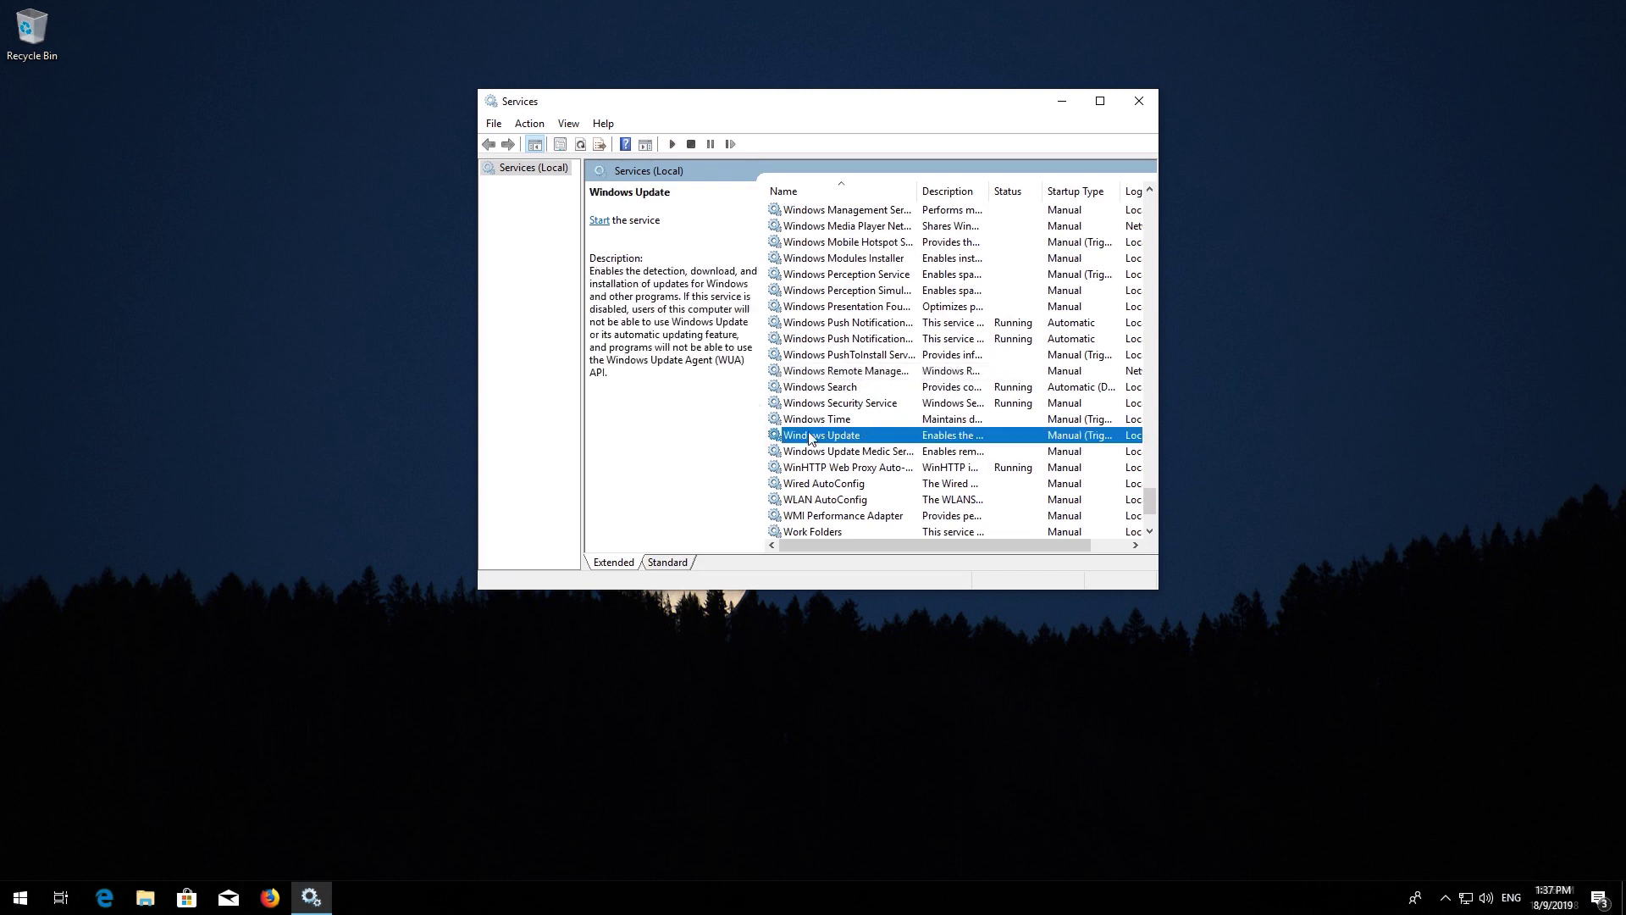
{"action": "right_click", "coordinate": [840, 437]}
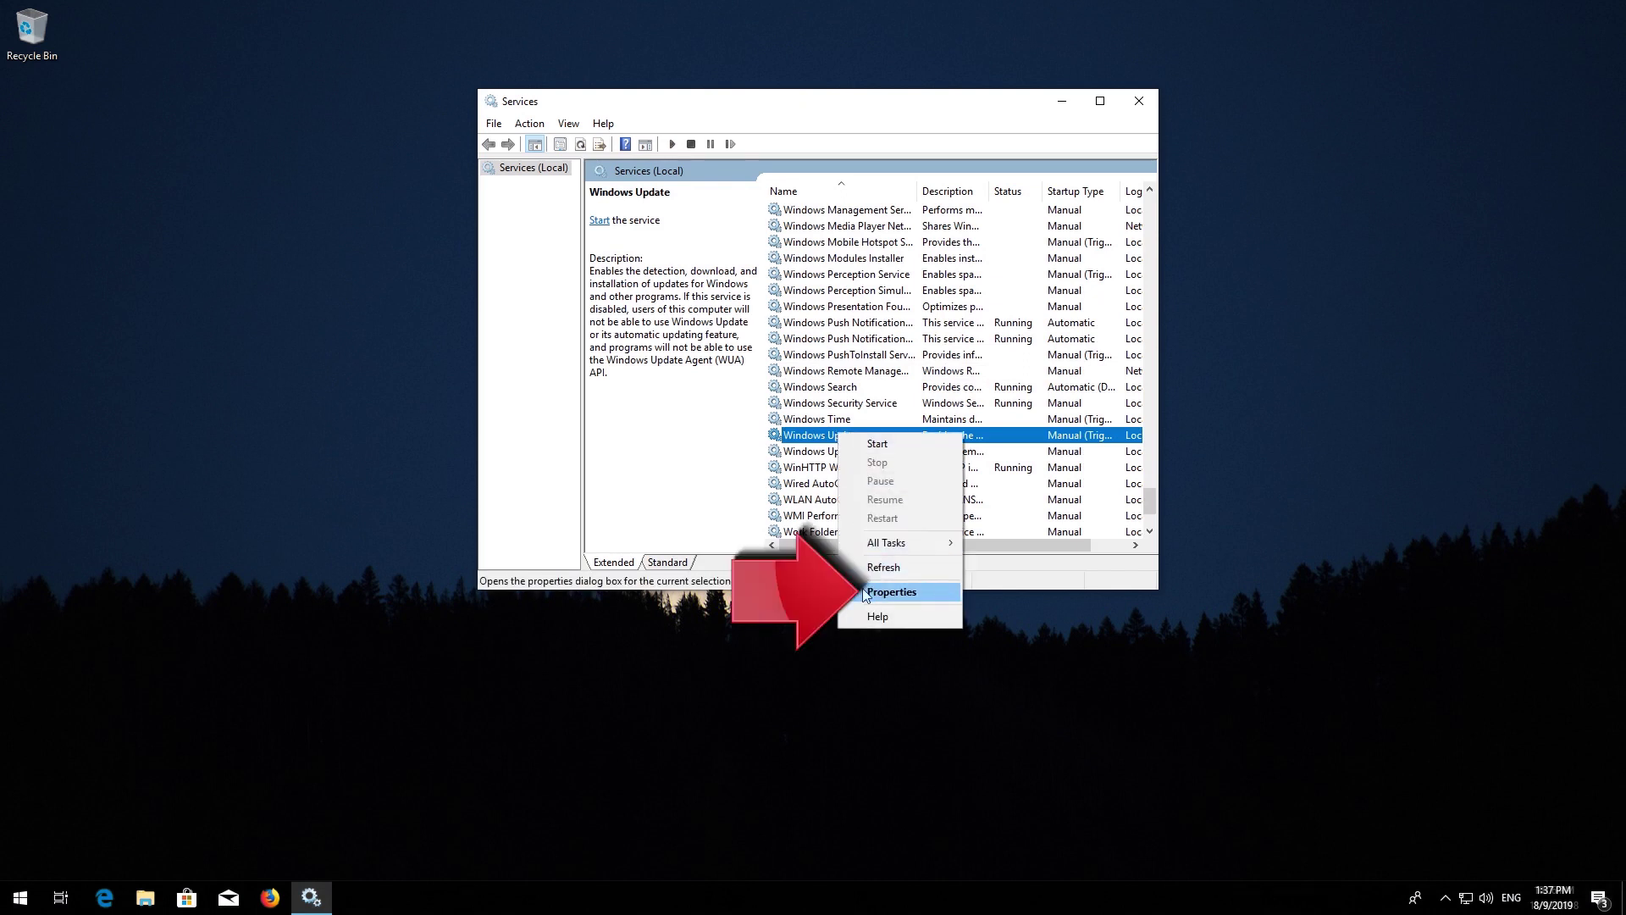
Step: Change Windows Update's startup type to Automatic in its Properties, apply and confirm
{"action": "left_click", "coordinate": [903, 590]}
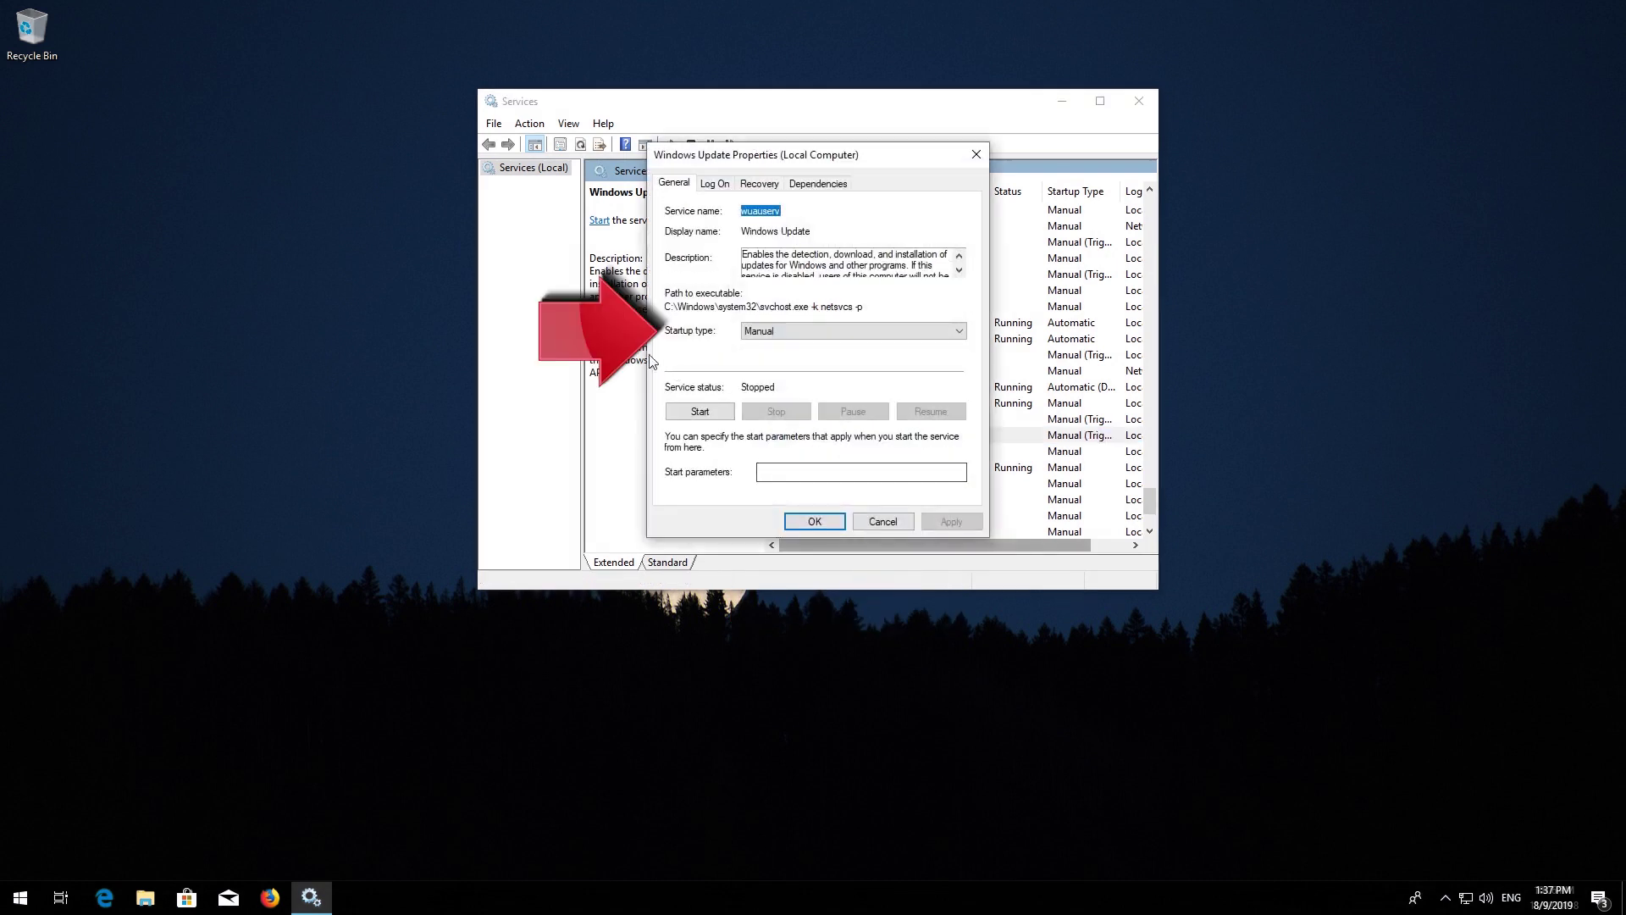
{"action": "left_click", "coordinate": [842, 333]}
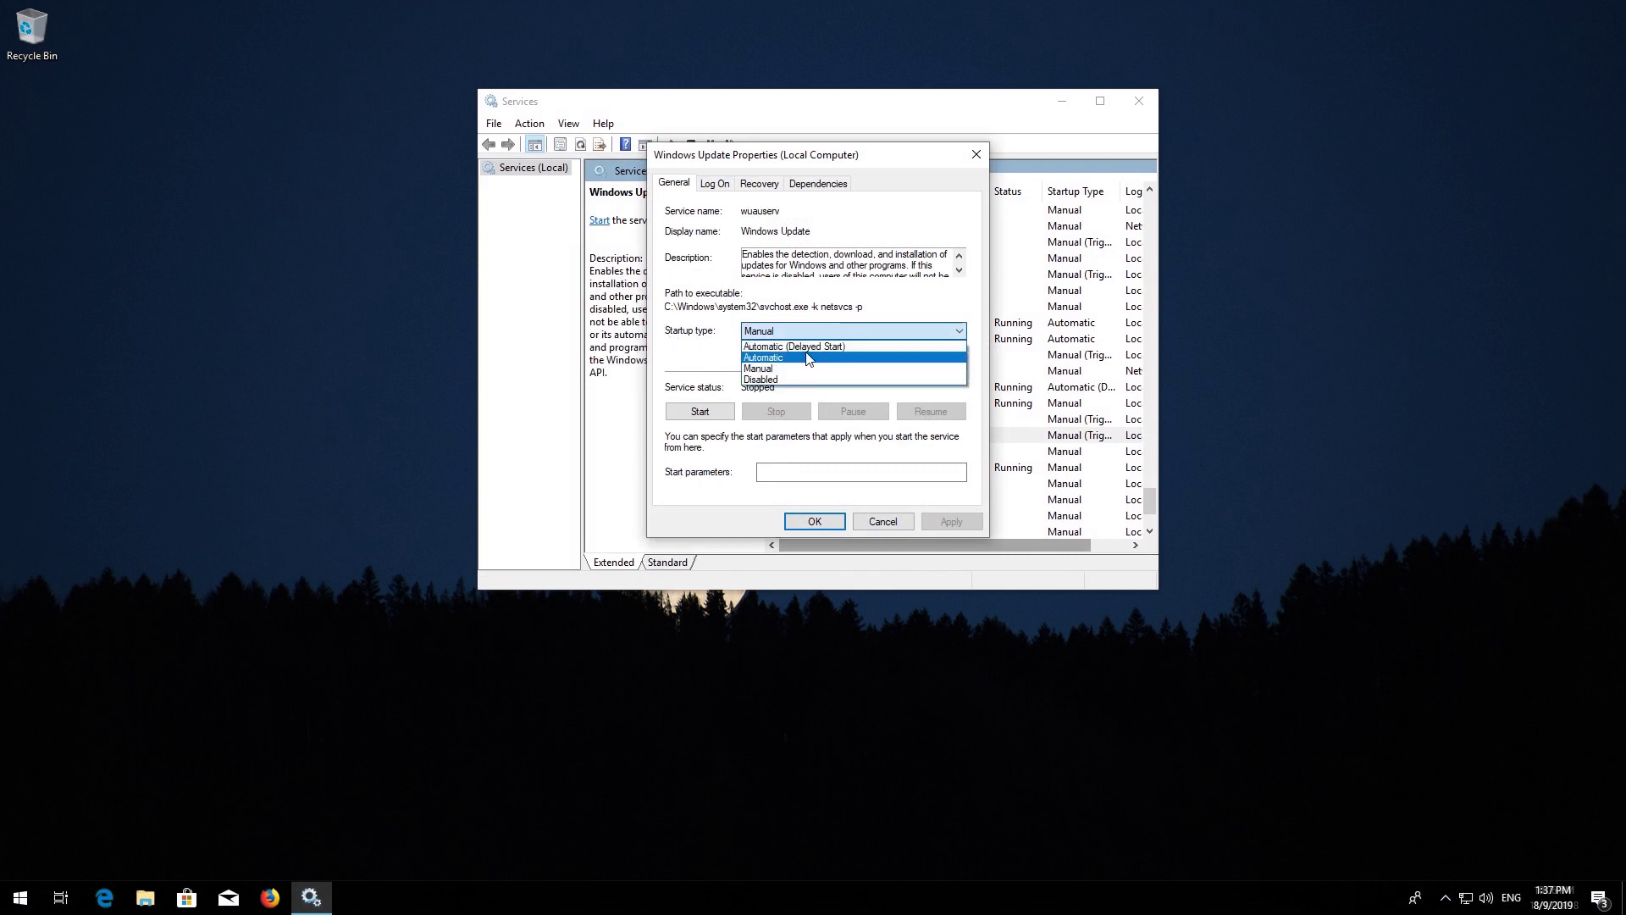
{"action": "left_click", "coordinate": [806, 359]}
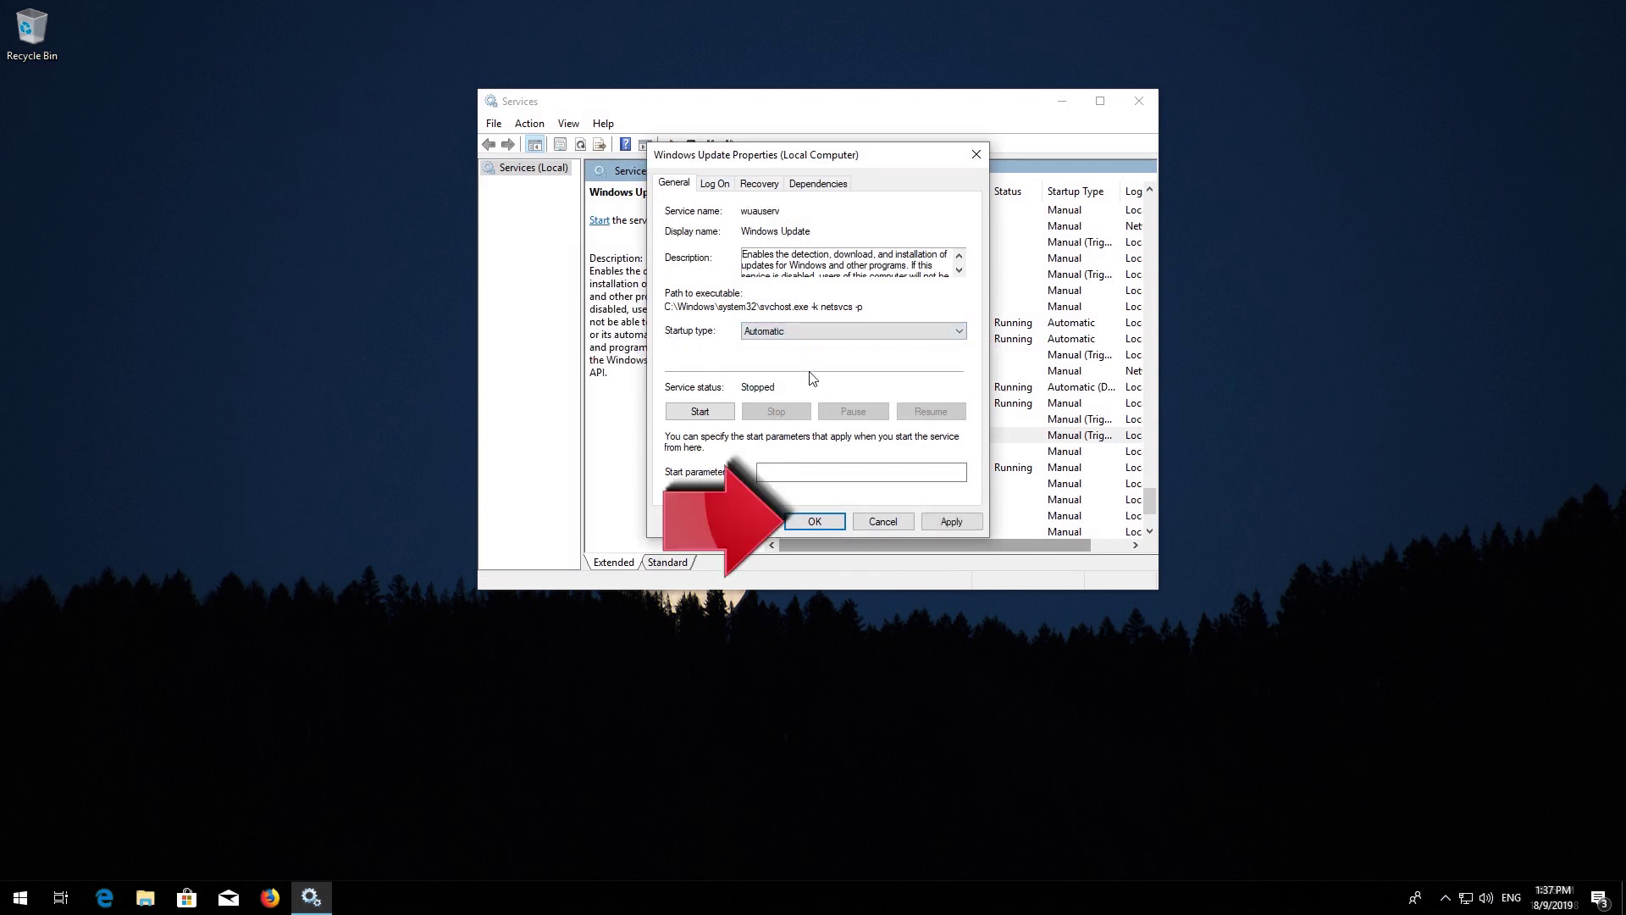
{"action": "left_click", "coordinate": [950, 522]}
{"action": "left_click", "coordinate": [815, 522]}
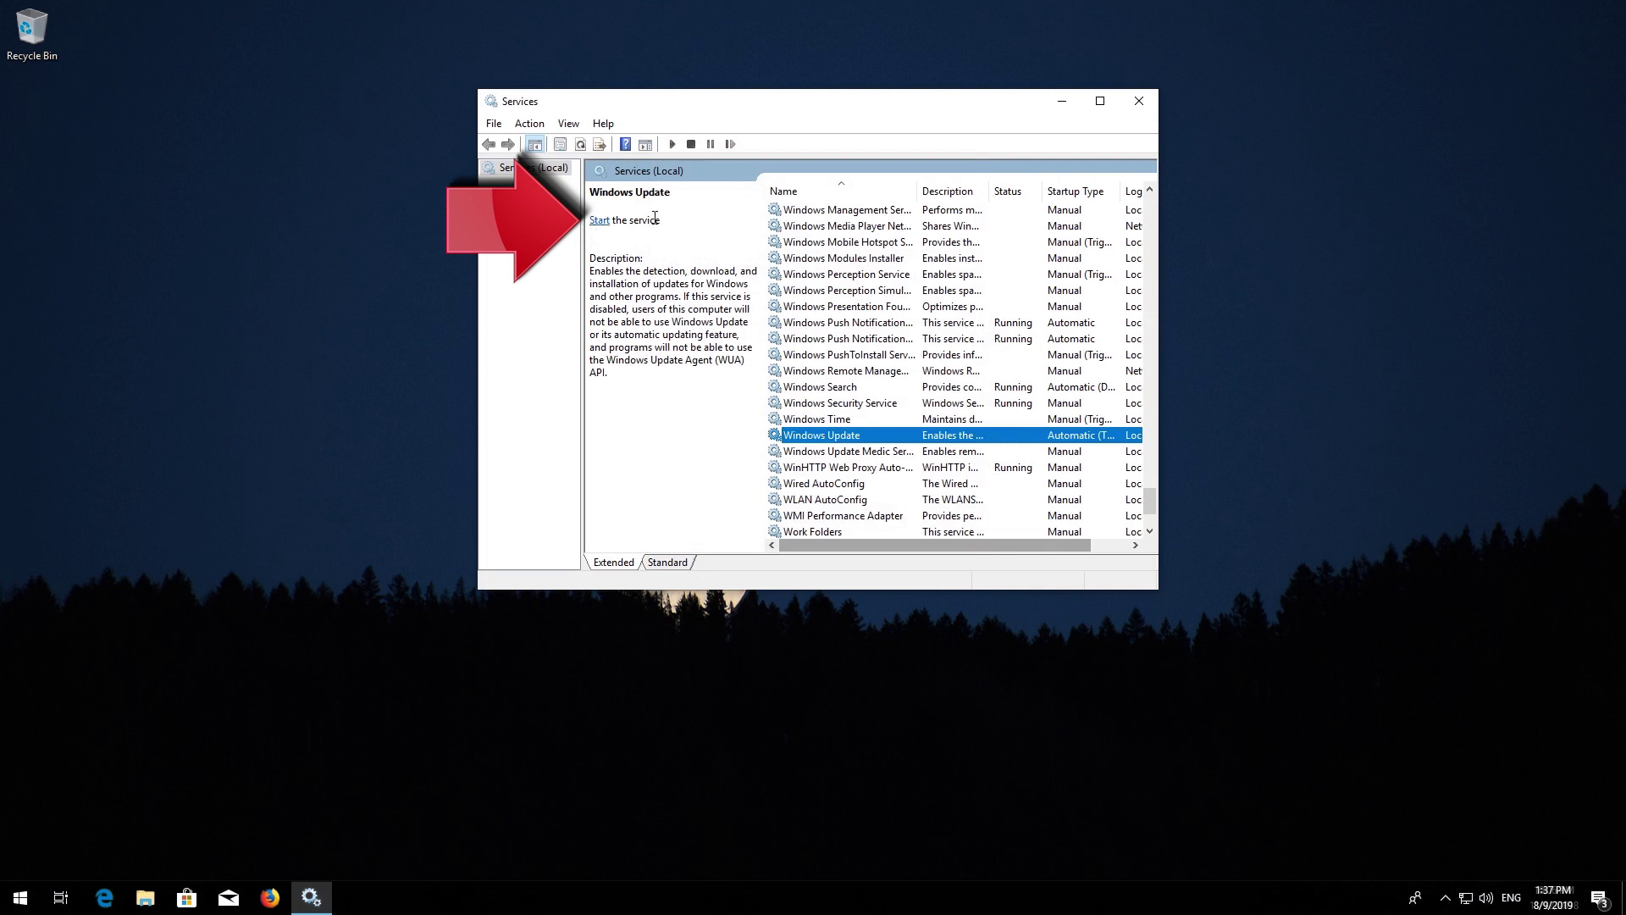
Step: Start the Windows Update service, restart it, and close the Services window
{"action": "left_click", "coordinate": [599, 220]}
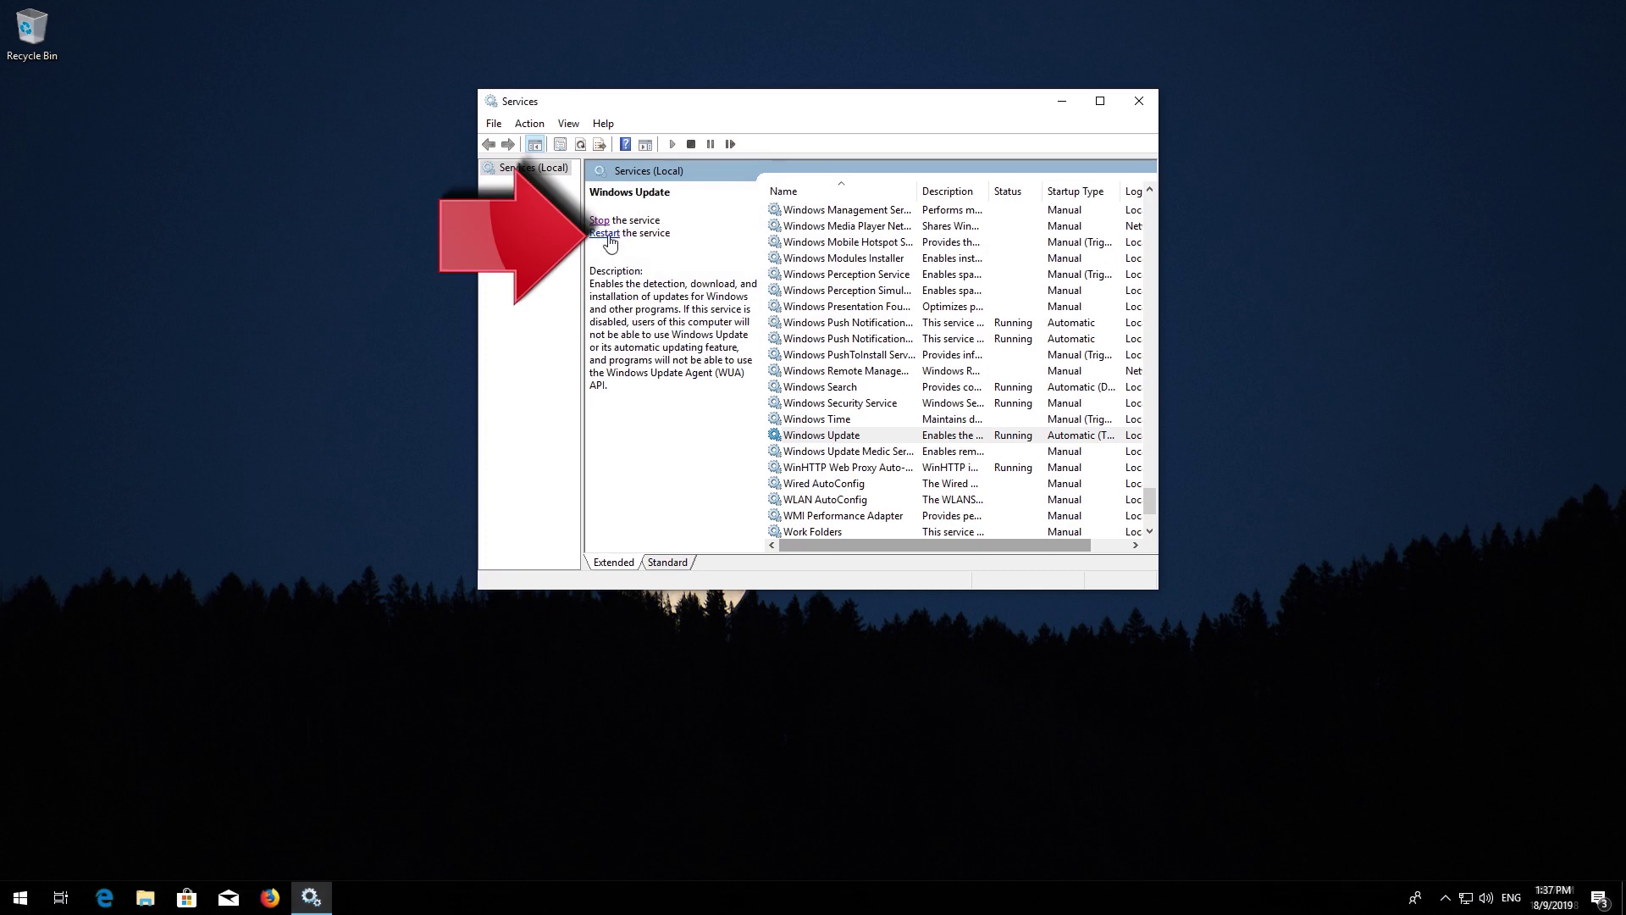
{"action": "left_click", "coordinate": [608, 239]}
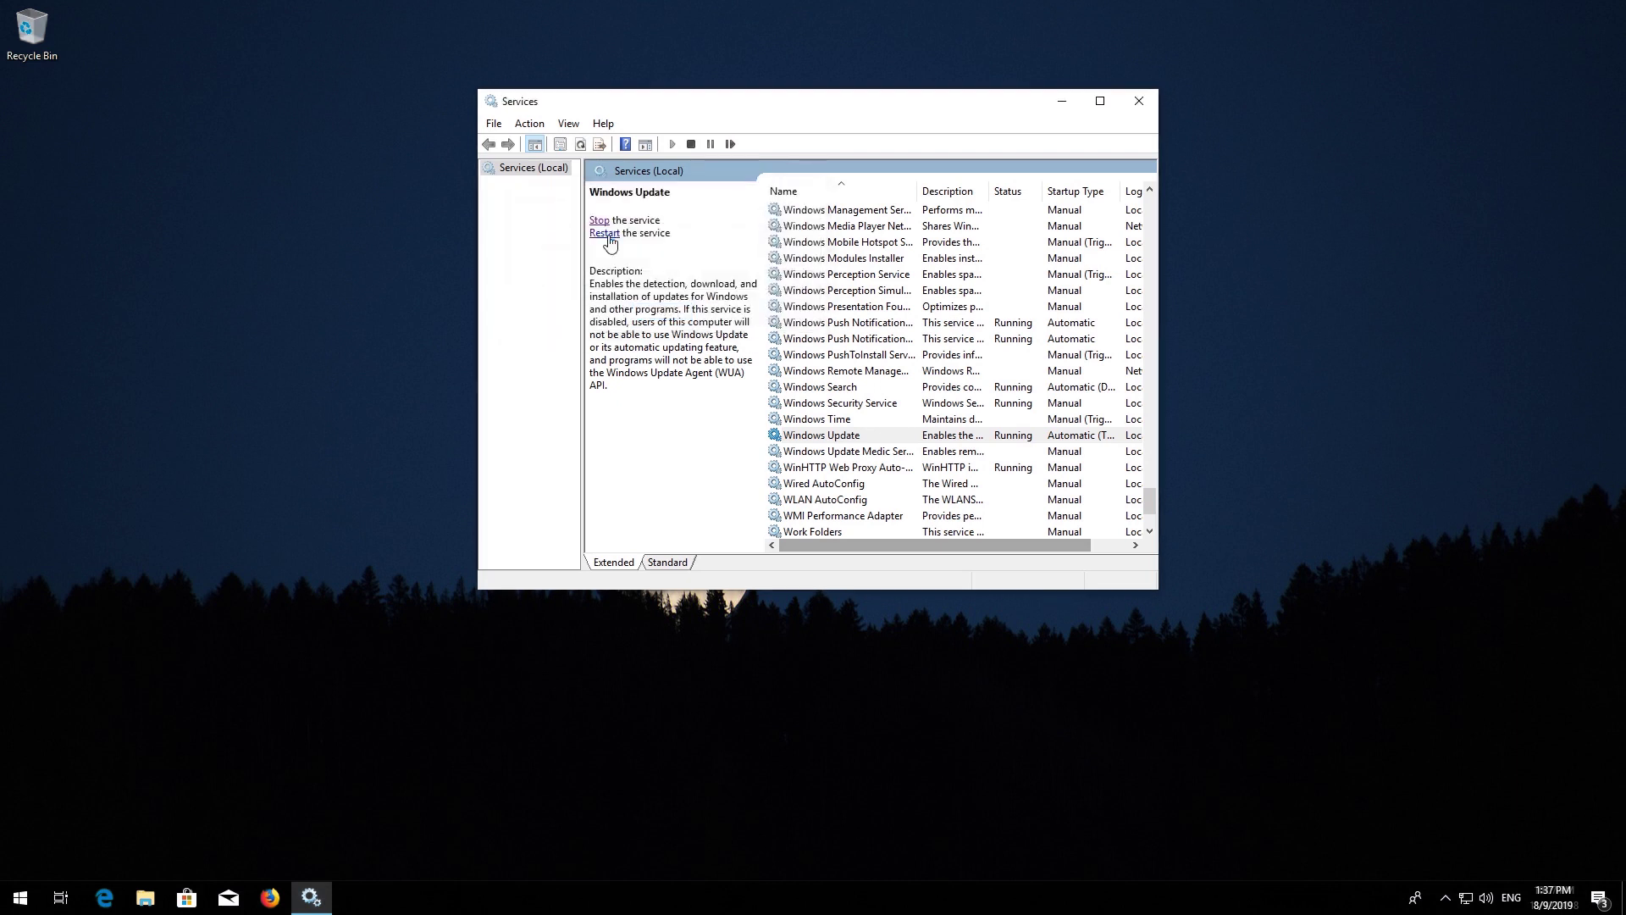
{"action": "left_click", "coordinate": [1139, 101]}
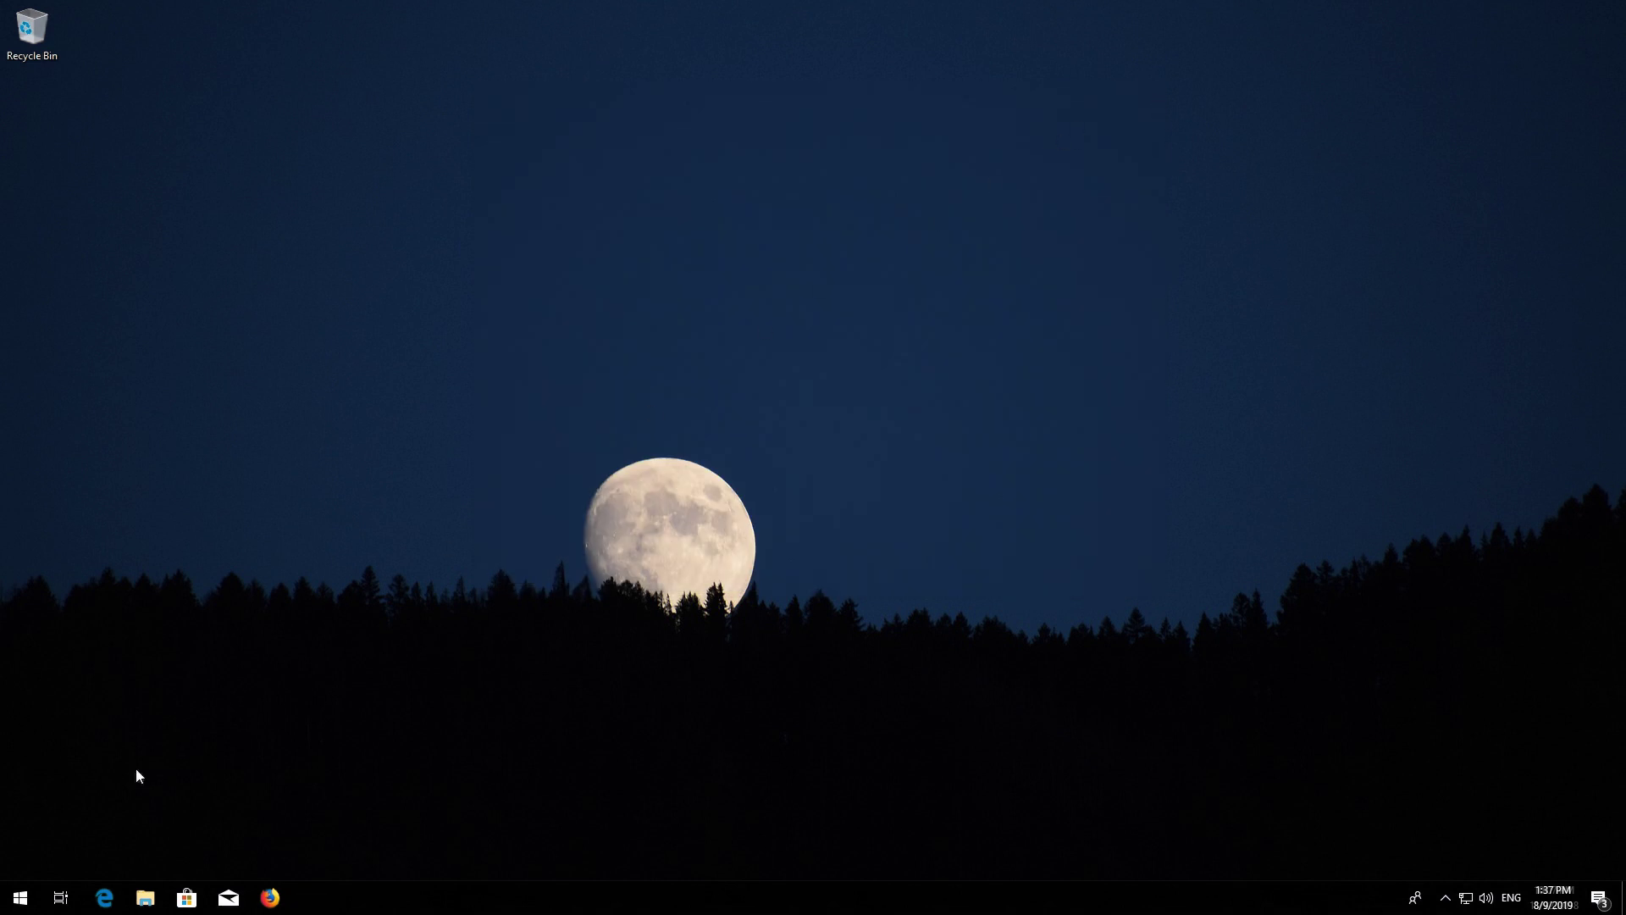
Step: Restart the PC from the Start menu power options, then reopen Start after reboot
{"action": "left_click", "coordinate": [22, 901]}
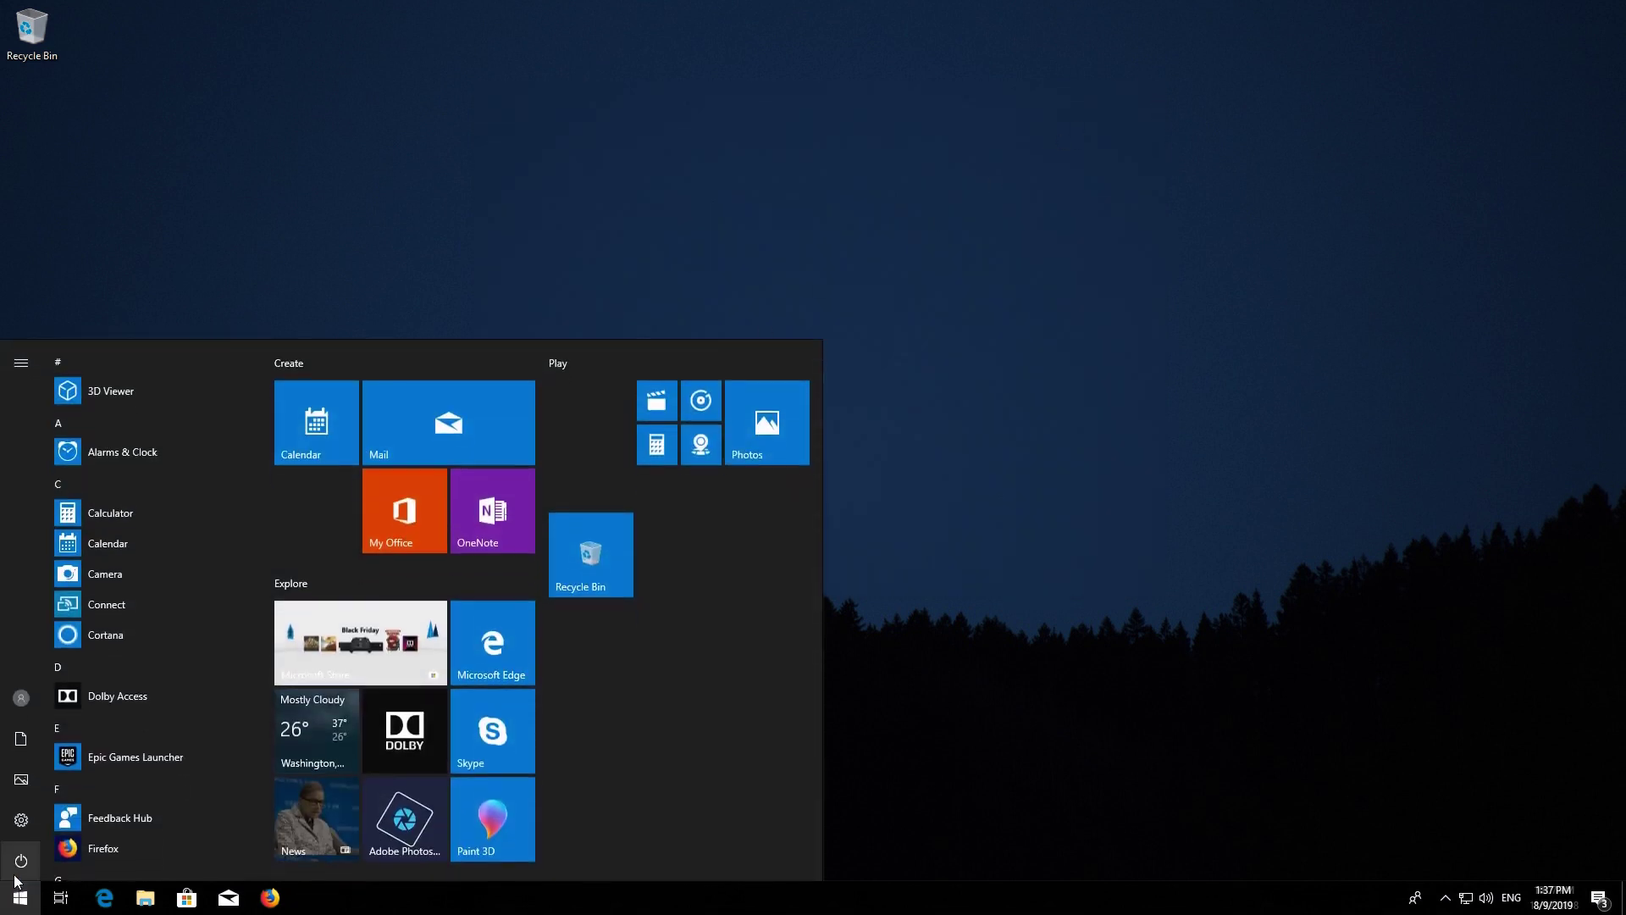
{"action": "left_click", "coordinate": [19, 864]}
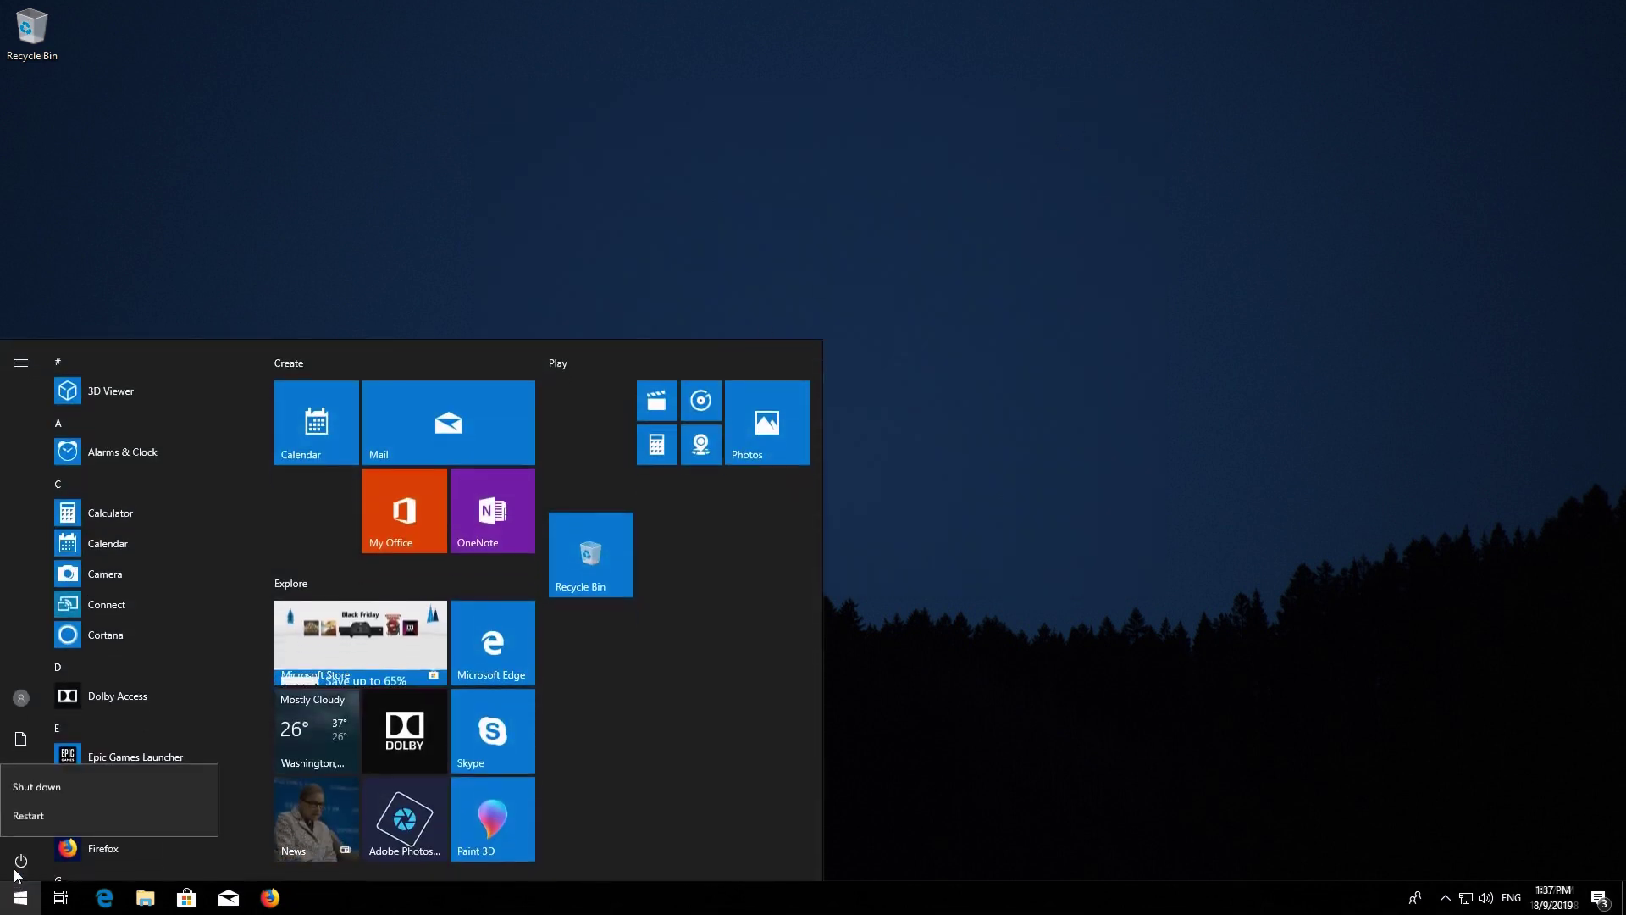
{"action": "left_click", "coordinate": [28, 815]}
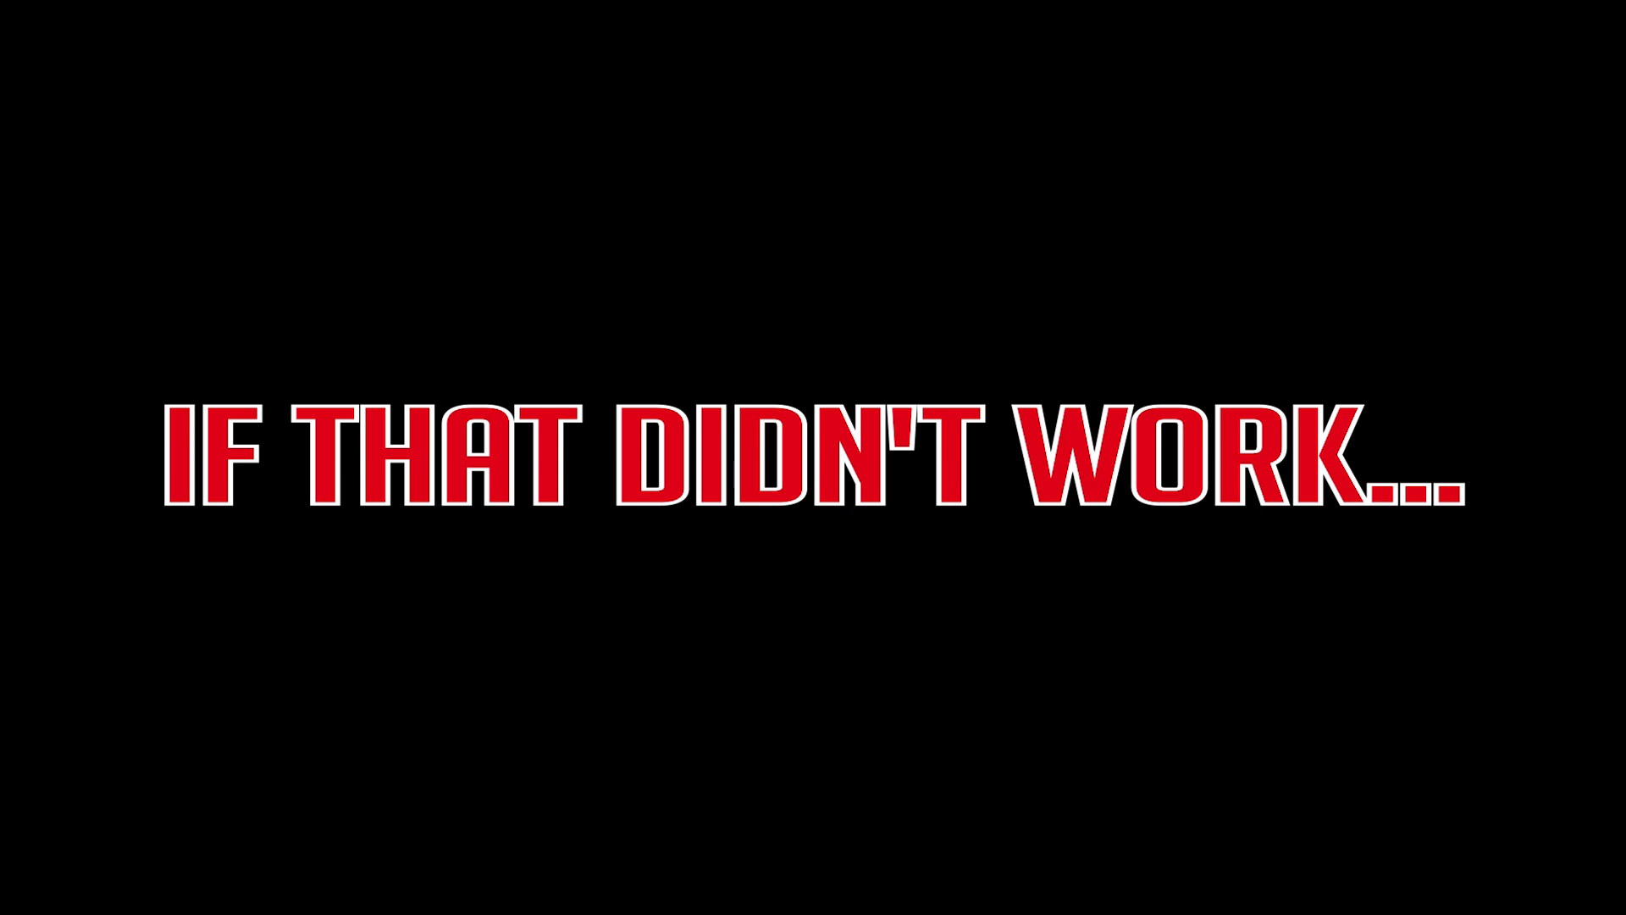
{"action": "key", "text": "super"}
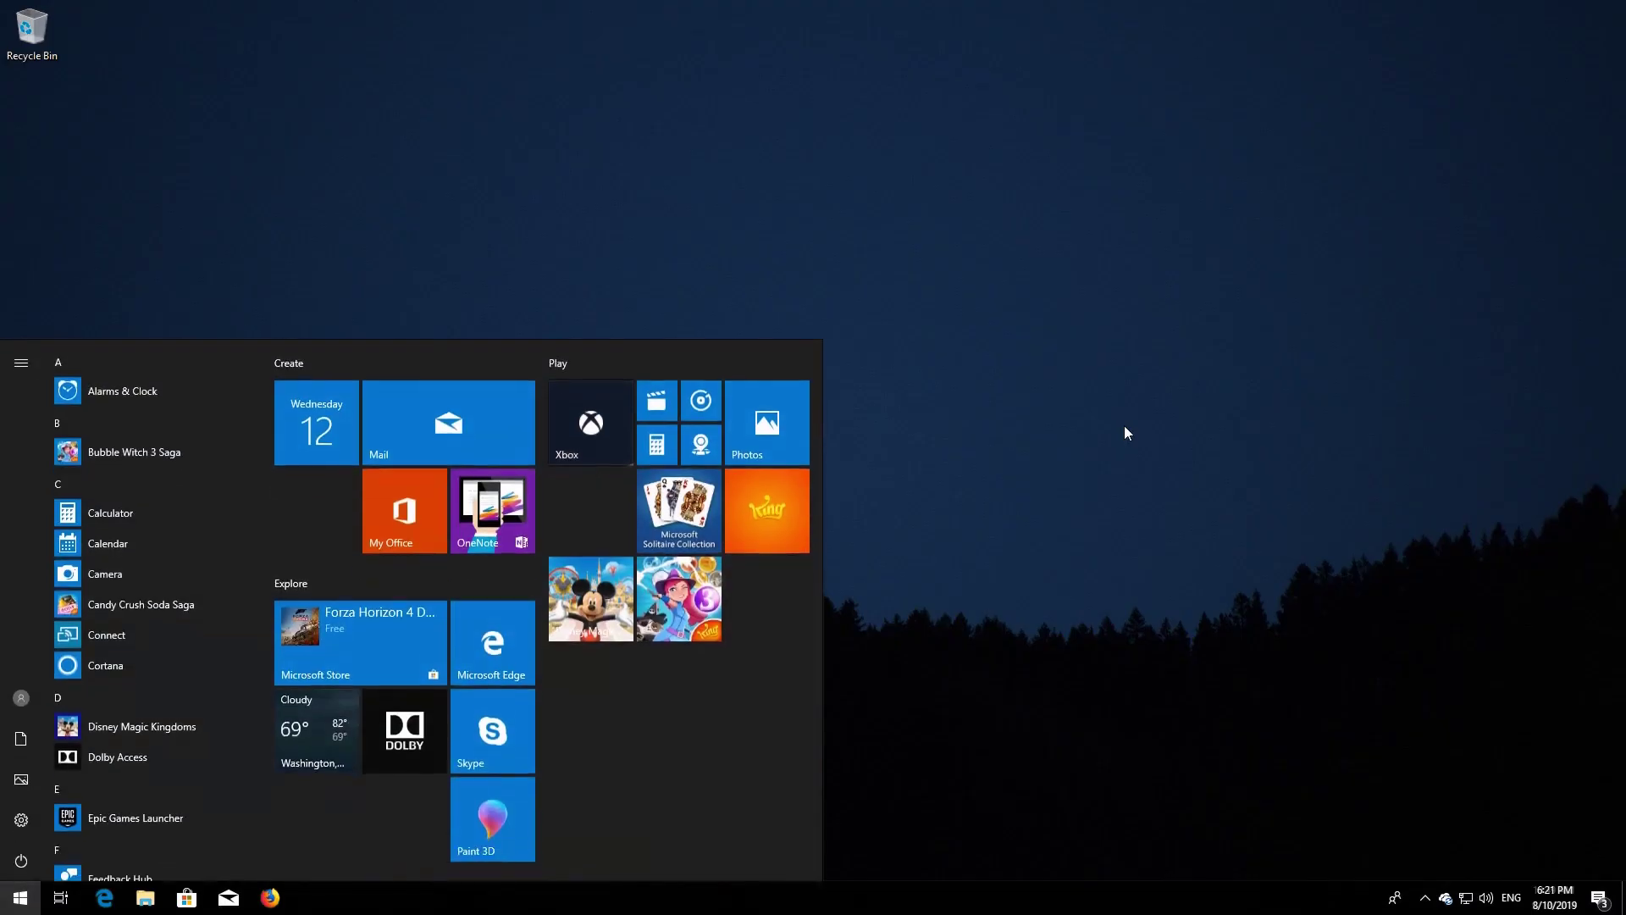
Step: Search 'troubleshoot' in Start and open the Troubleshoot settings page
{"action": "type", "text": "troubles"}
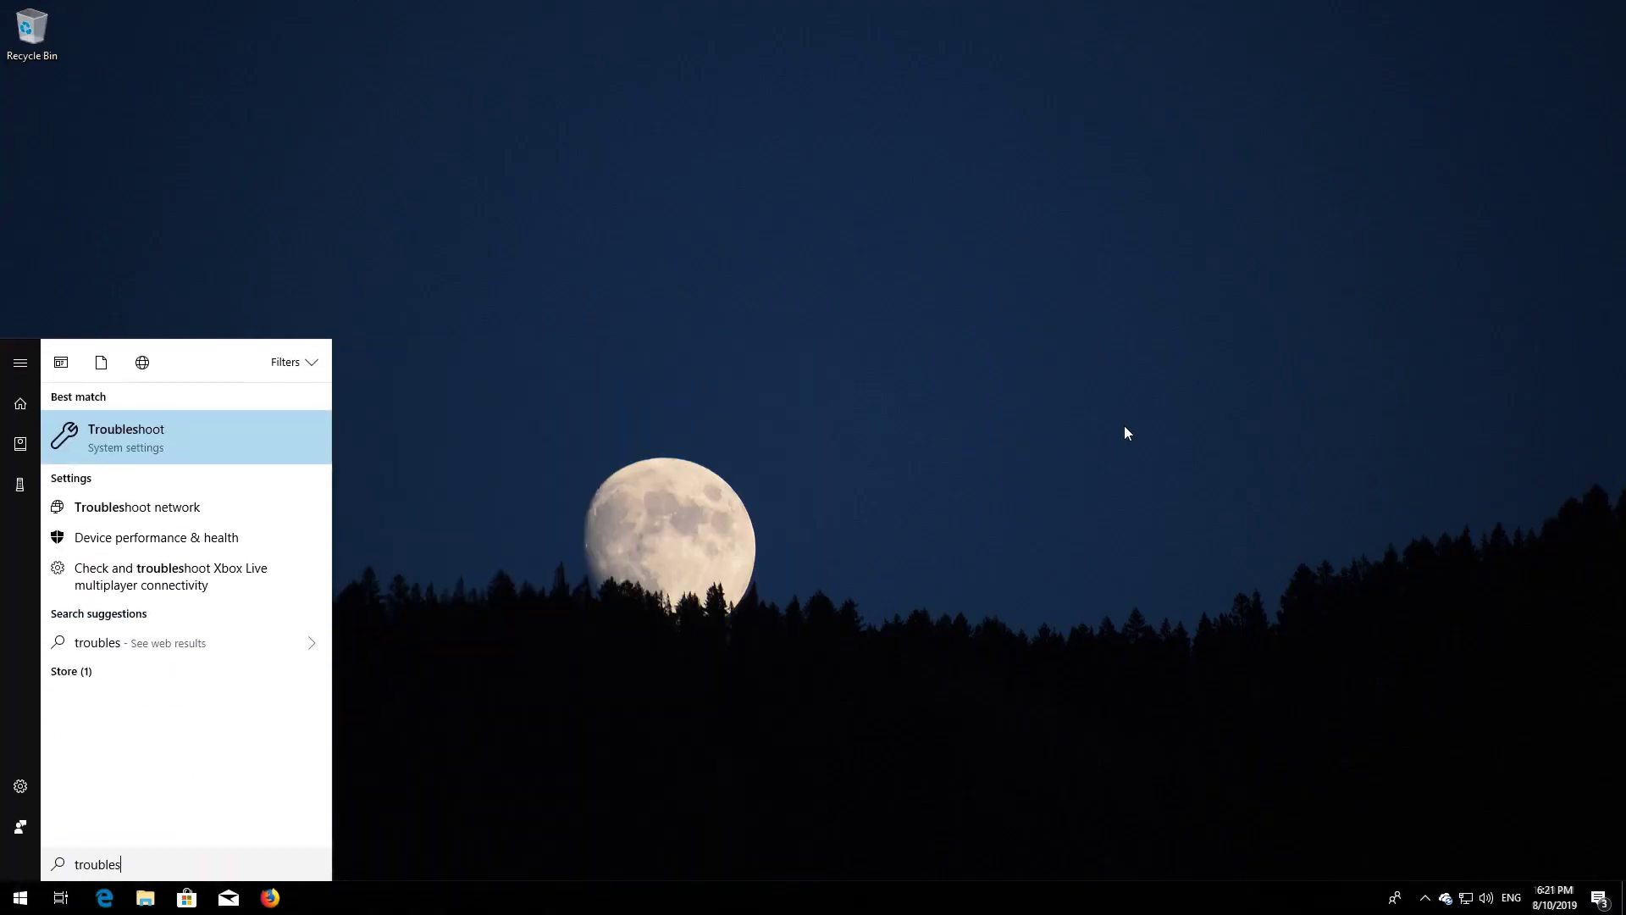
{"action": "type", "text": "hoot"}
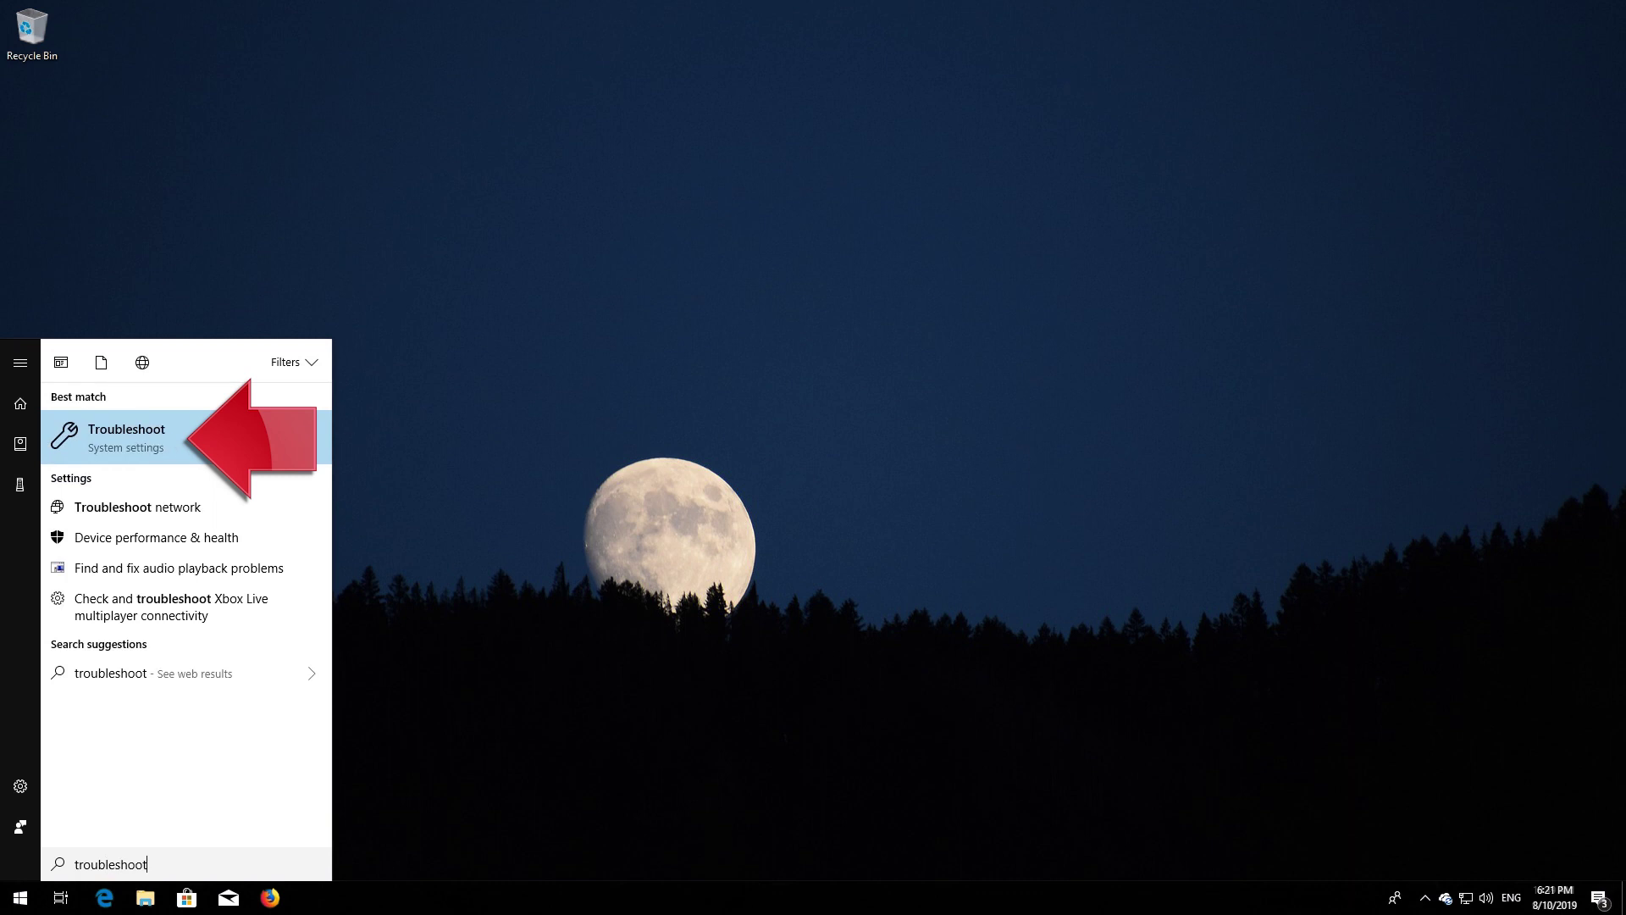
{"action": "left_click", "coordinate": [120, 435]}
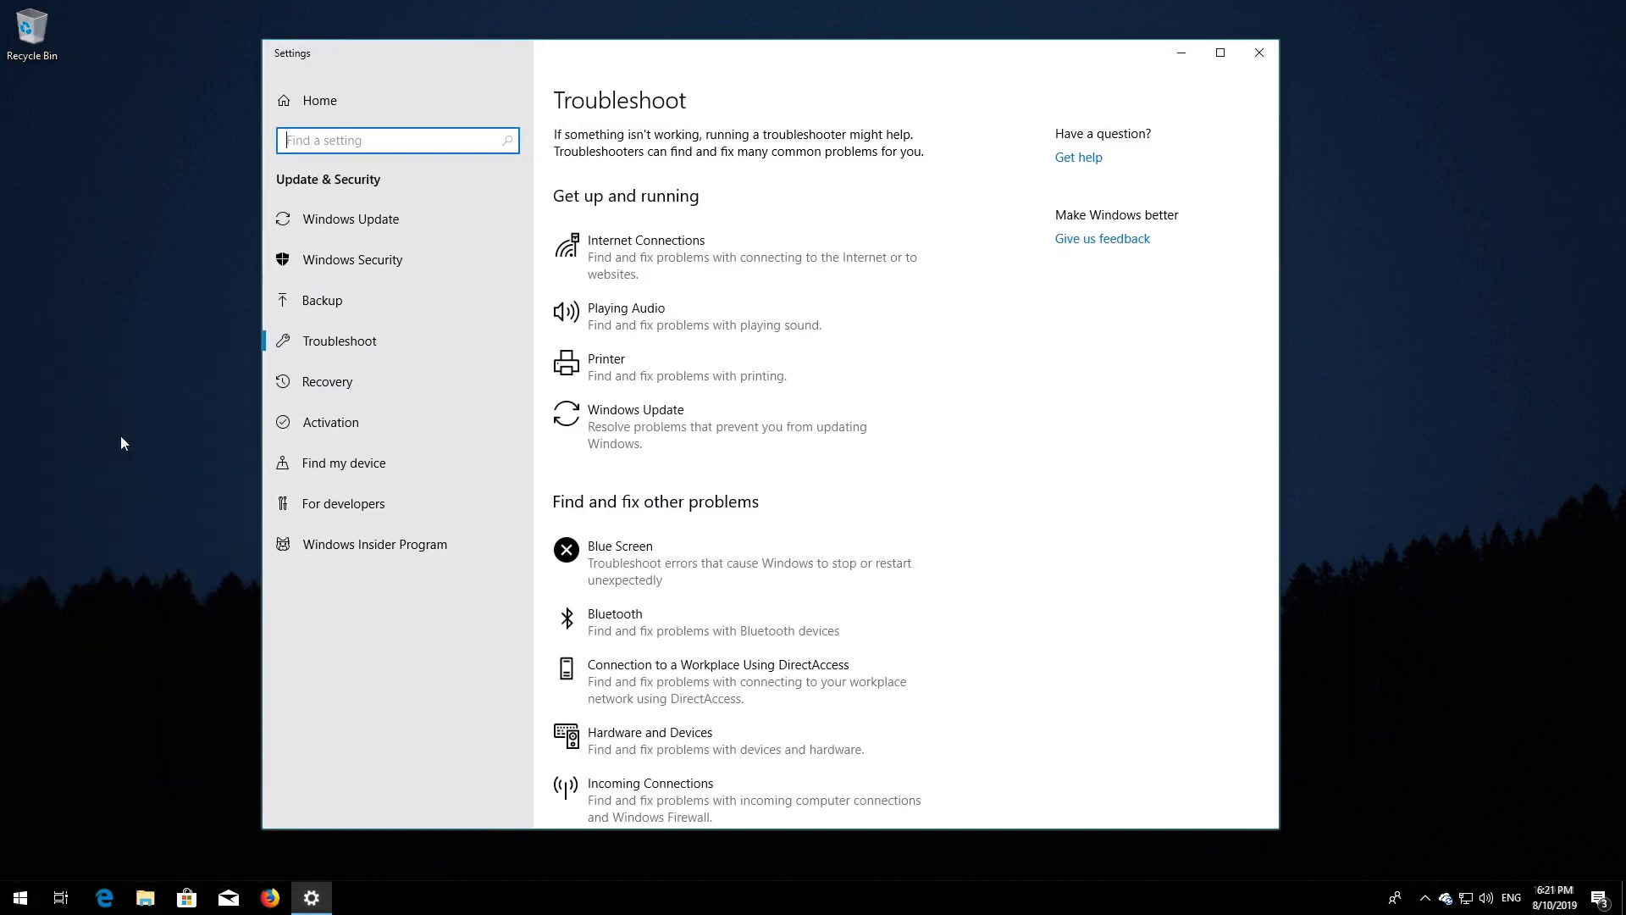
Step: Run the Windows Update troubleshooter, apply the pending-updates fix, and close it when Fixed
{"action": "left_click", "coordinate": [686, 429]}
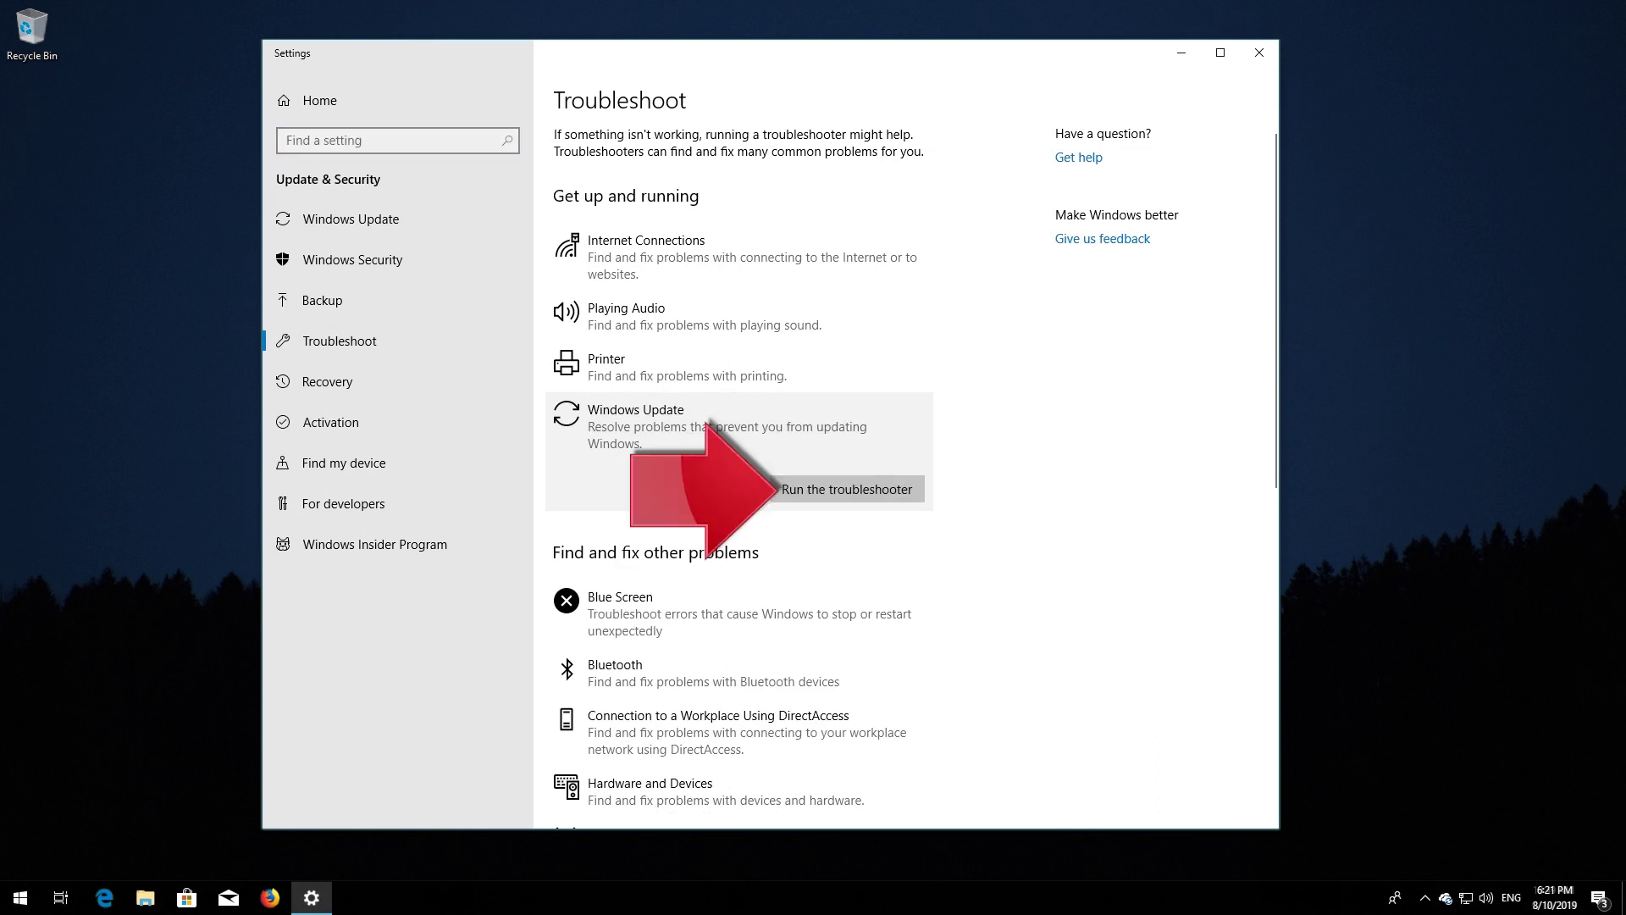
{"action": "left_click", "coordinate": [834, 496]}
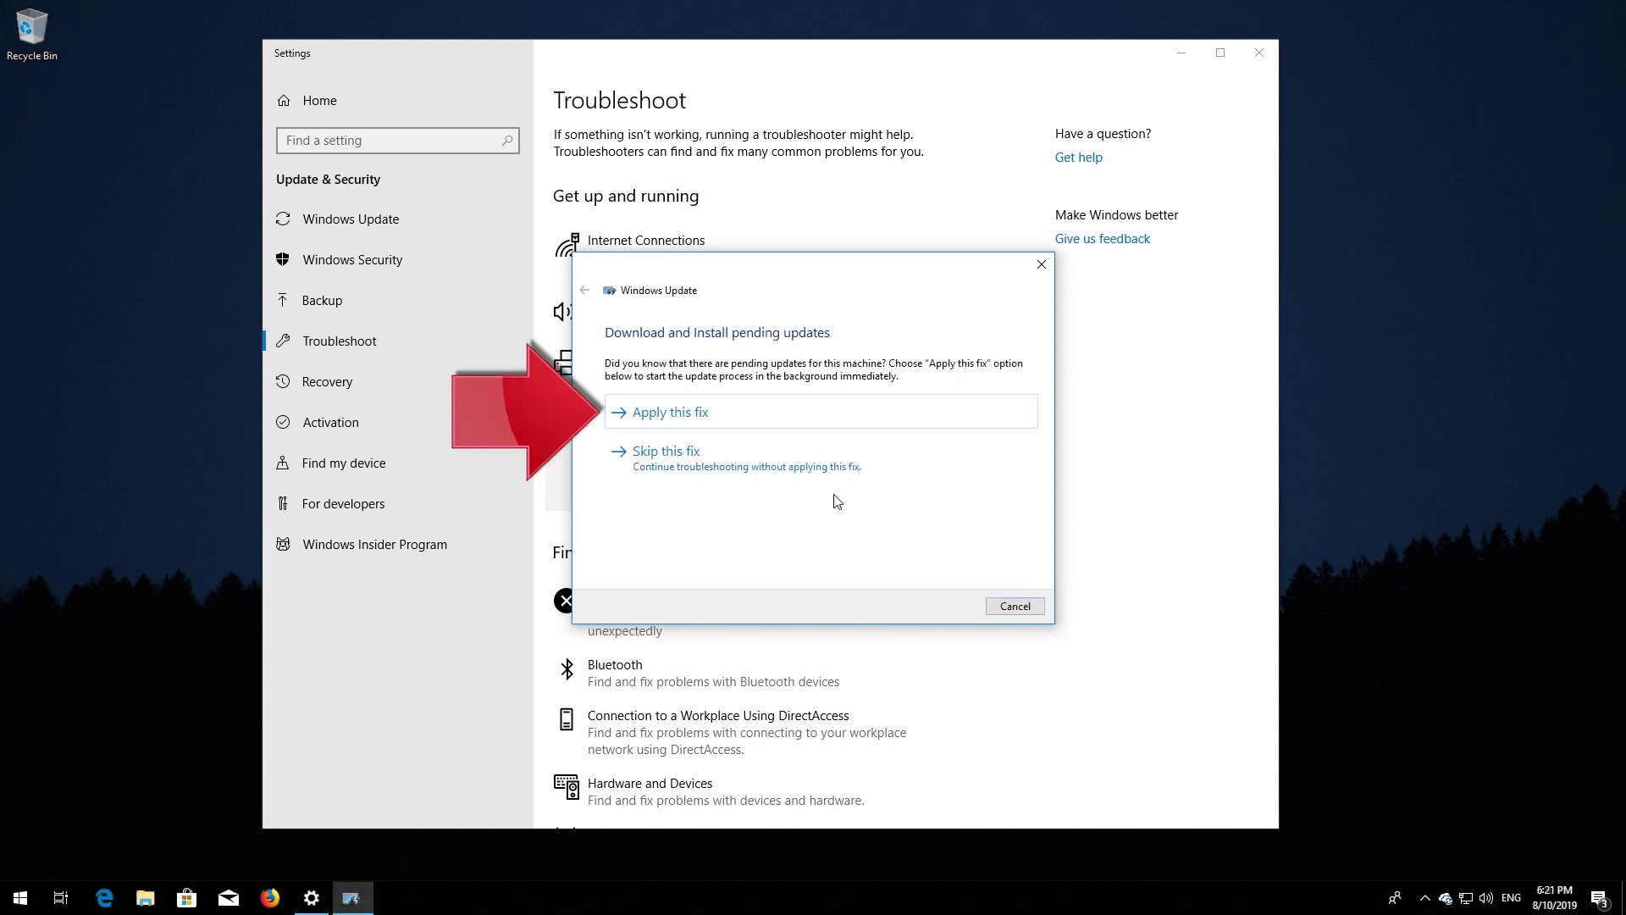
{"action": "left_click", "coordinate": [718, 415]}
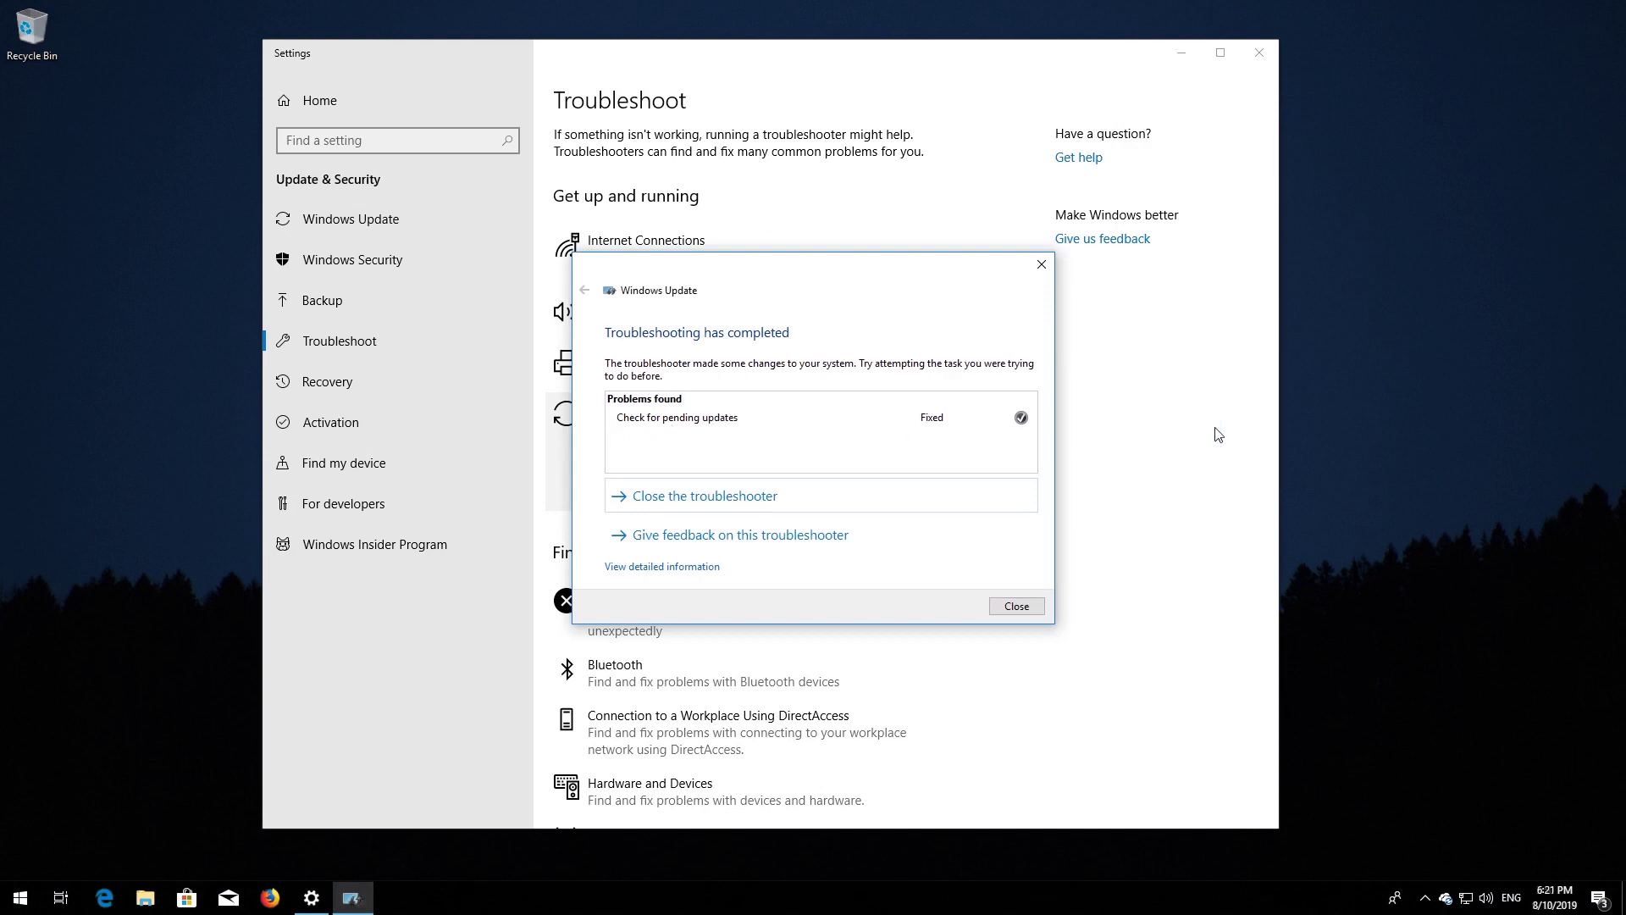
{"action": "left_click", "coordinate": [1016, 606]}
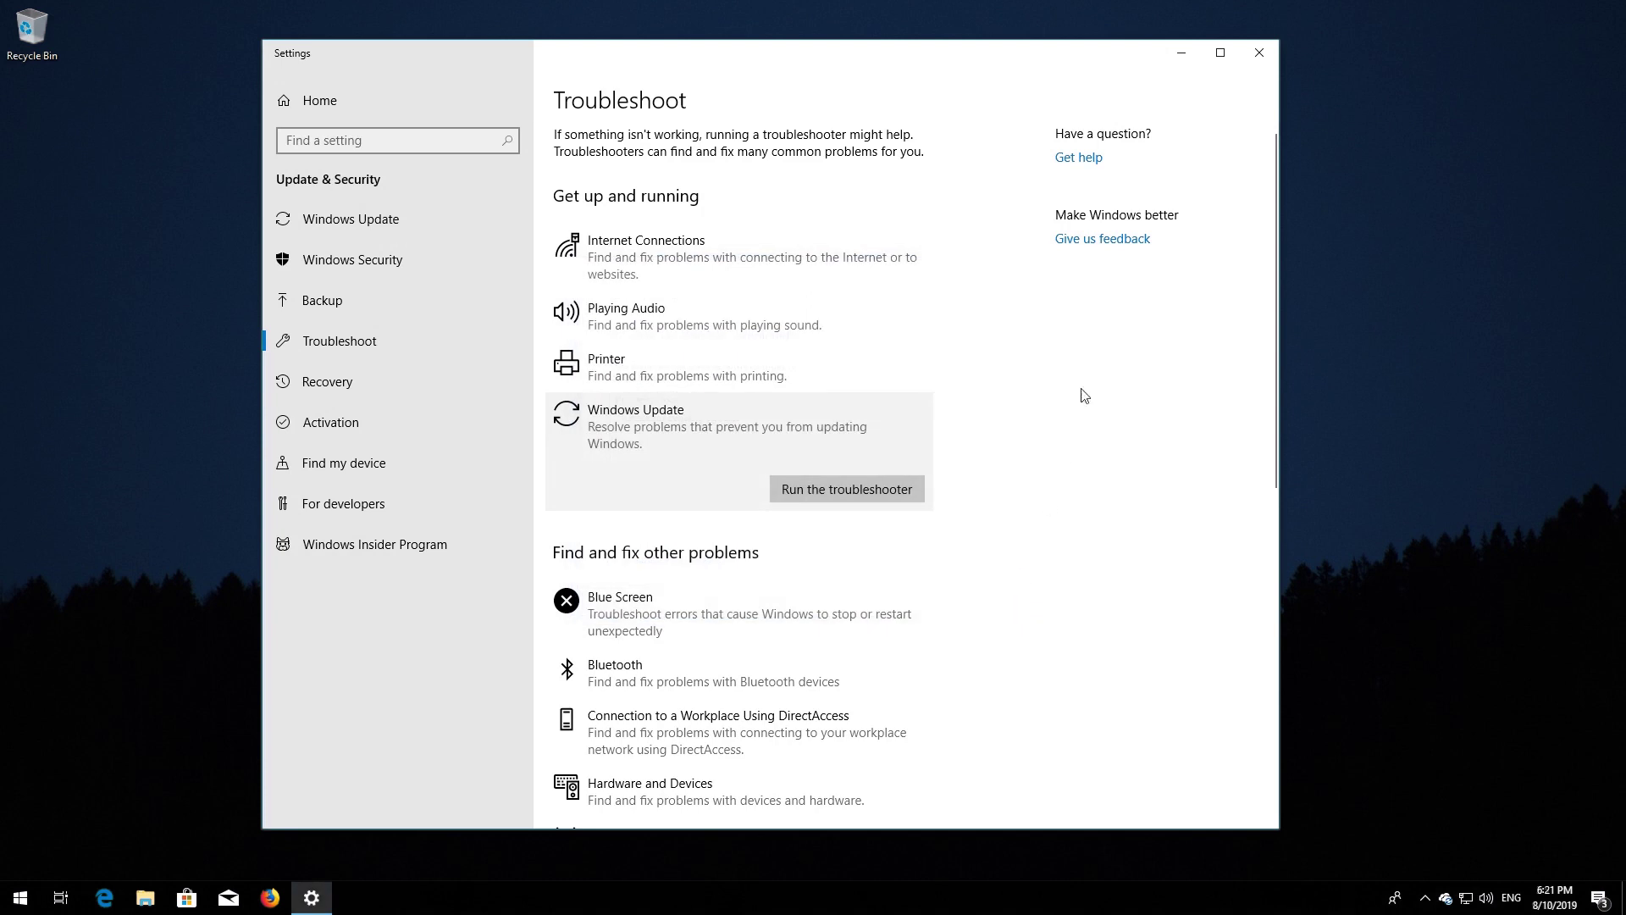
Step: Close Settings and restart the PC from the Start menu power options
{"action": "left_click", "coordinate": [1259, 54]}
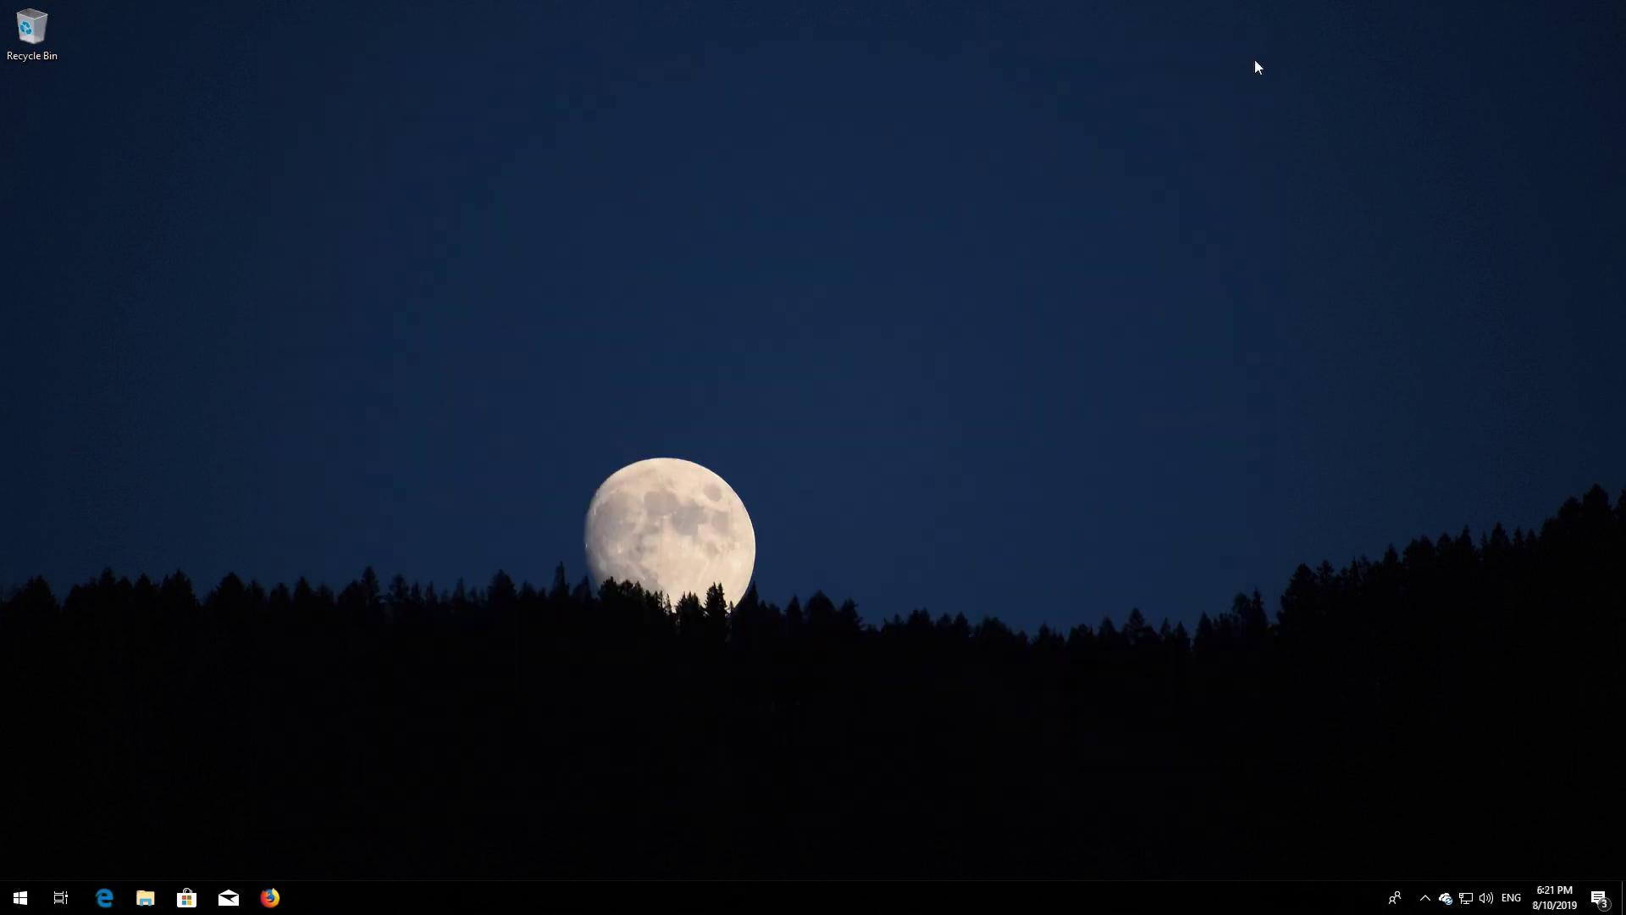
{"action": "left_click", "coordinate": [21, 897]}
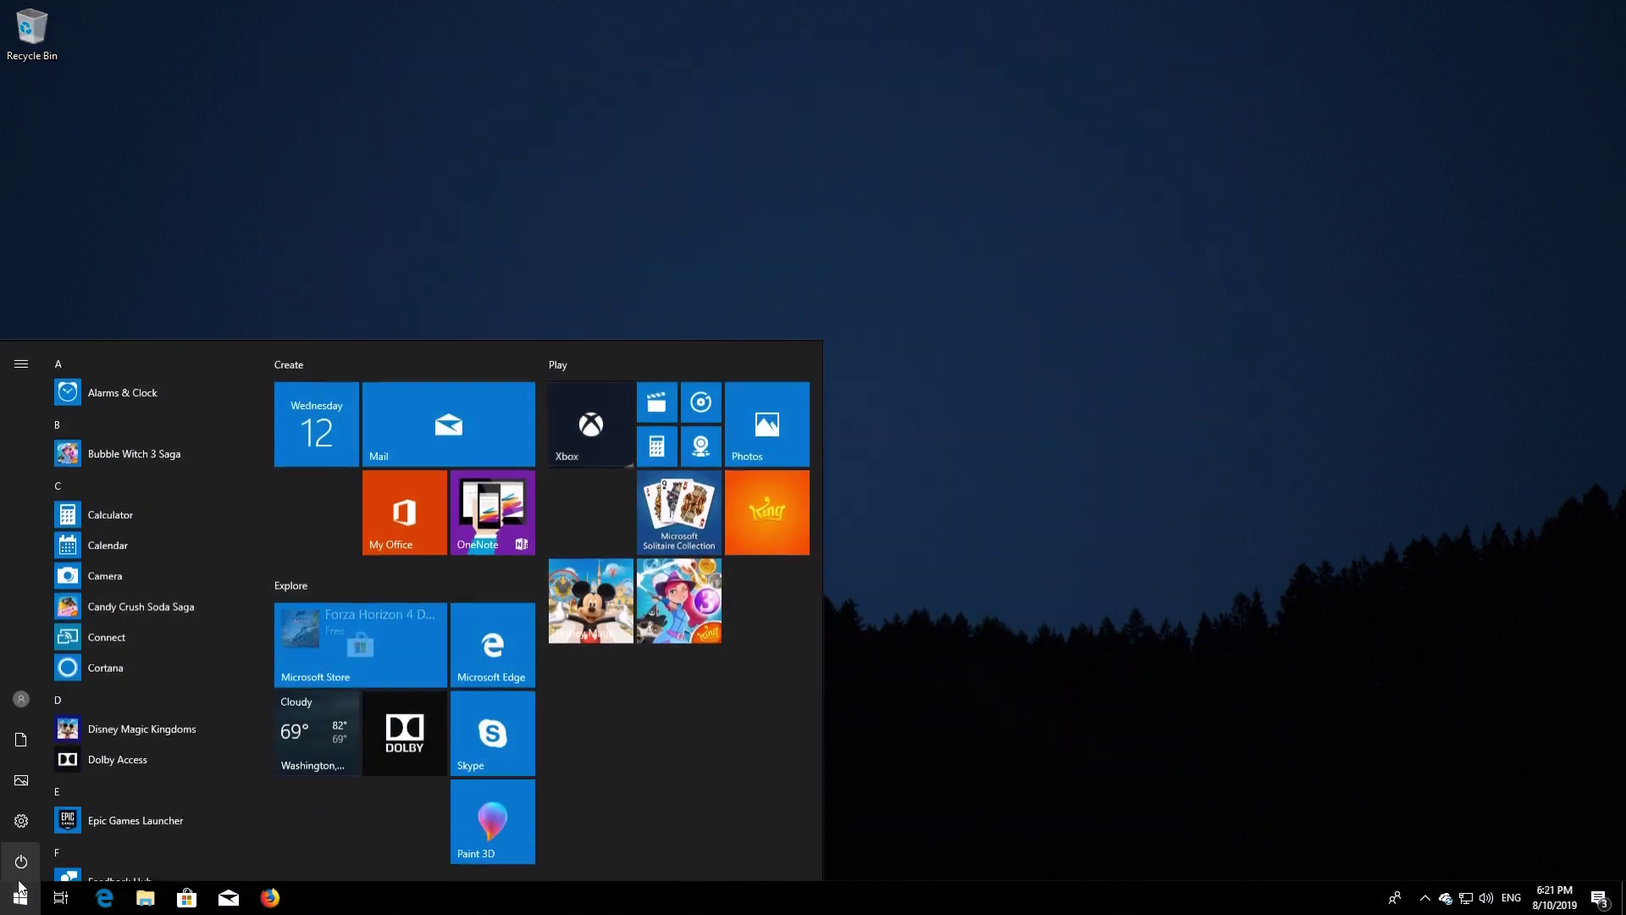
{"action": "left_click", "coordinate": [21, 862]}
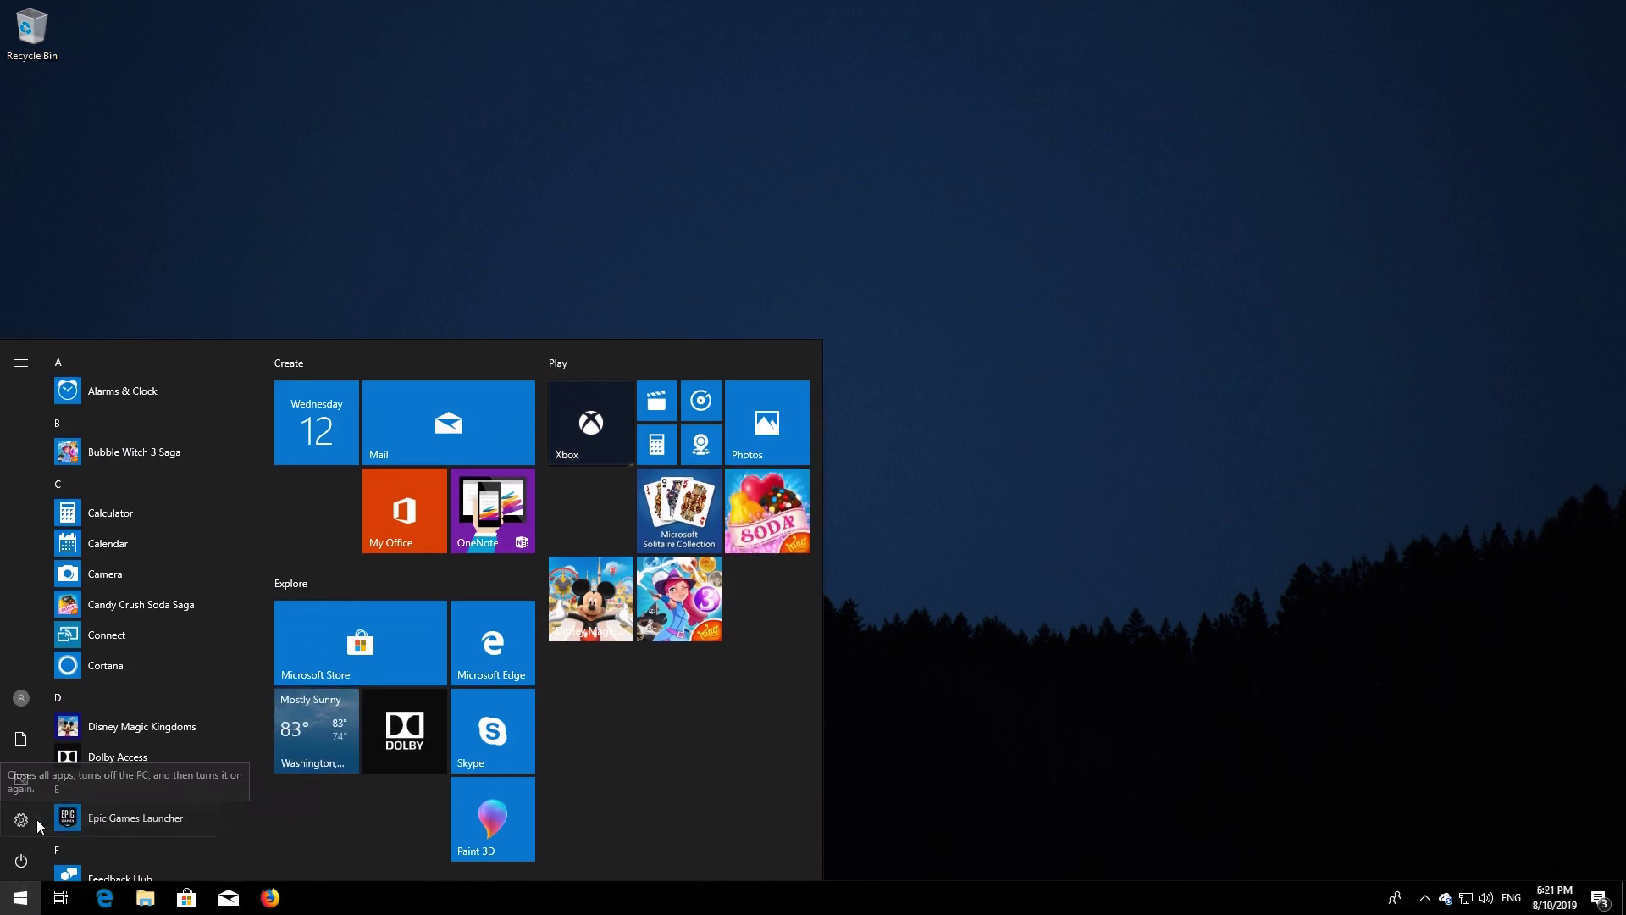
{"action": "left_click", "coordinate": [37, 820]}
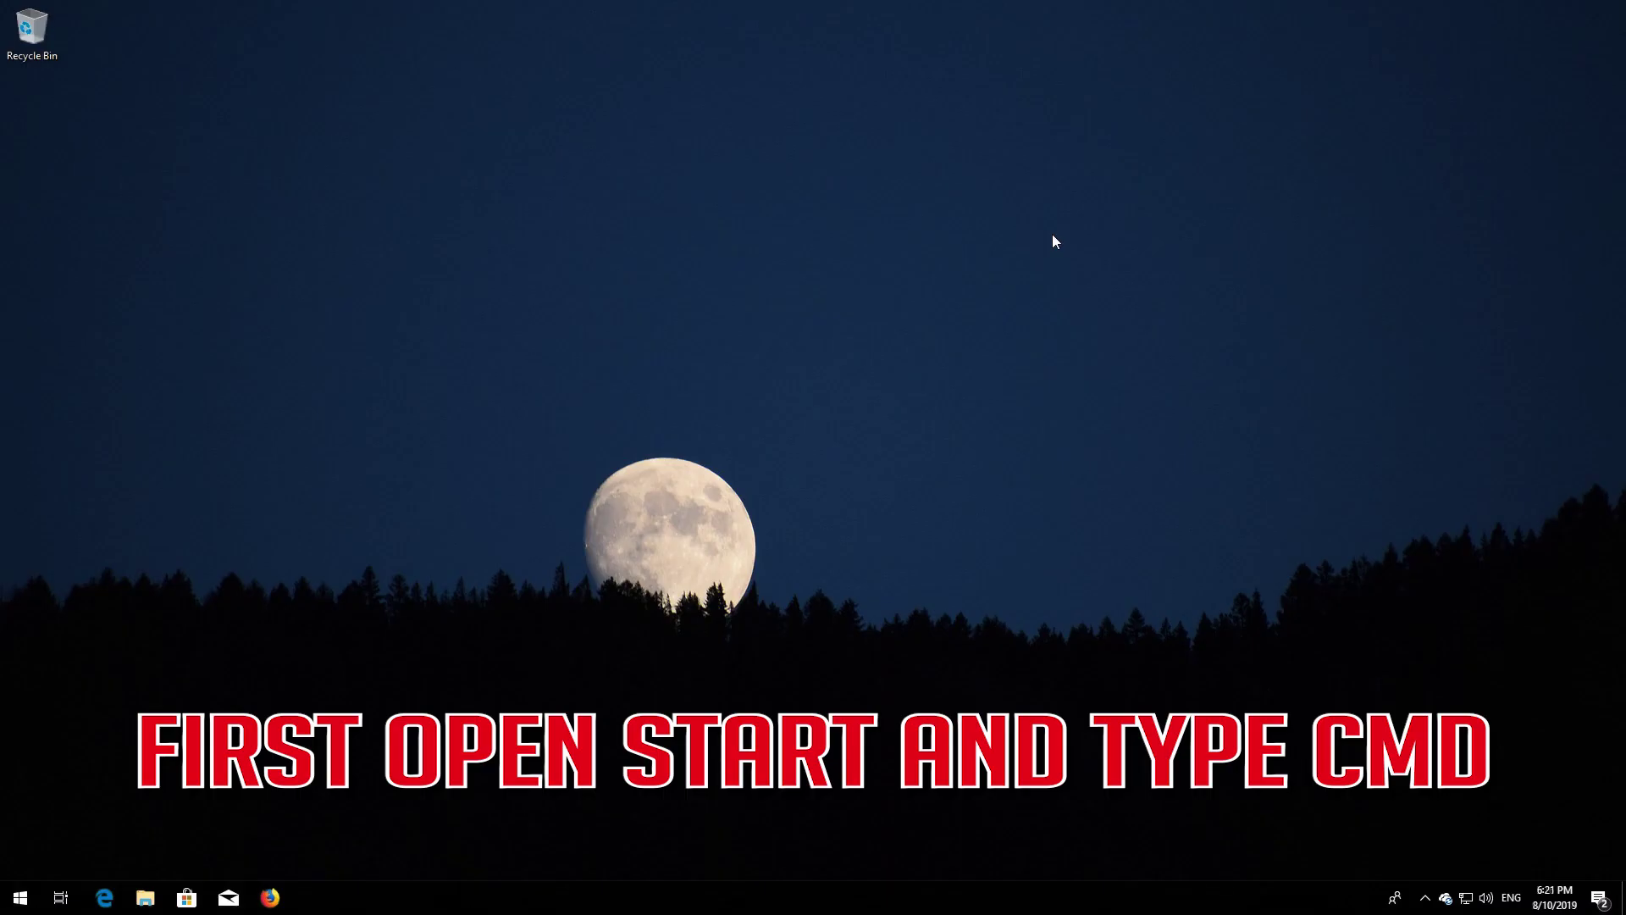
Step: Launch Command Prompt as administrator from a 'cmd' search, approving the UAC prompt
{"action": "key", "text": "super"}
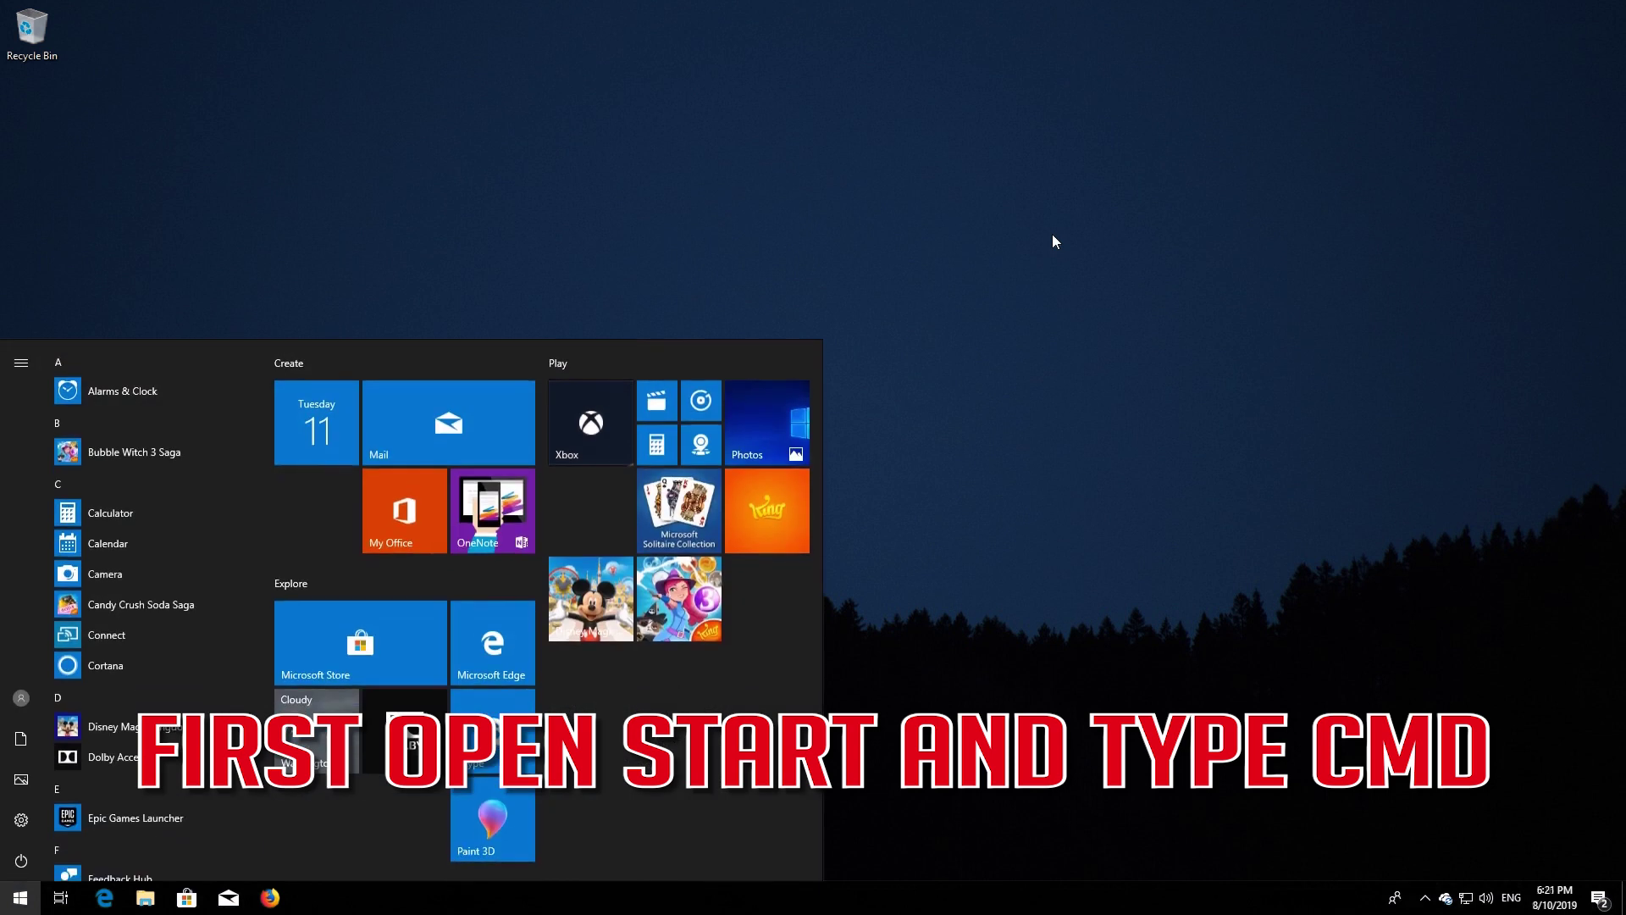
{"action": "type", "text": "cmd"}
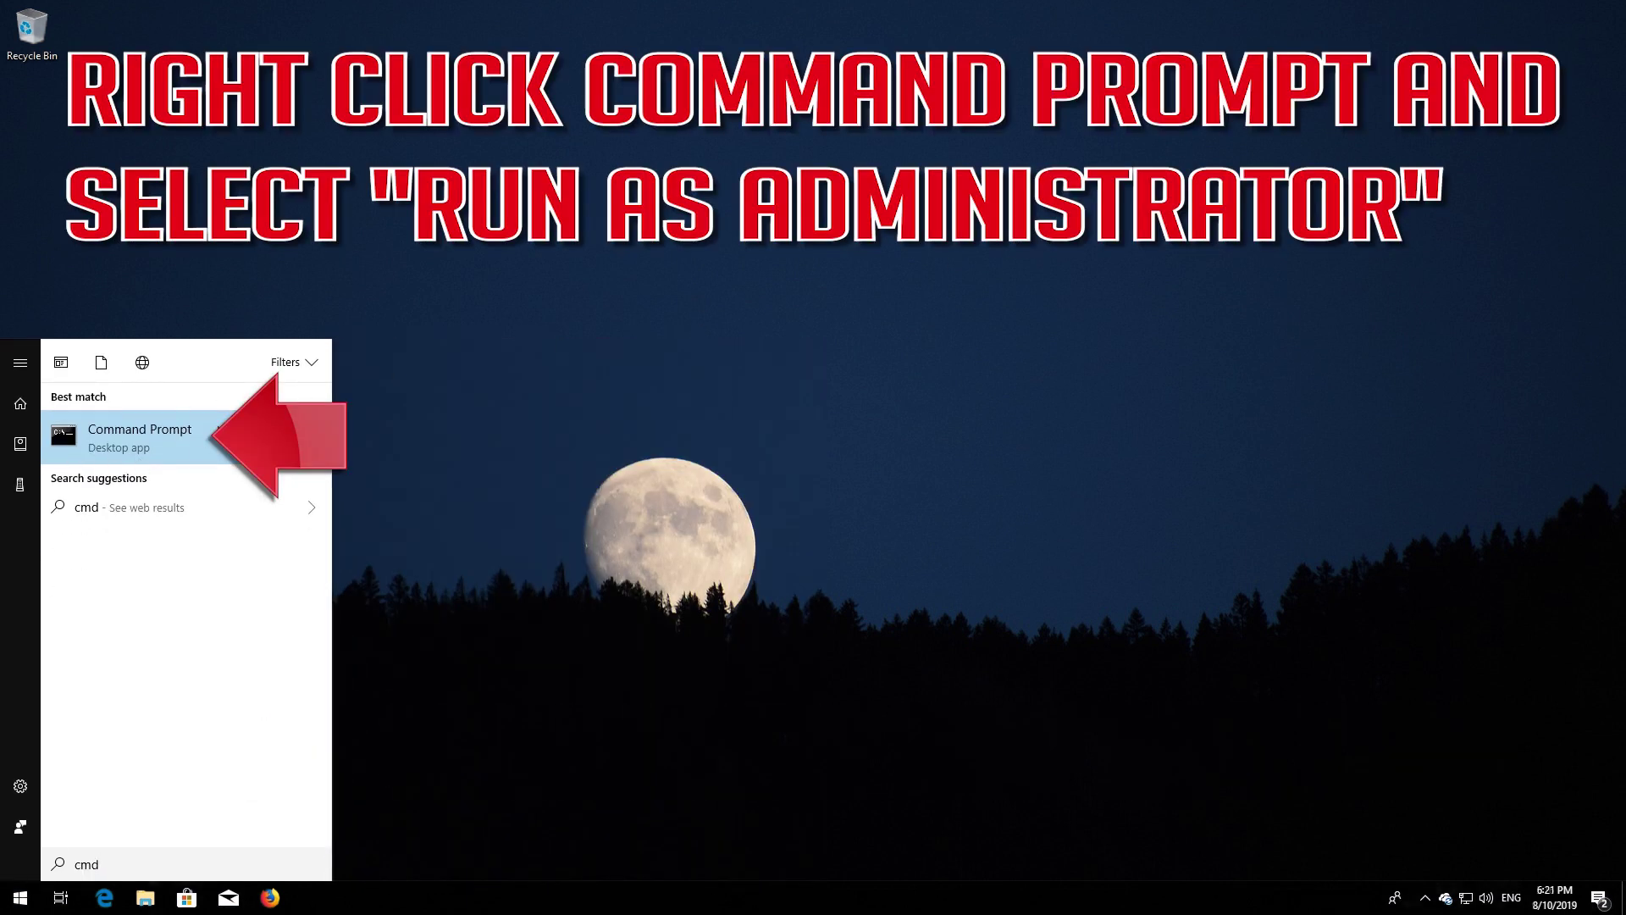
{"action": "right_click", "coordinate": [220, 436]}
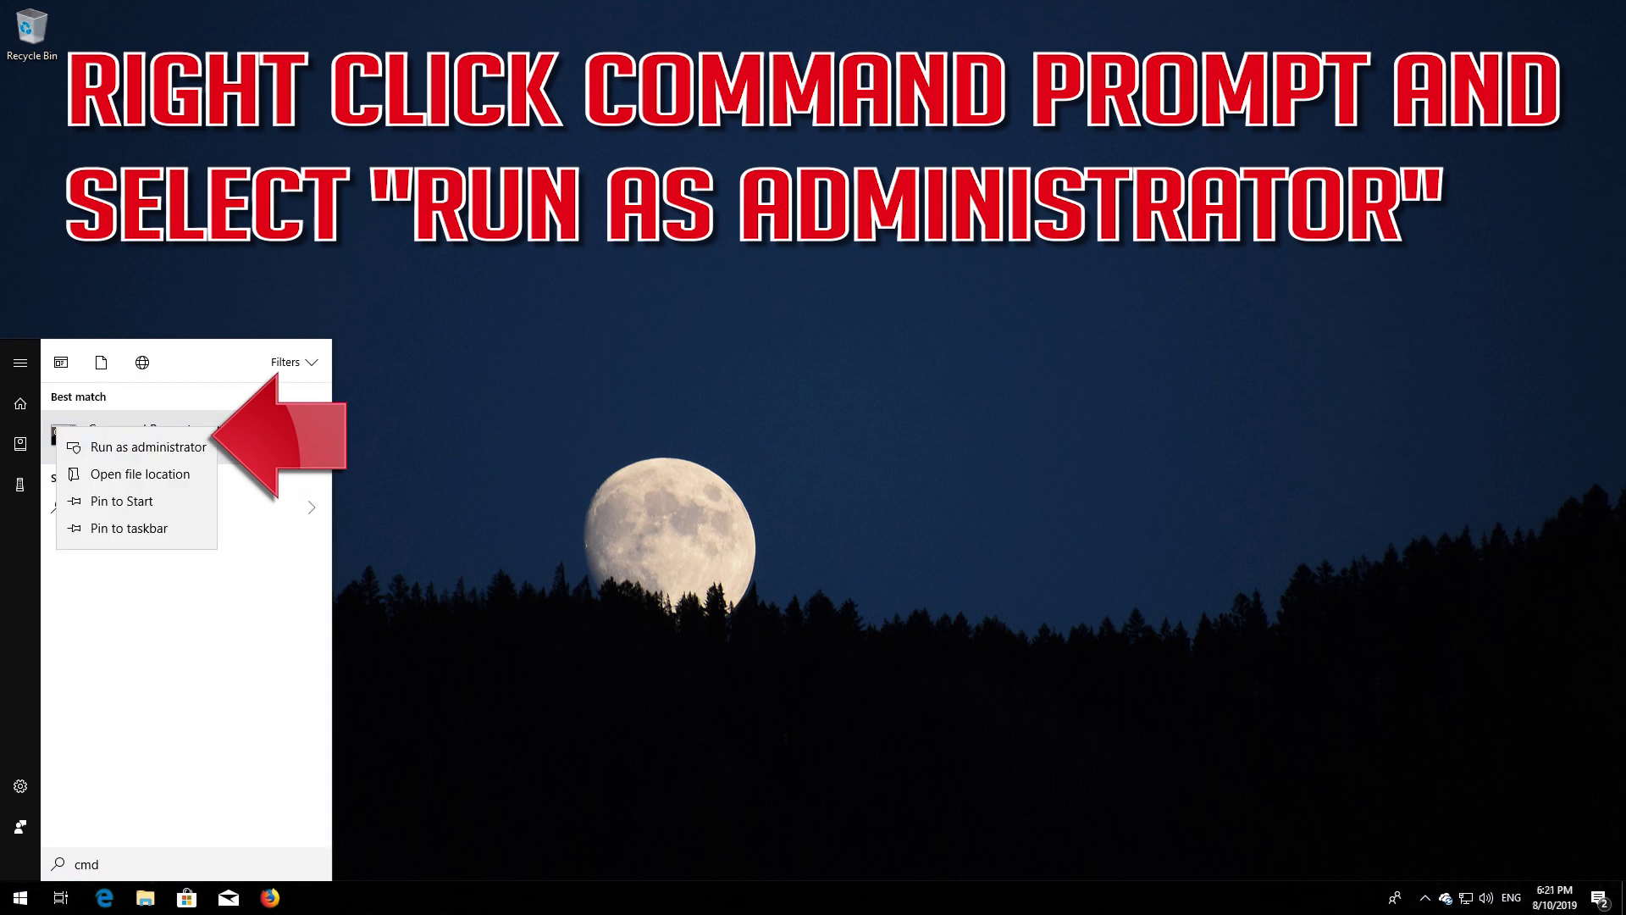
{"action": "left_click", "coordinate": [116, 451]}
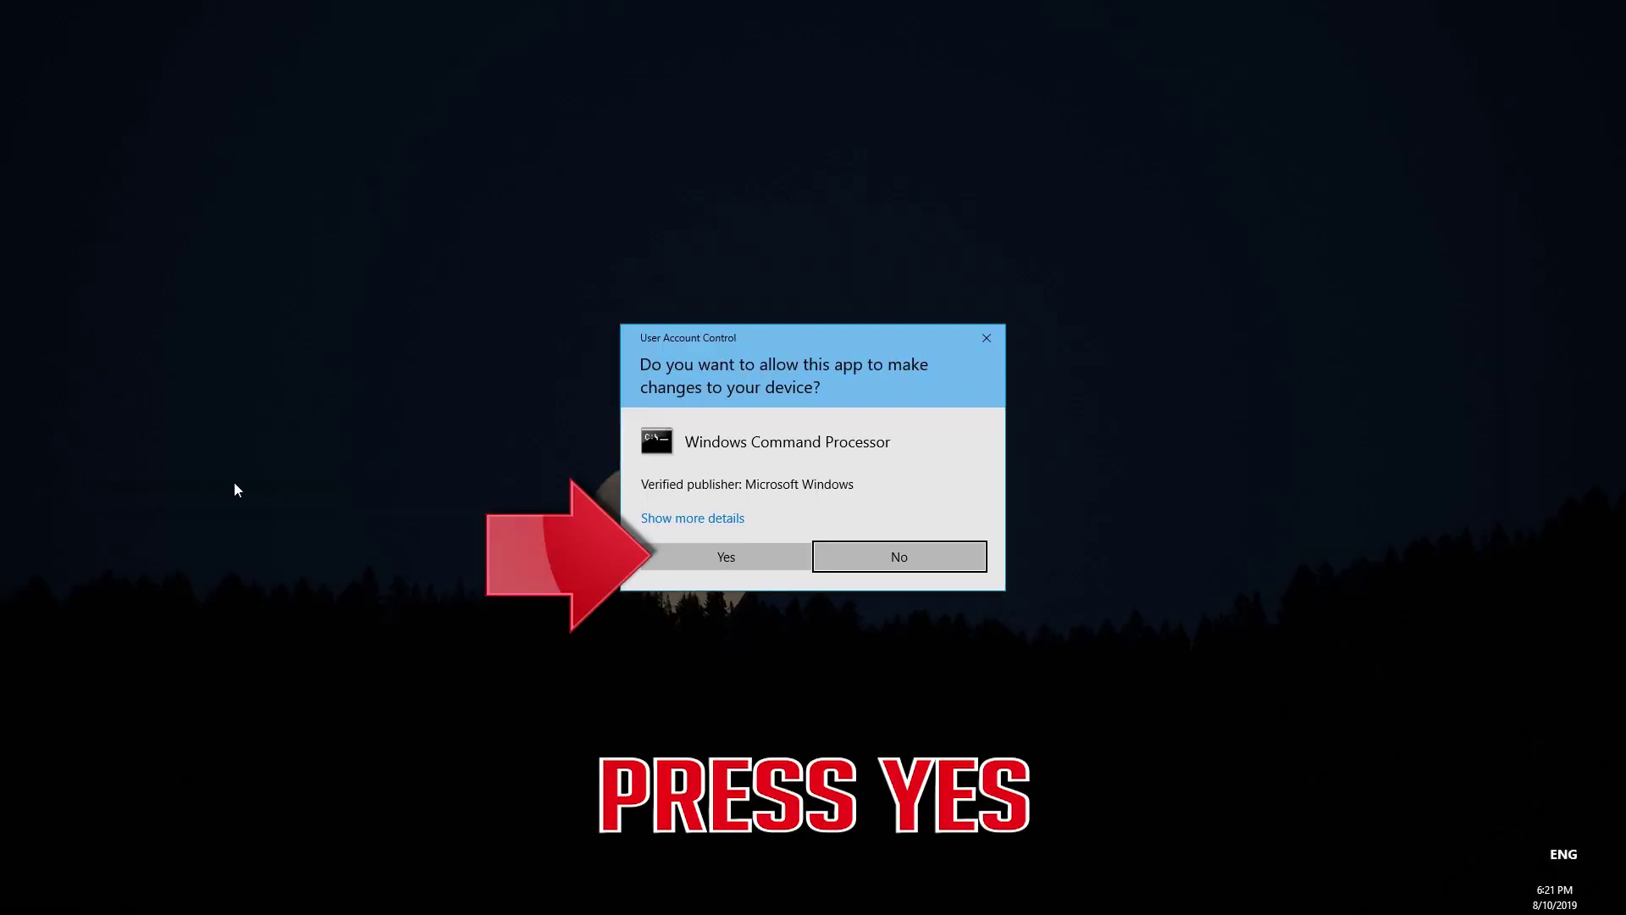
{"action": "left_click", "coordinate": [731, 557]}
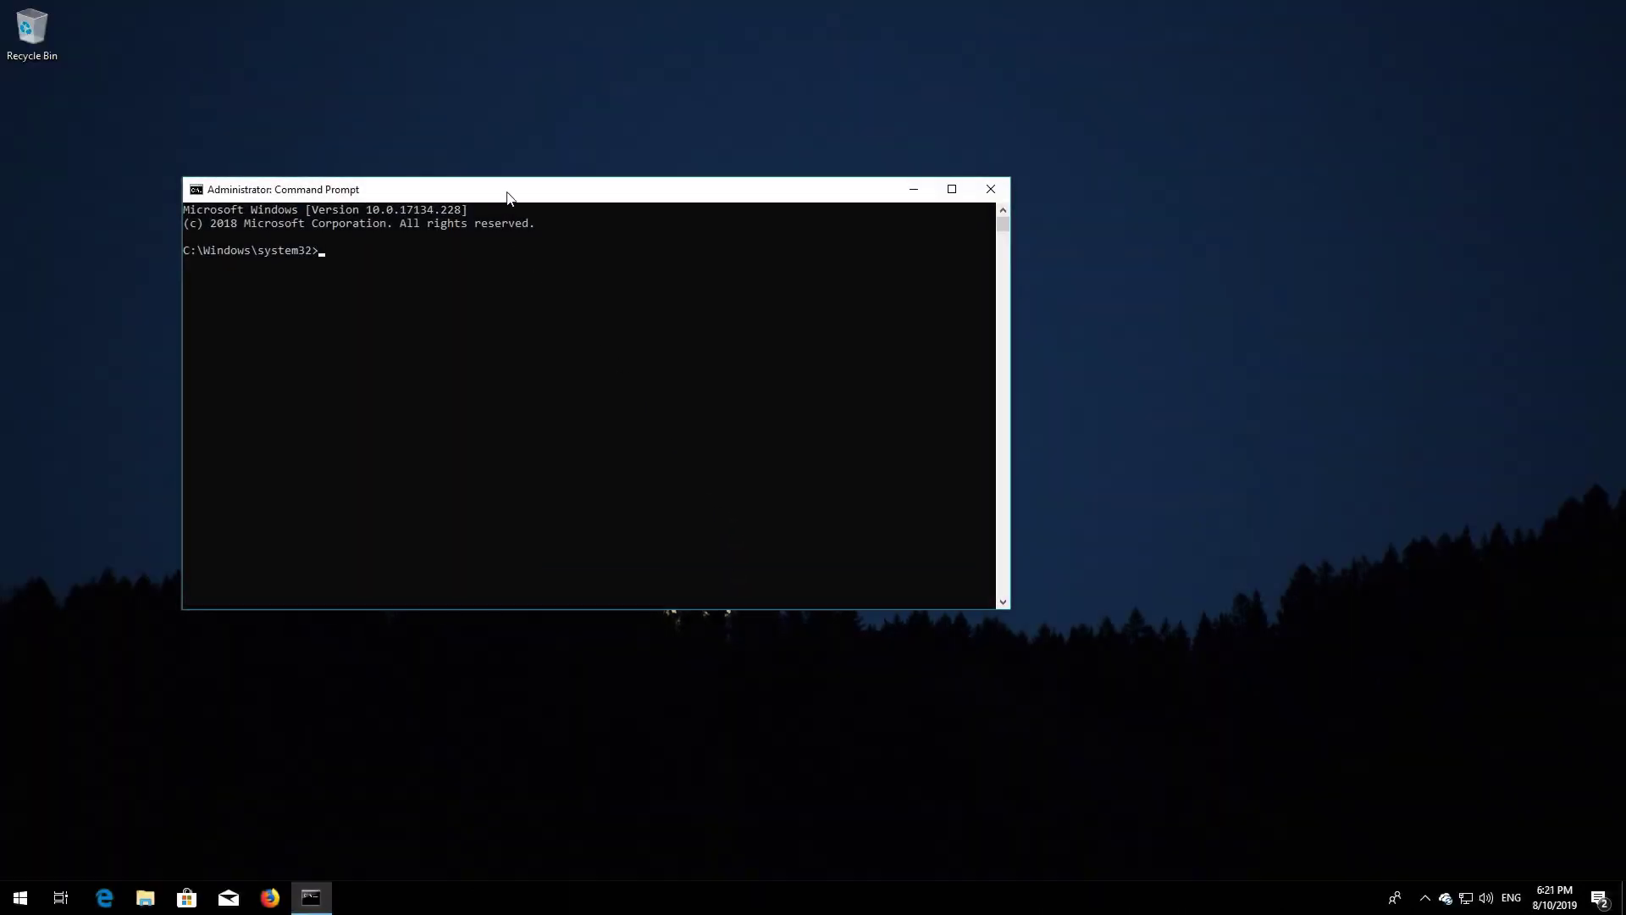
Step: Set wuauserv and bits to start automatically with sc config commands
{"action": "left_click_drag", "start_coordinate": [508, 197], "coordinate": [735, 255]}
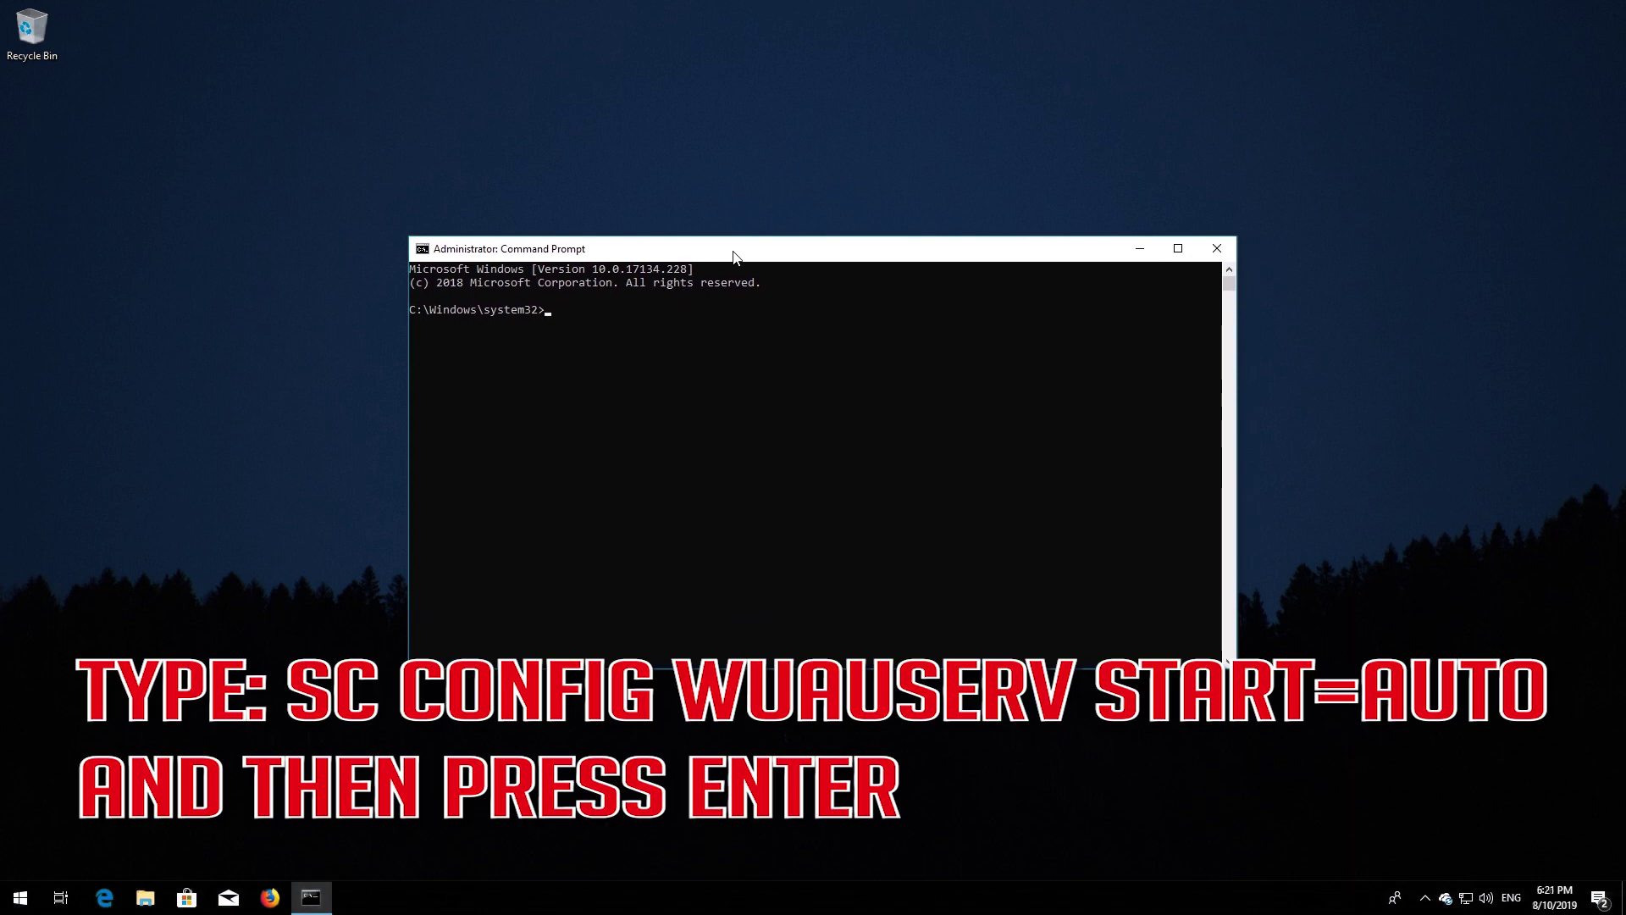
{"action": "type", "text": "SC config wuauserv start=auto"}
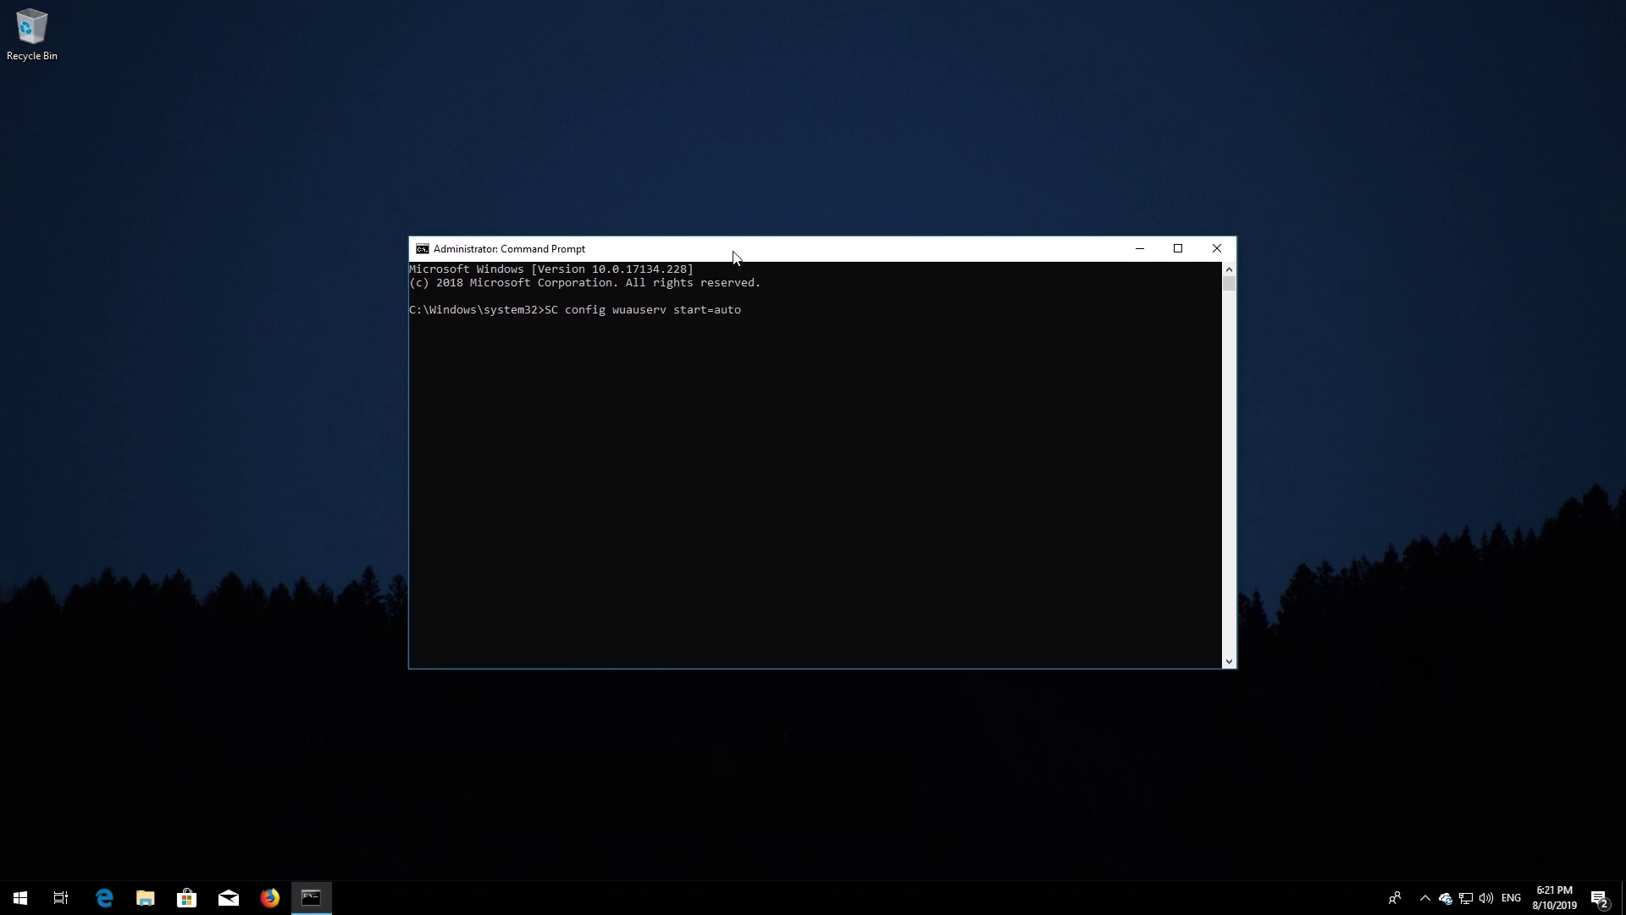
{"action": "key", "text": "Return"}
{"action": "type", "text": "SC"}
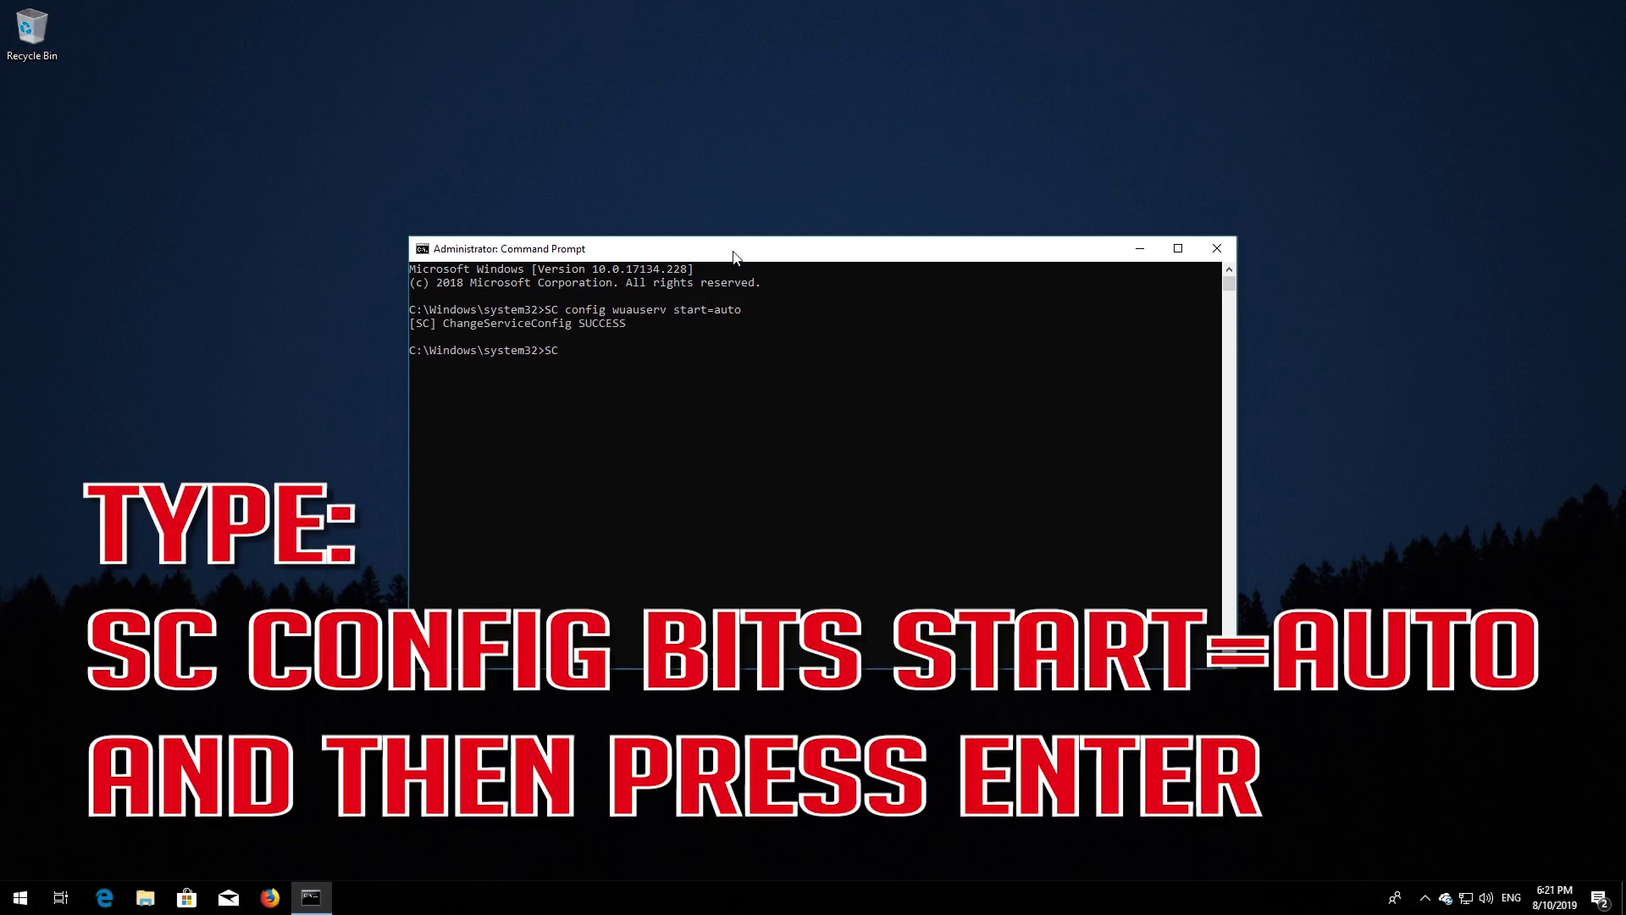
{"action": "type", "text": " config bits start=auto"}
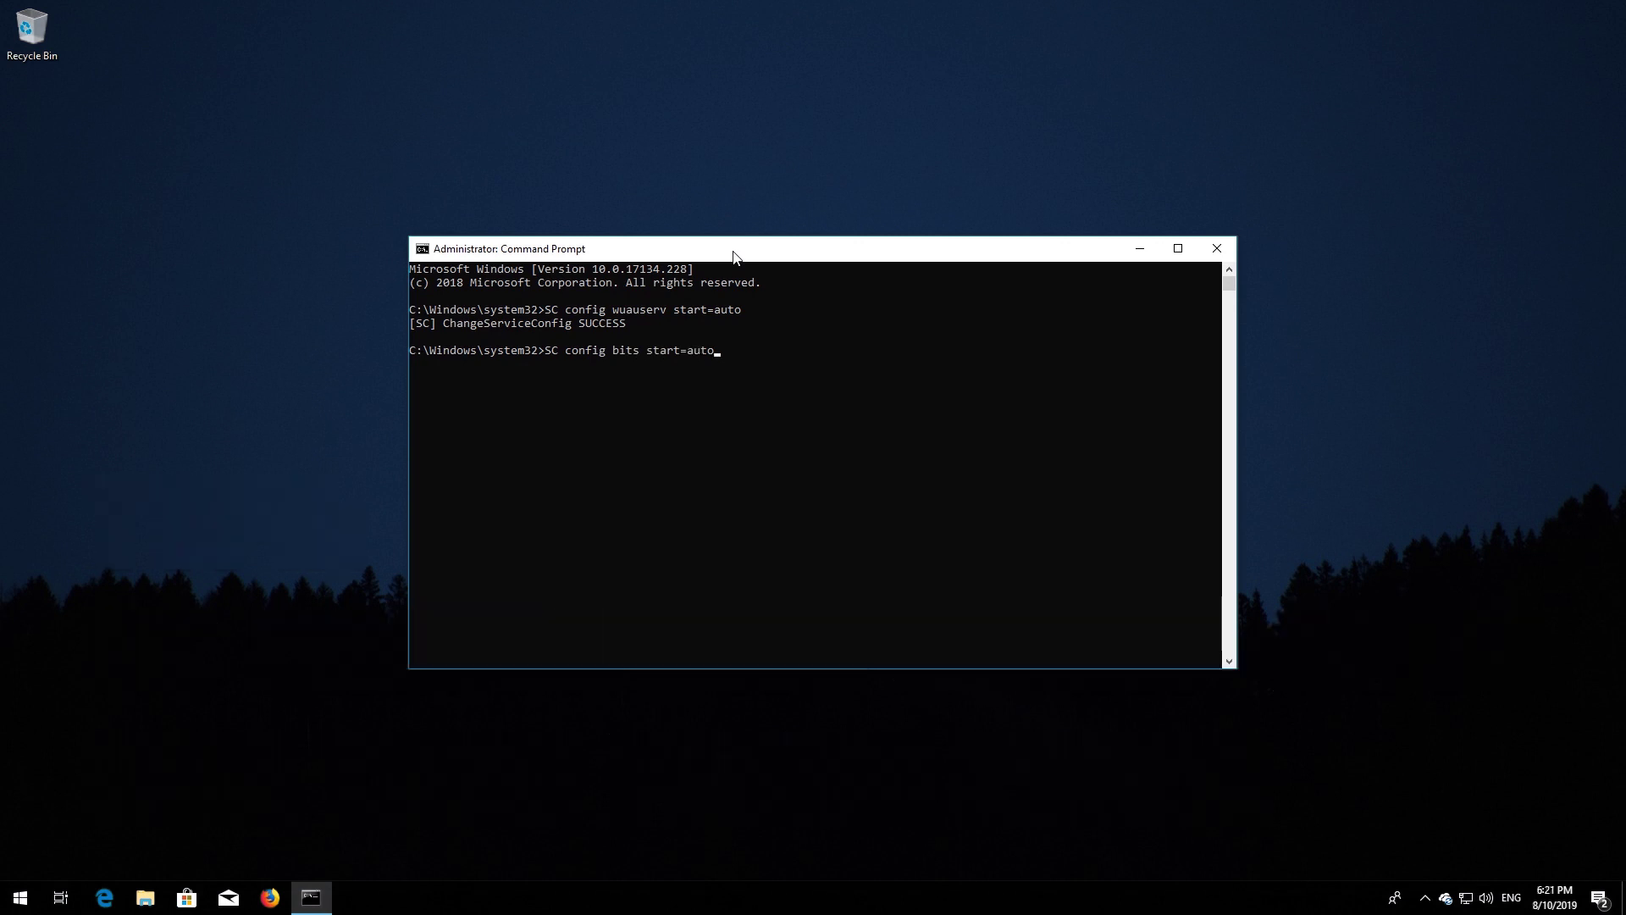
{"action": "key", "text": "Return"}
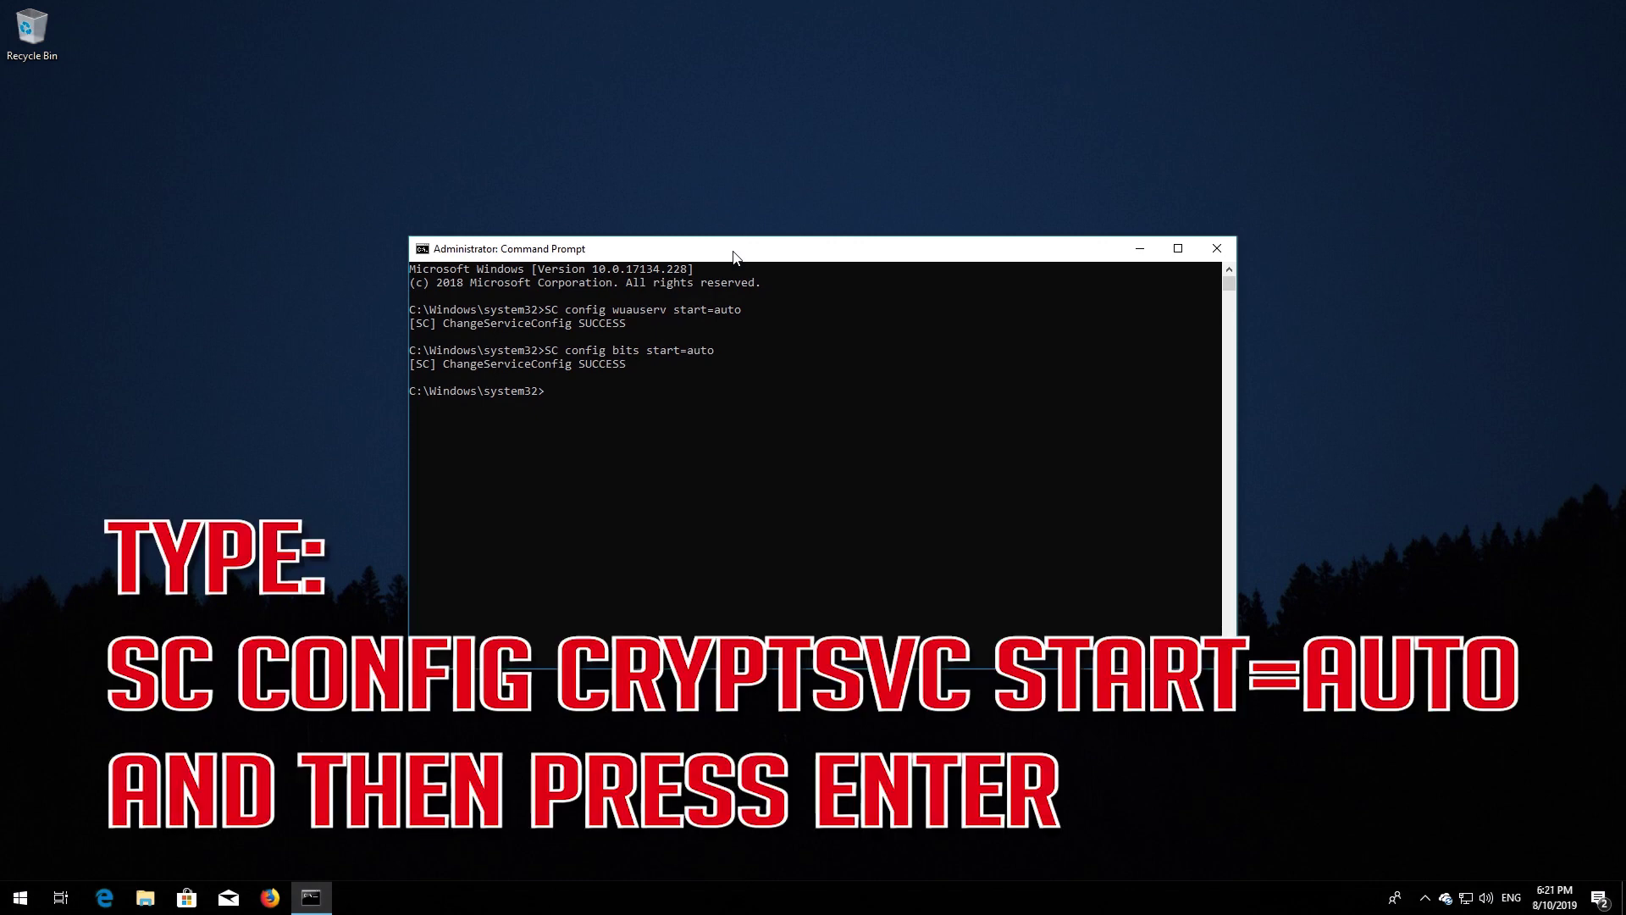
Step: Set cryptsvc and trustedinstaller to start=auto, then exit Command Prompt
{"action": "type", "text": "SC config cryptsvc start=auto"}
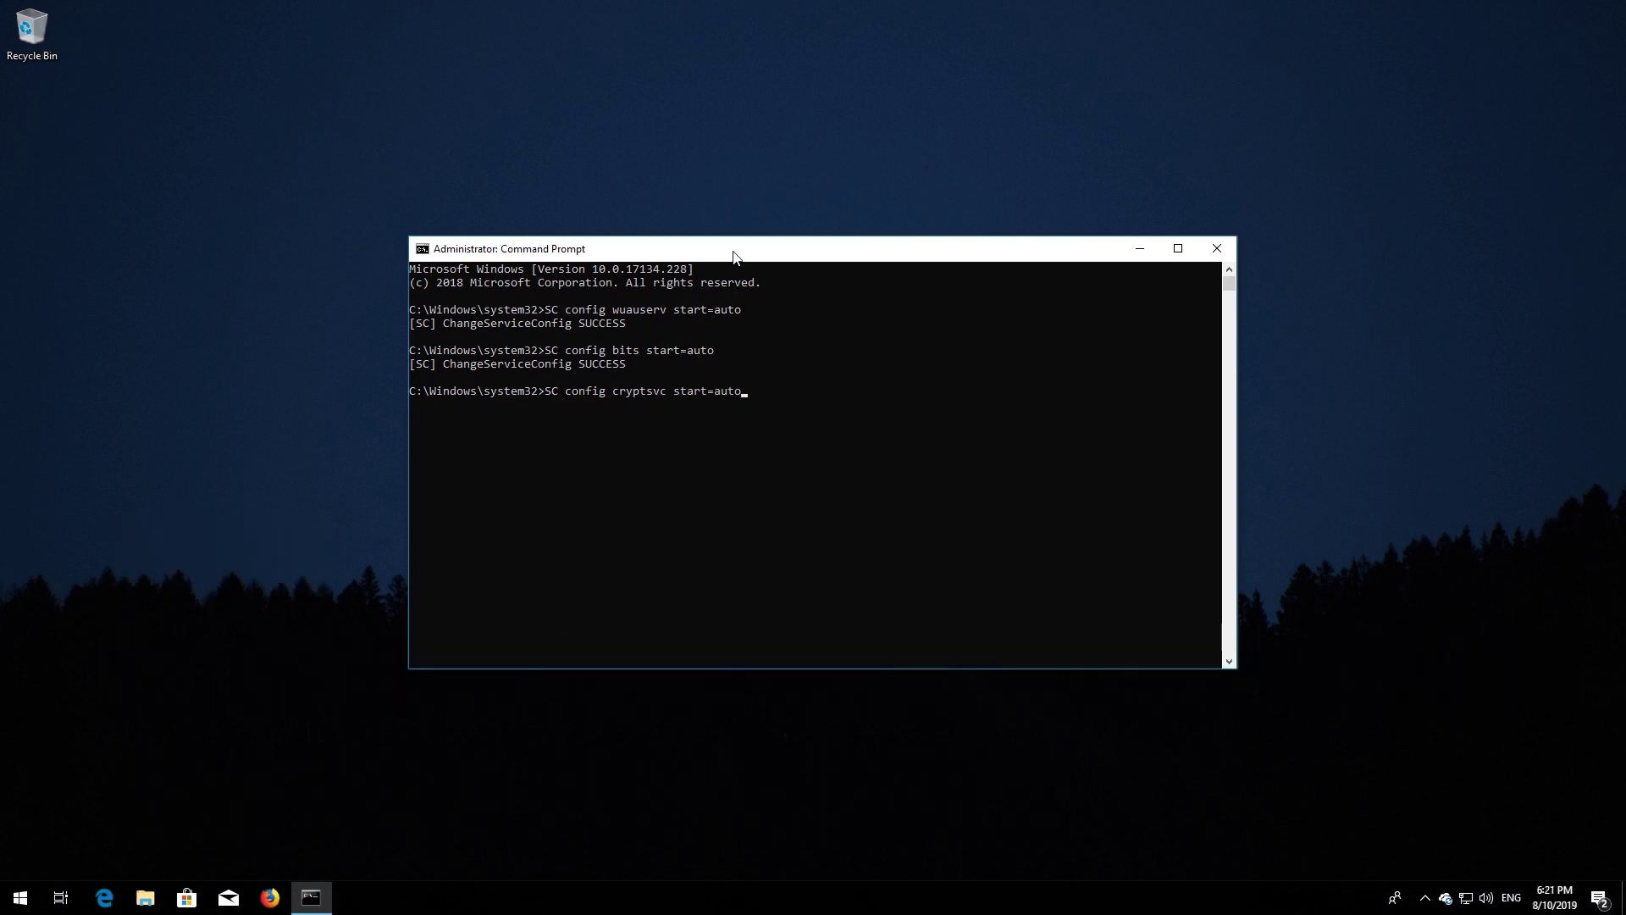
{"action": "key", "text": "Return"}
{"action": "type", "text": "SC"}
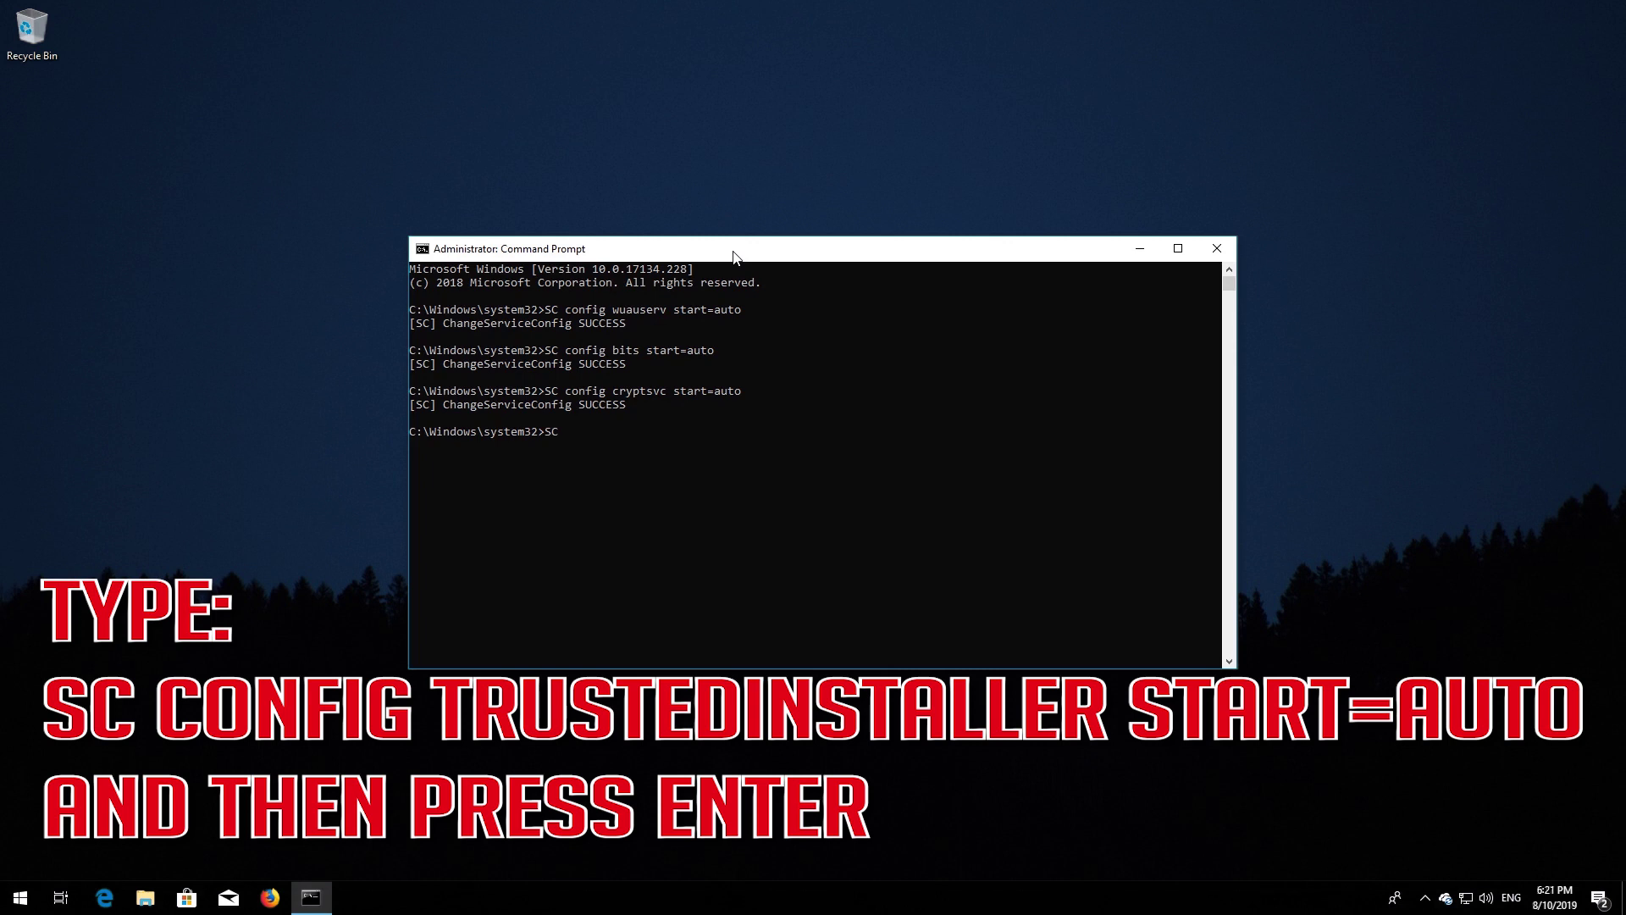
{"action": "type", "text": " config trustedinstaller start=auto"}
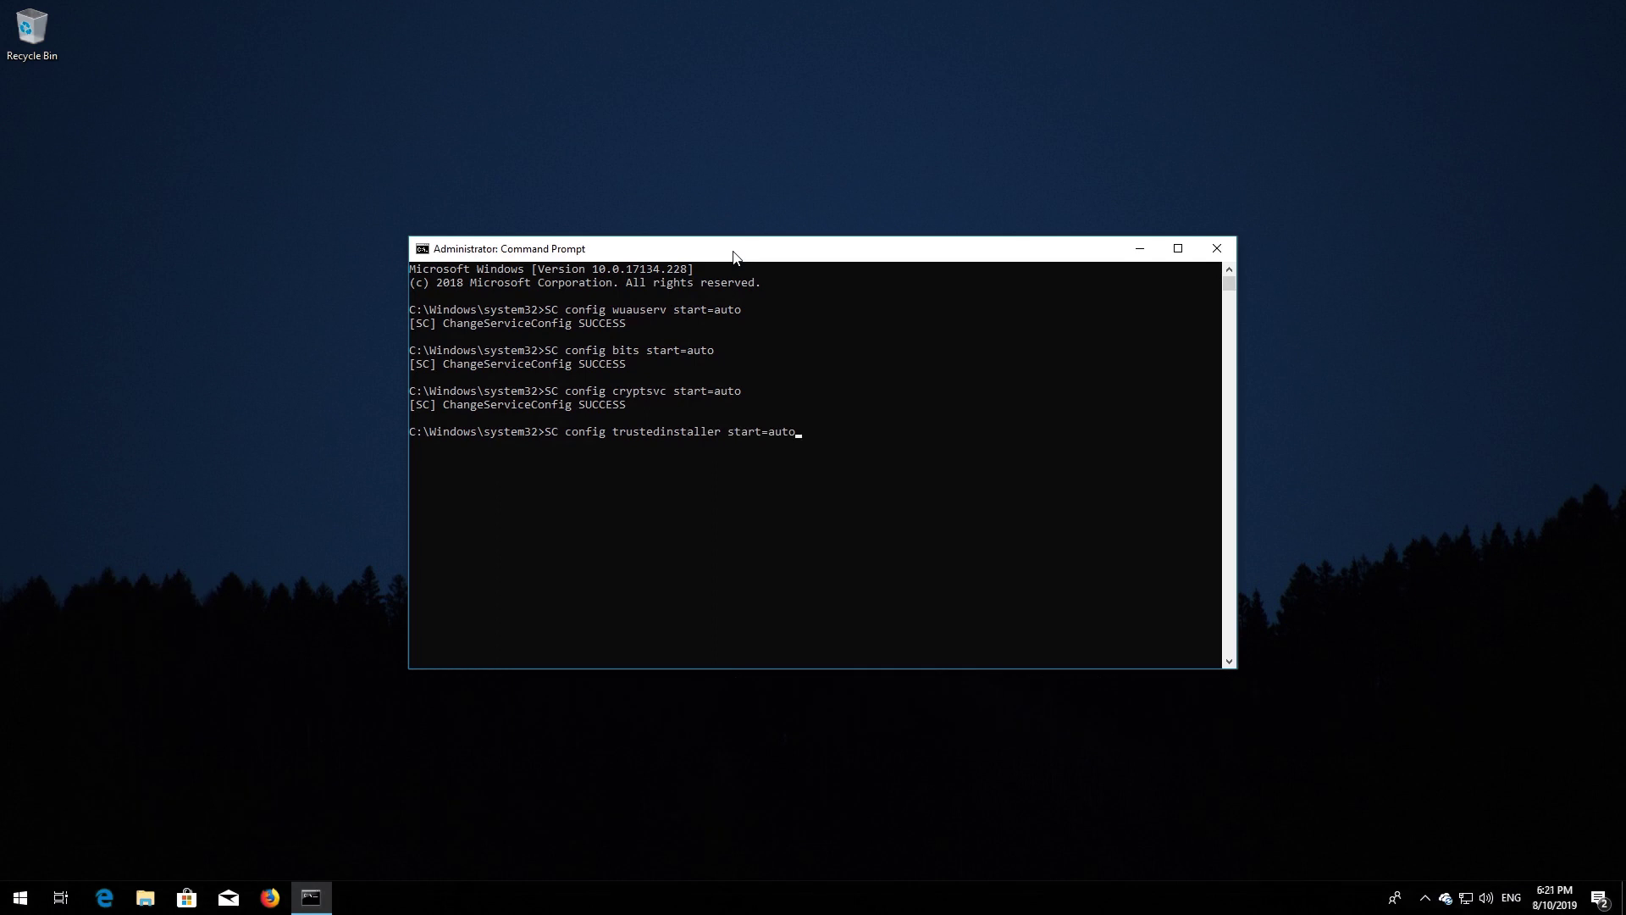
{"action": "key", "text": "Return"}
{"action": "type", "text": "exit"}
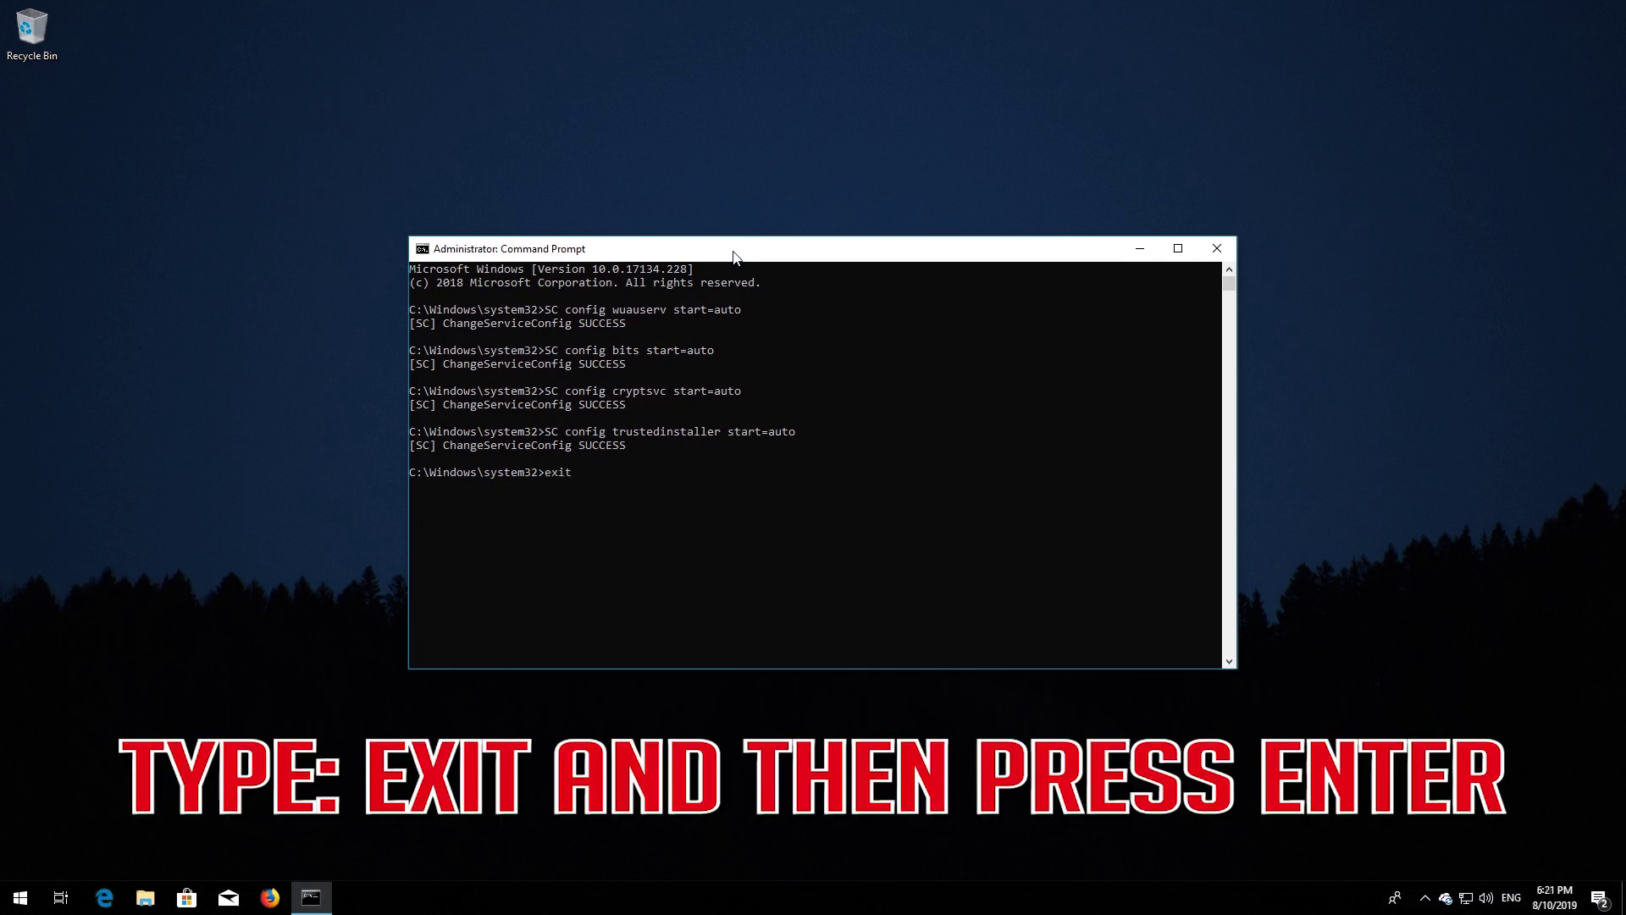
{"action": "key", "text": "Return"}
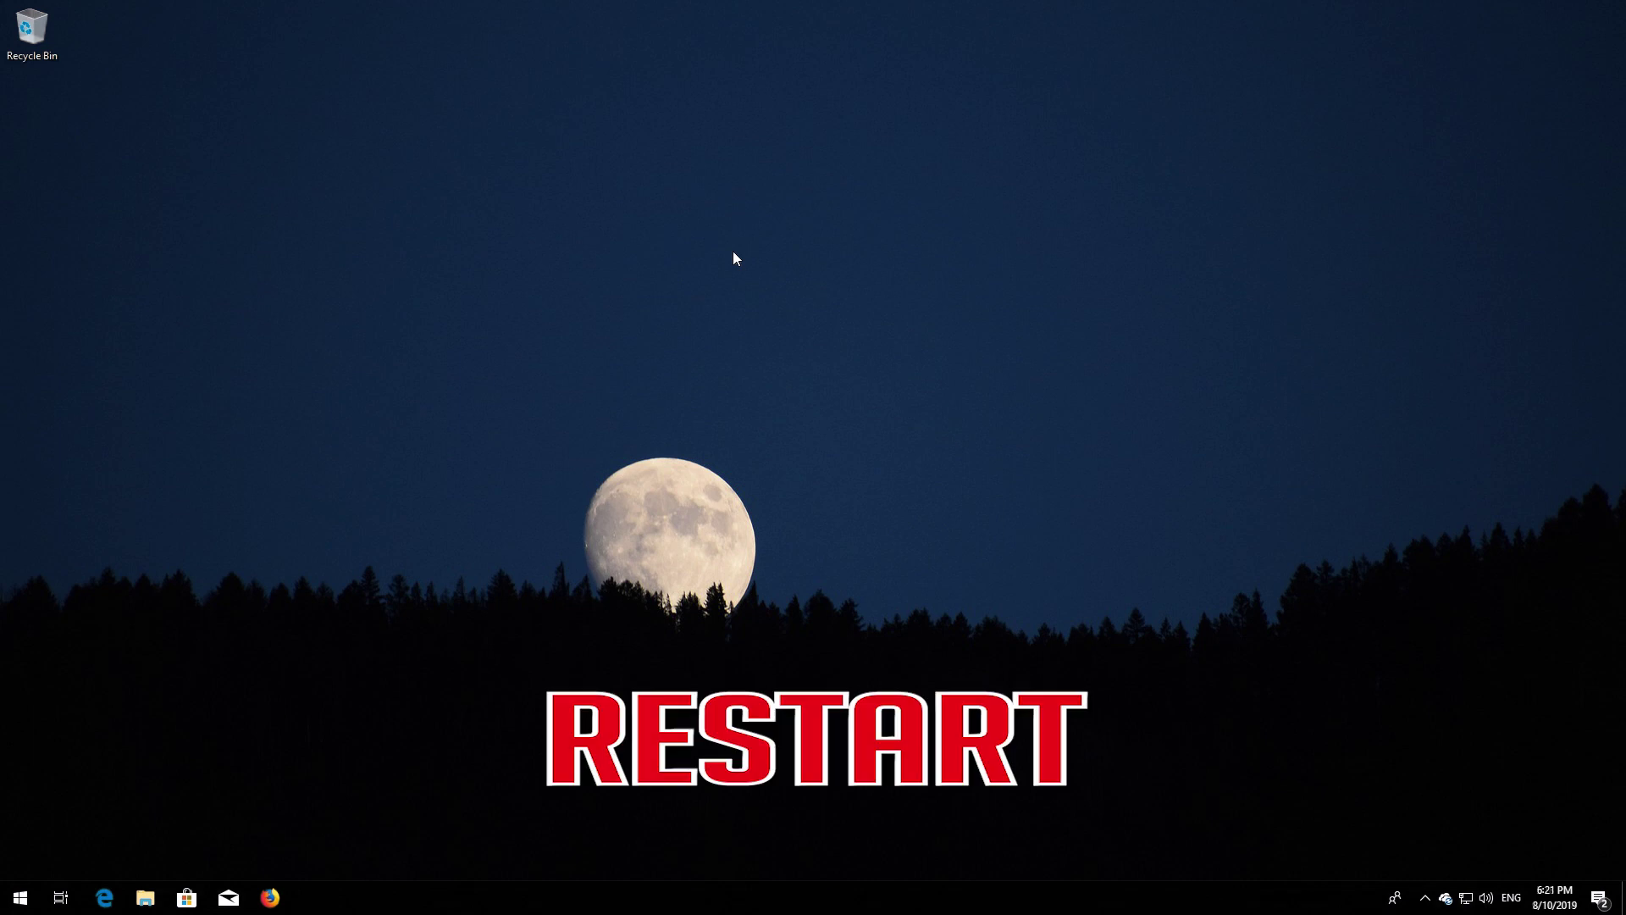
Step: Restart Windows 10 using Restart in the Start menu power options
{"action": "key", "text": "super"}
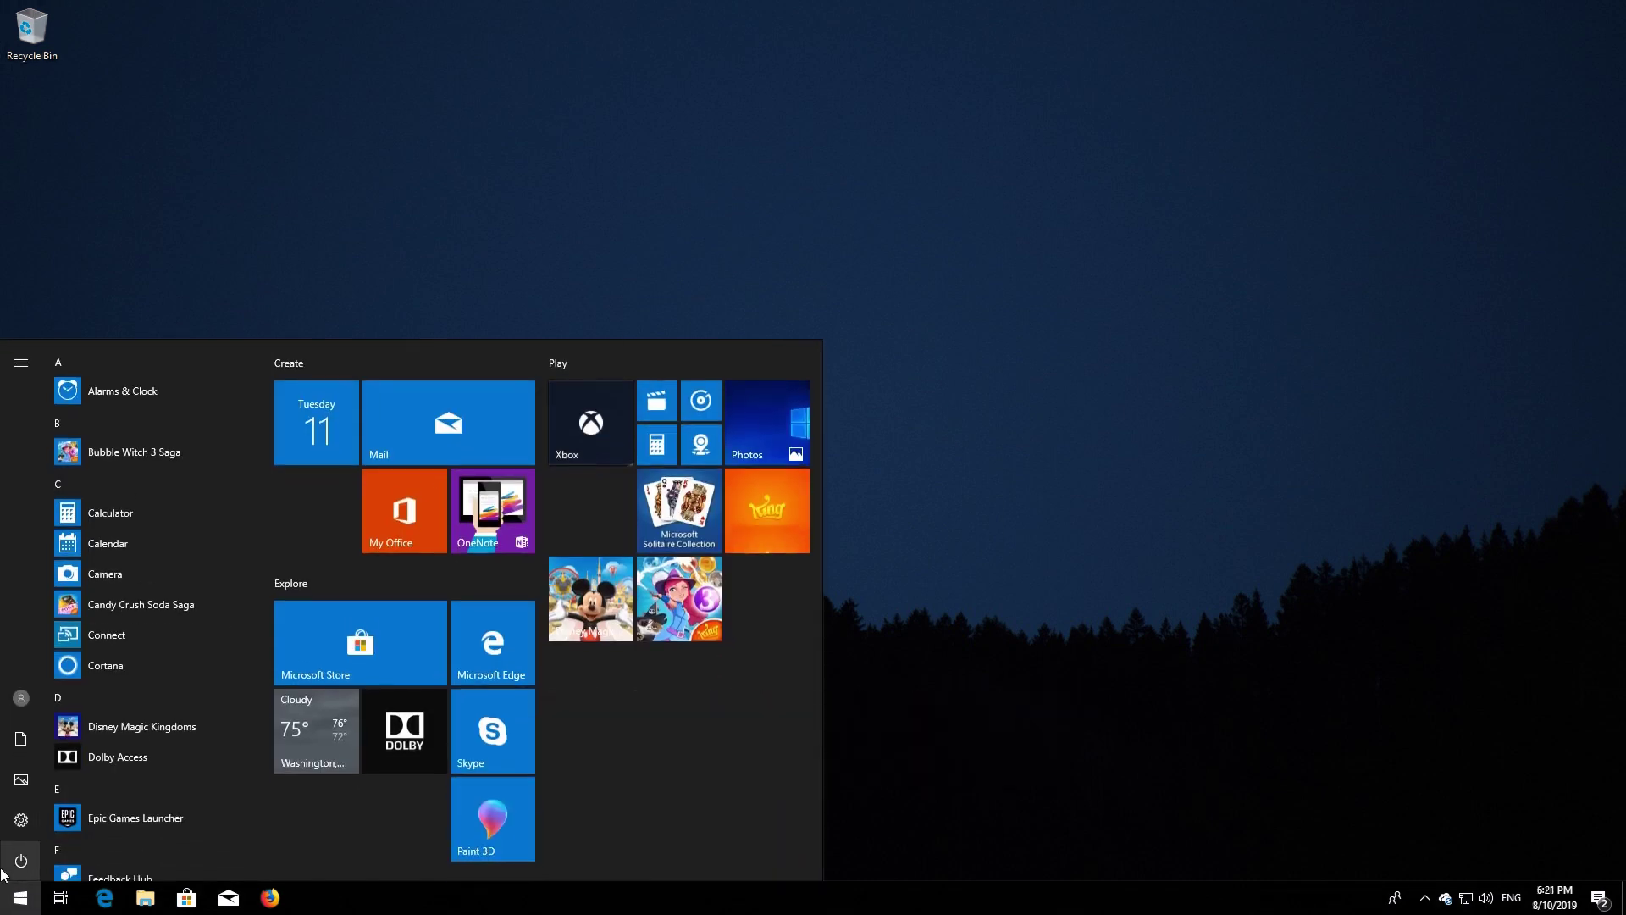
{"action": "left_click", "coordinate": [10, 864]}
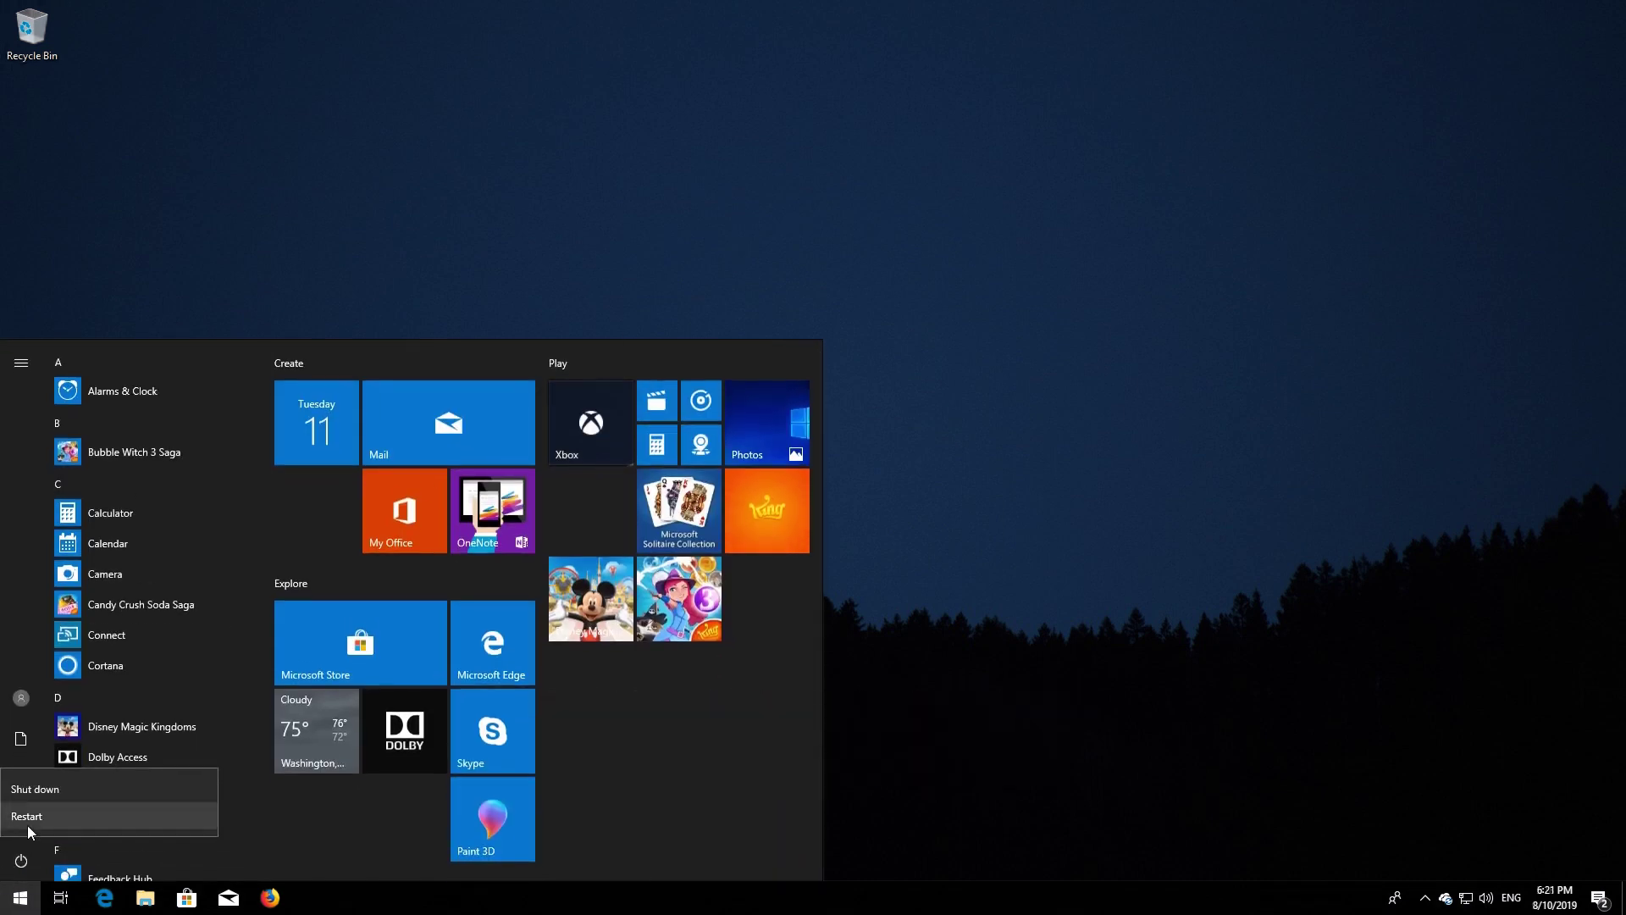
{"action": "left_click", "coordinate": [27, 817]}
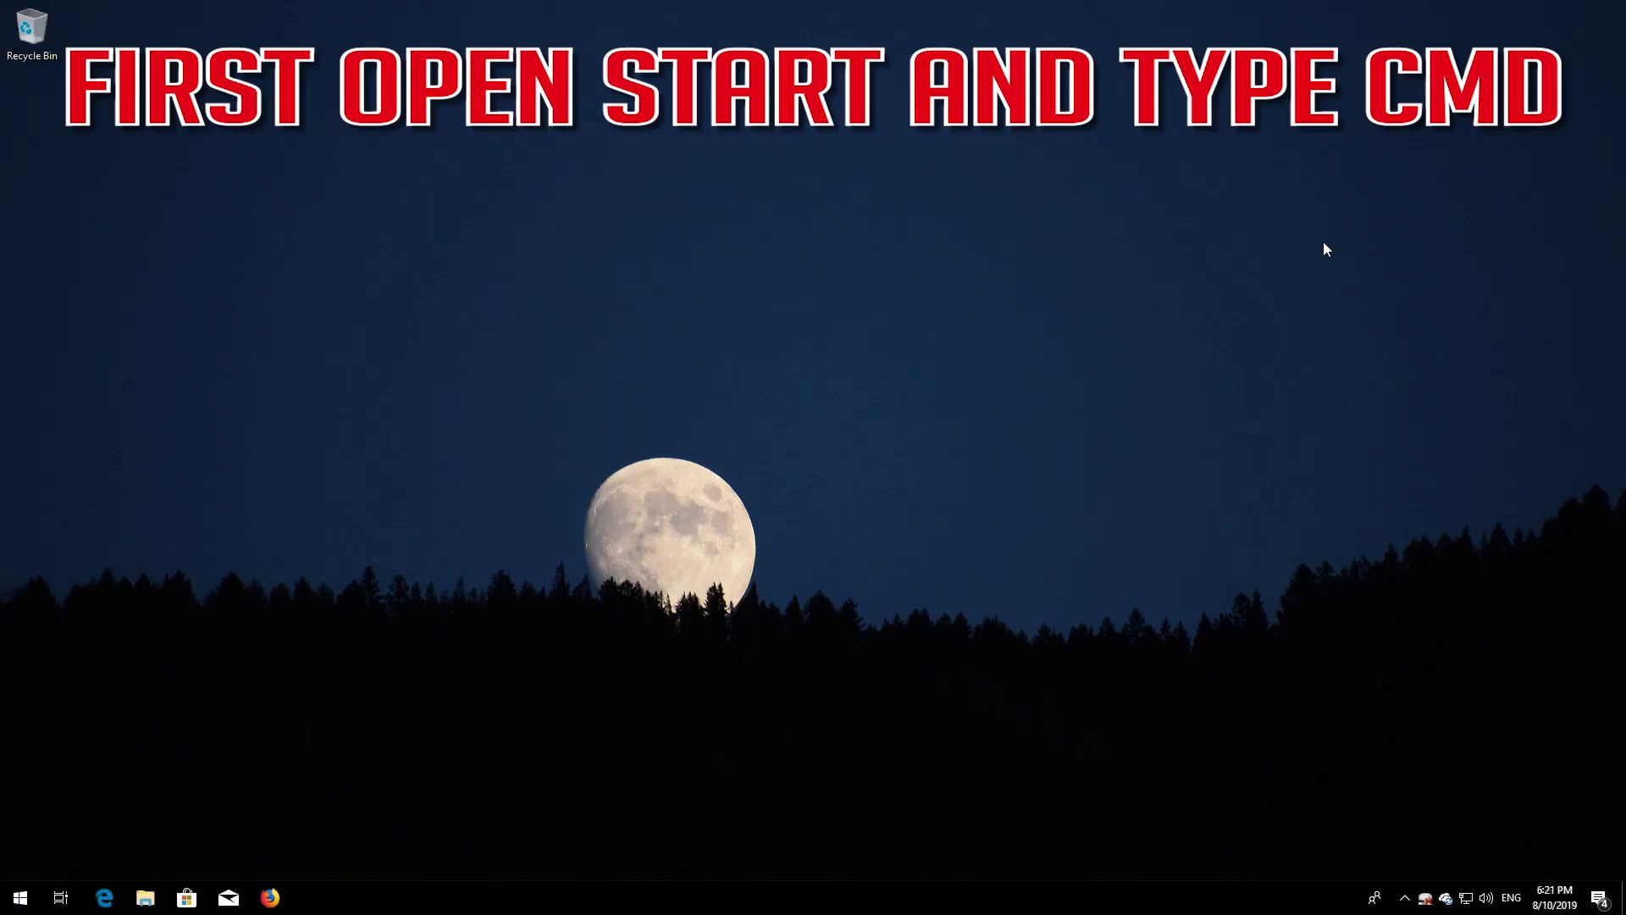
Step: Search Start for 'cmd', run Command Prompt as administrator, and approve the UAC prompt
{"action": "key", "text": "super"}
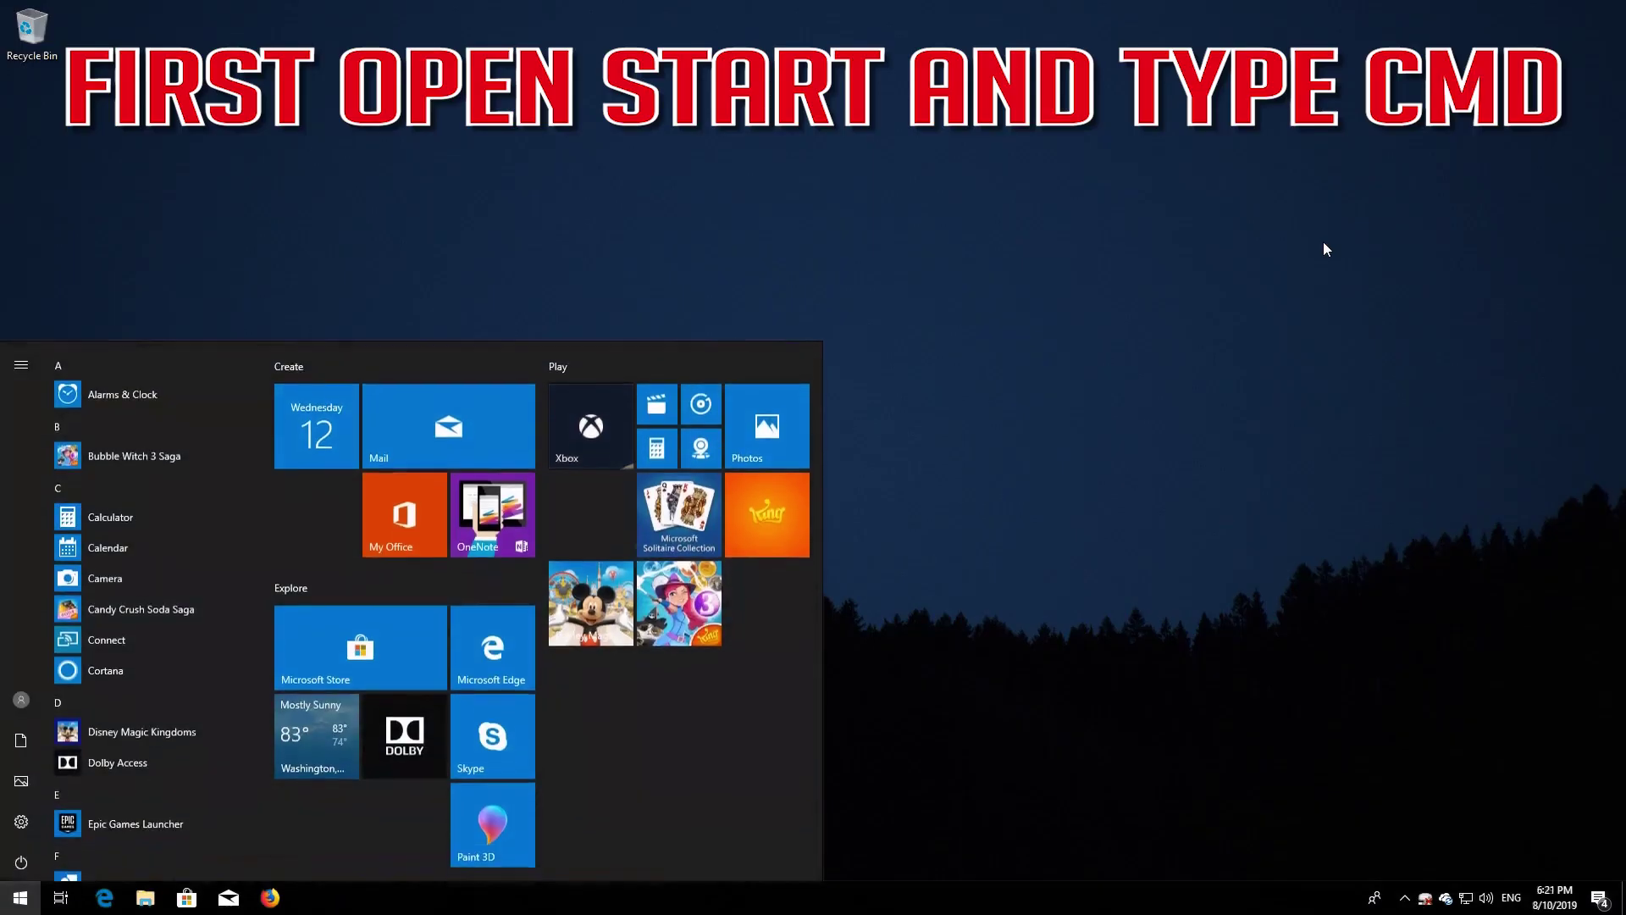
{"action": "type", "text": "cmd"}
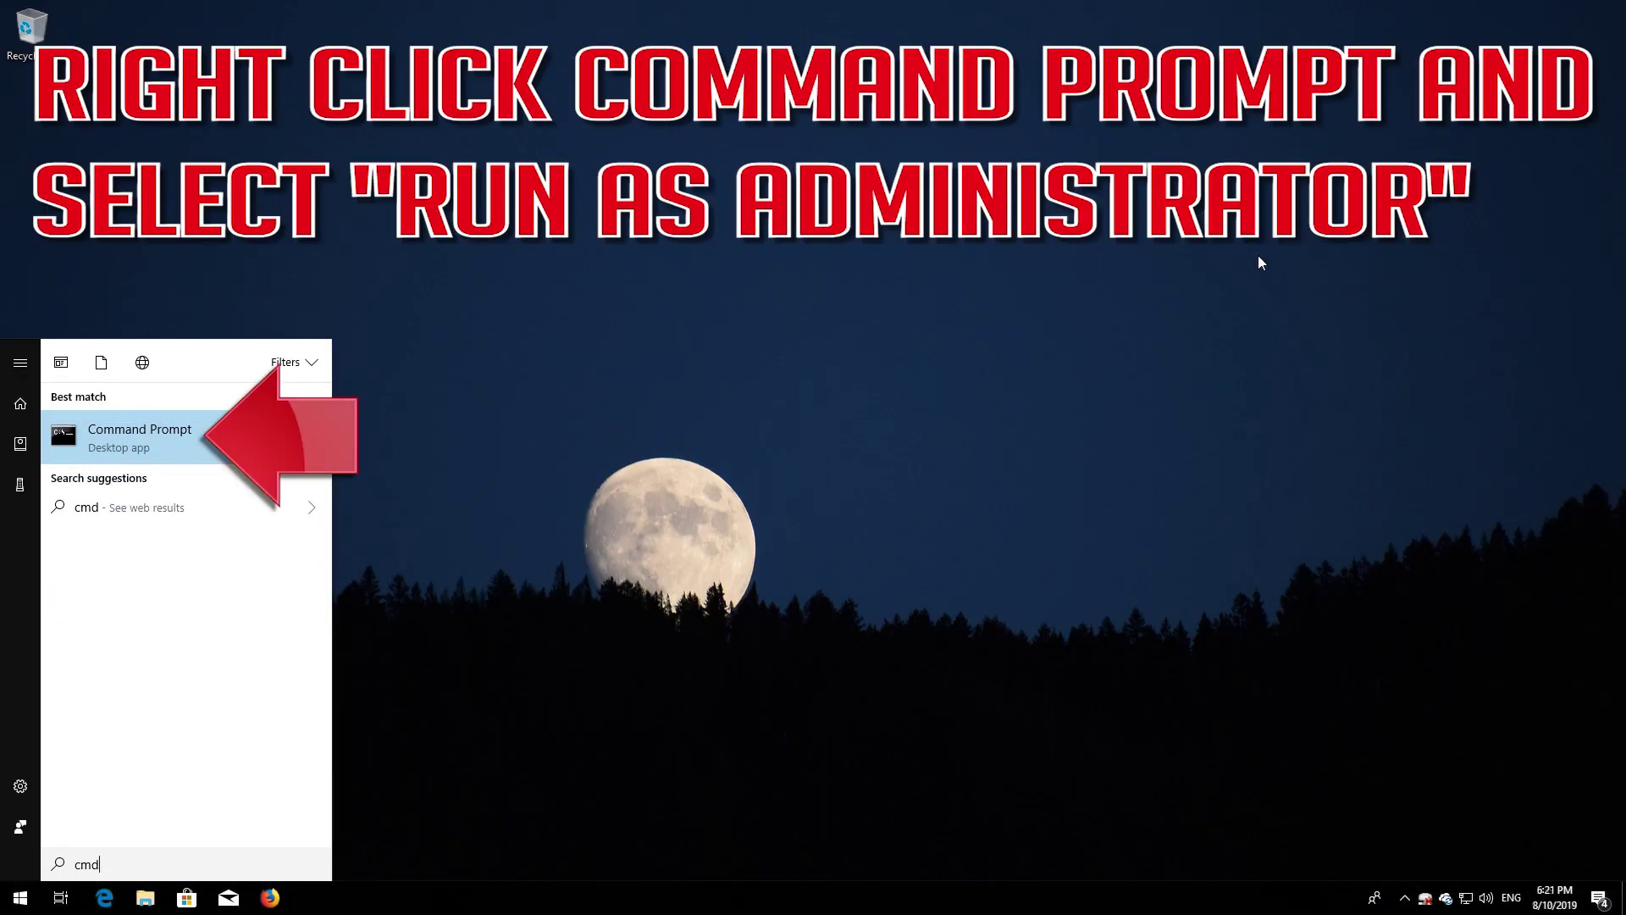
{"action": "right_click", "coordinate": [169, 441]}
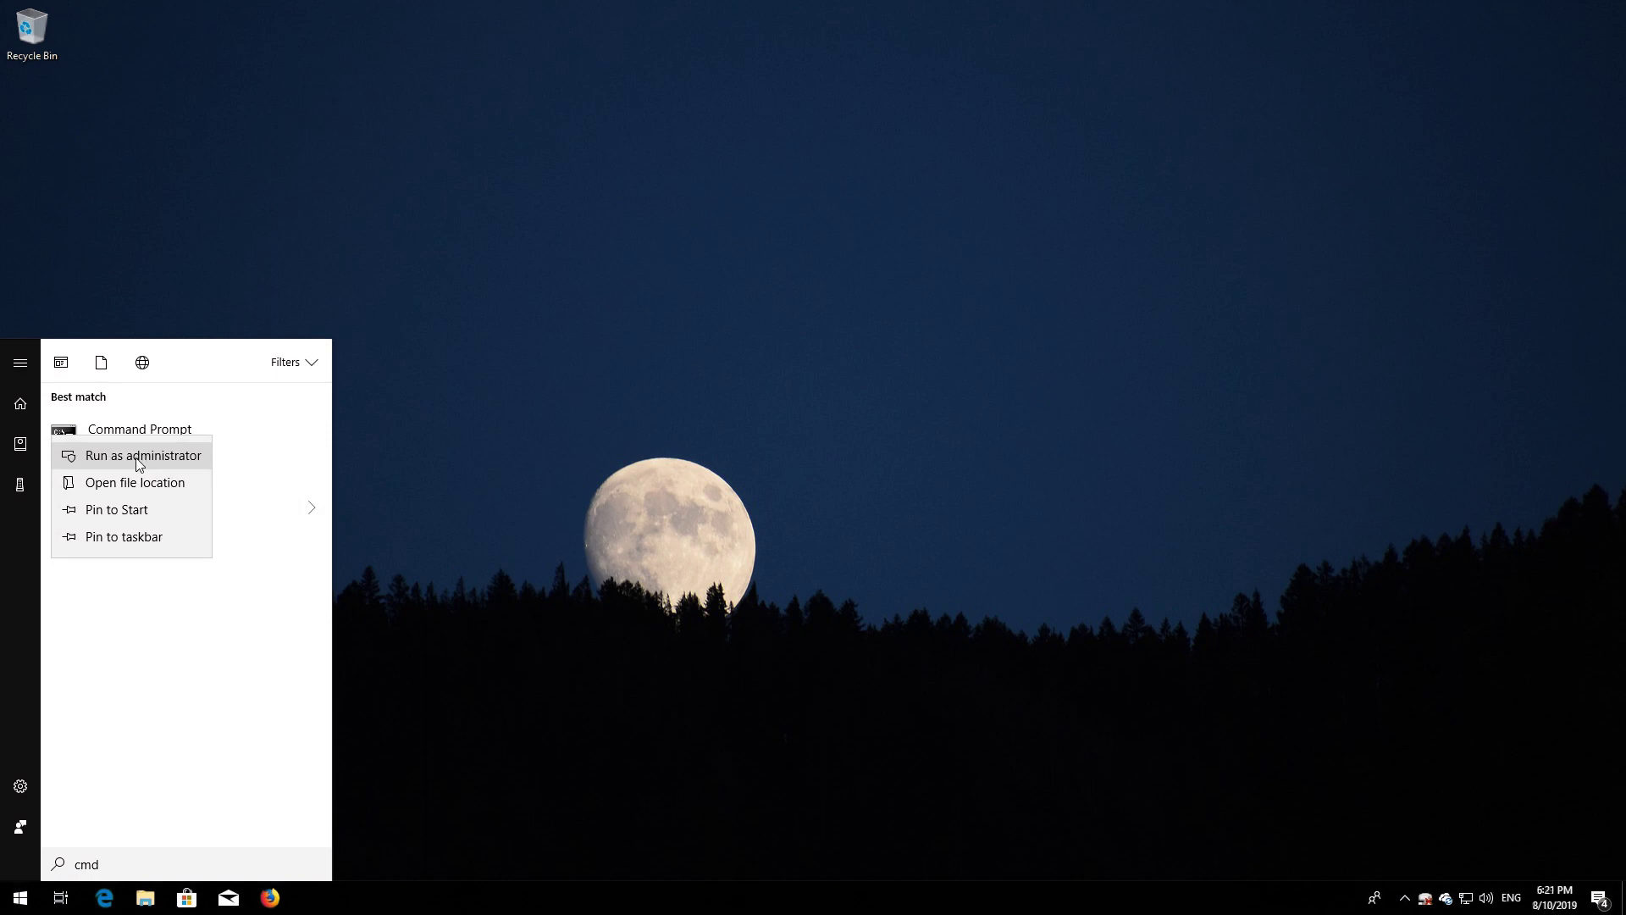
{"action": "left_click", "coordinate": [138, 458]}
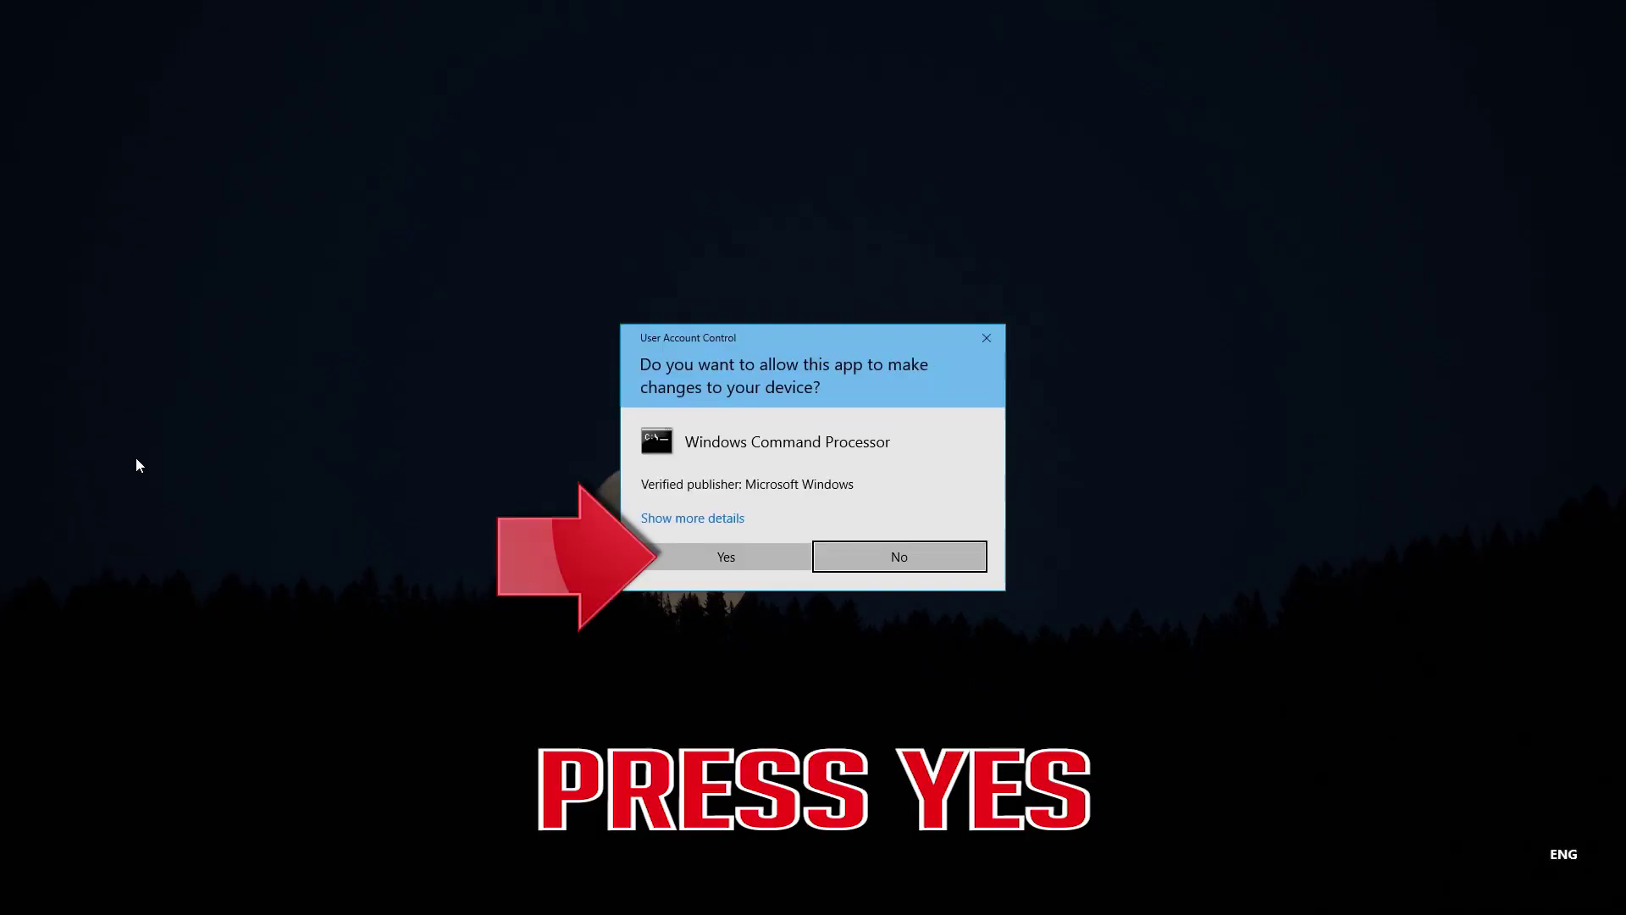
{"action": "left_click", "coordinate": [726, 559]}
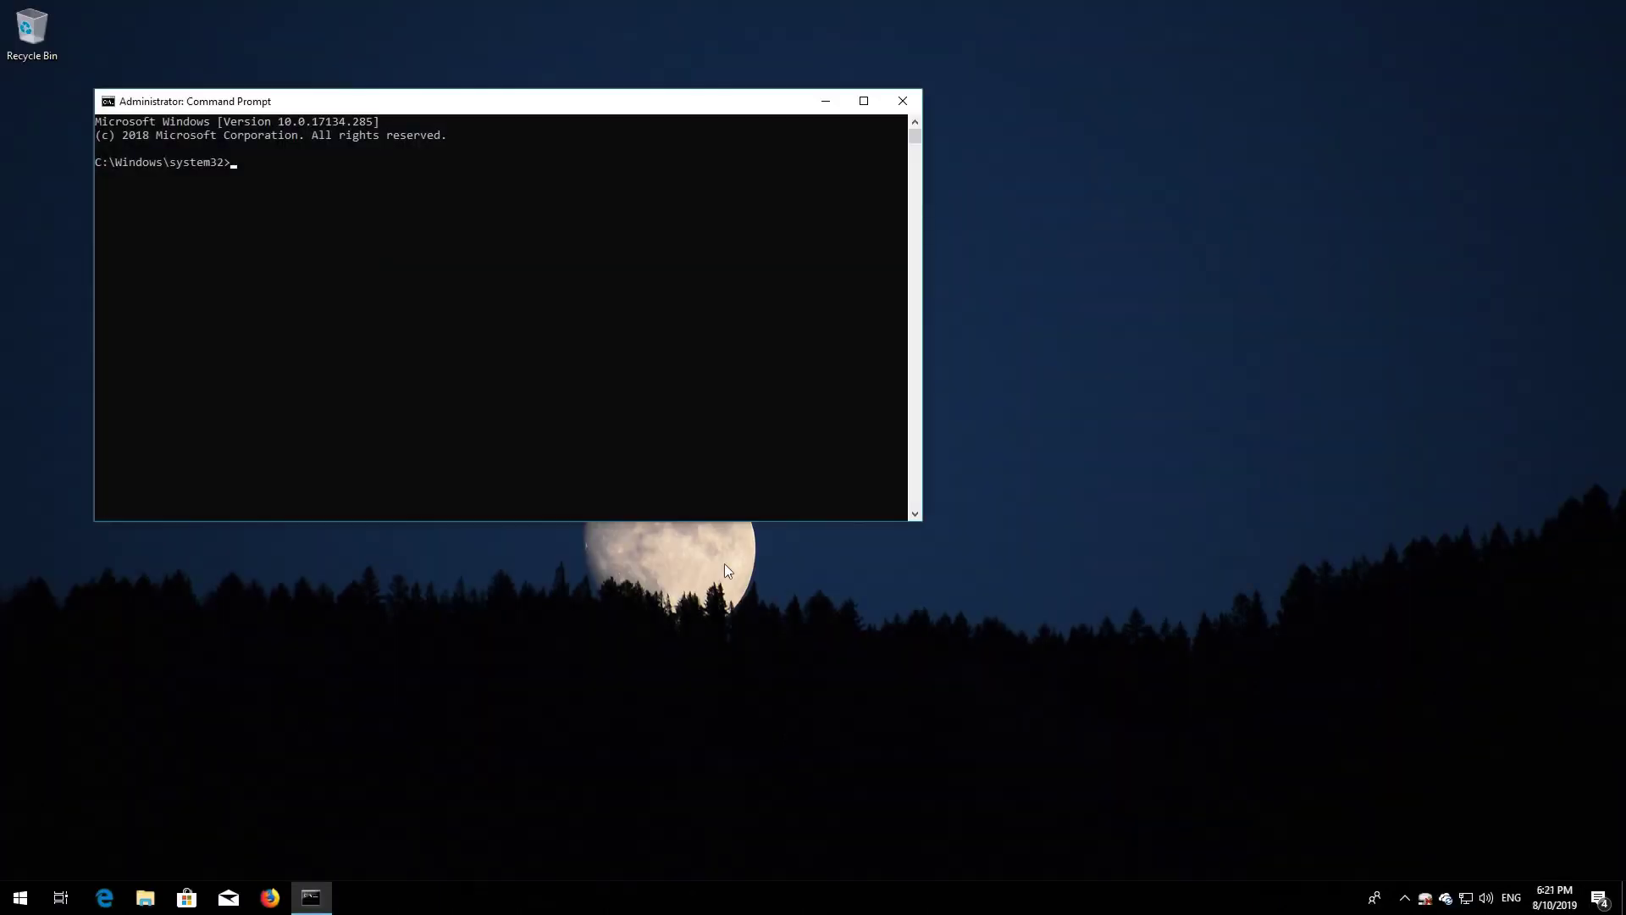
Step: Stop the wuauserv, cryptSVC and bits services with net stop, then enter net stop msiserver
{"action": "left_click_drag", "start_coordinate": [497, 101], "coordinate": [936, 219]}
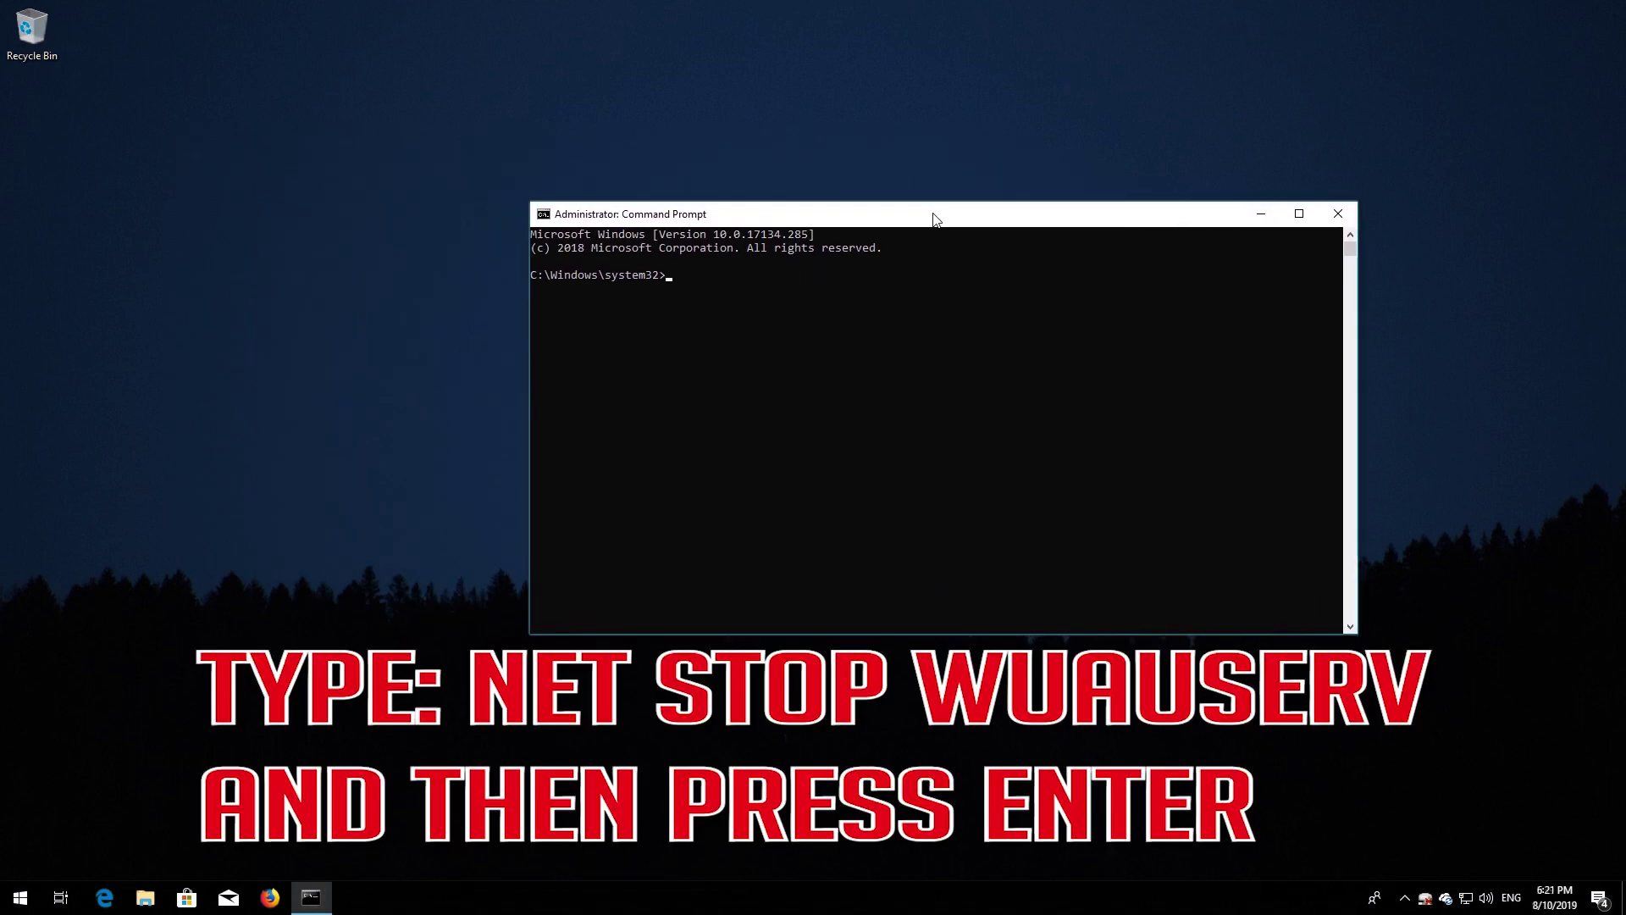
{"action": "type", "text": "net stop wuauserv"}
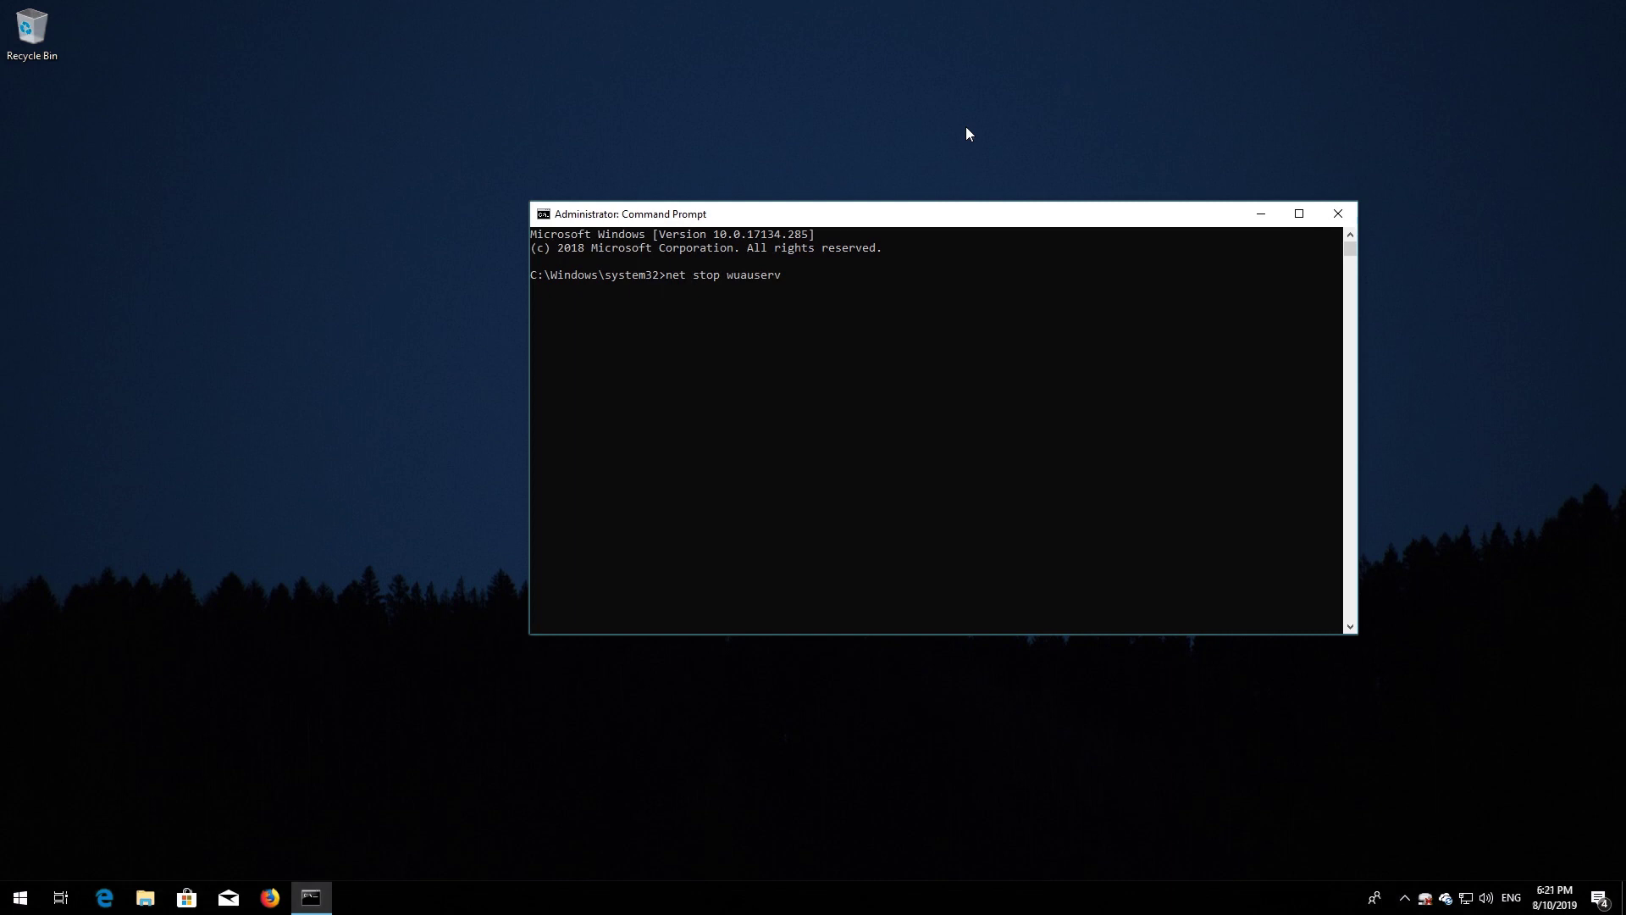
{"action": "key", "text": "Return"}
{"action": "type", "text": "net stop"}
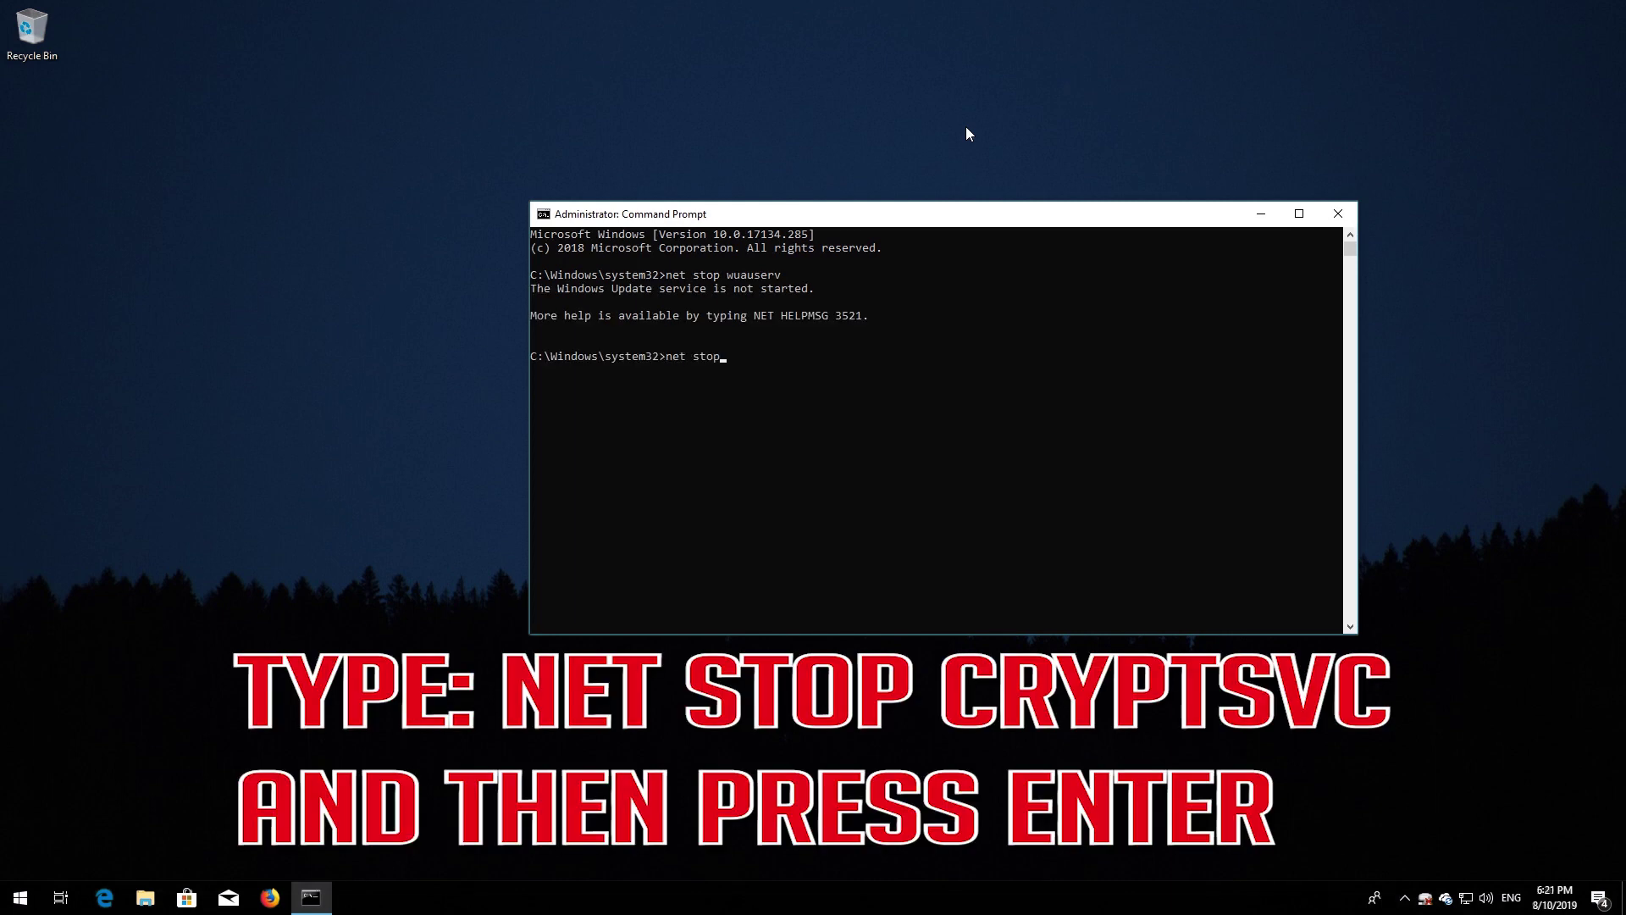
{"action": "type", "text": " cryptSVC"}
{"action": "key", "text": "Return"}
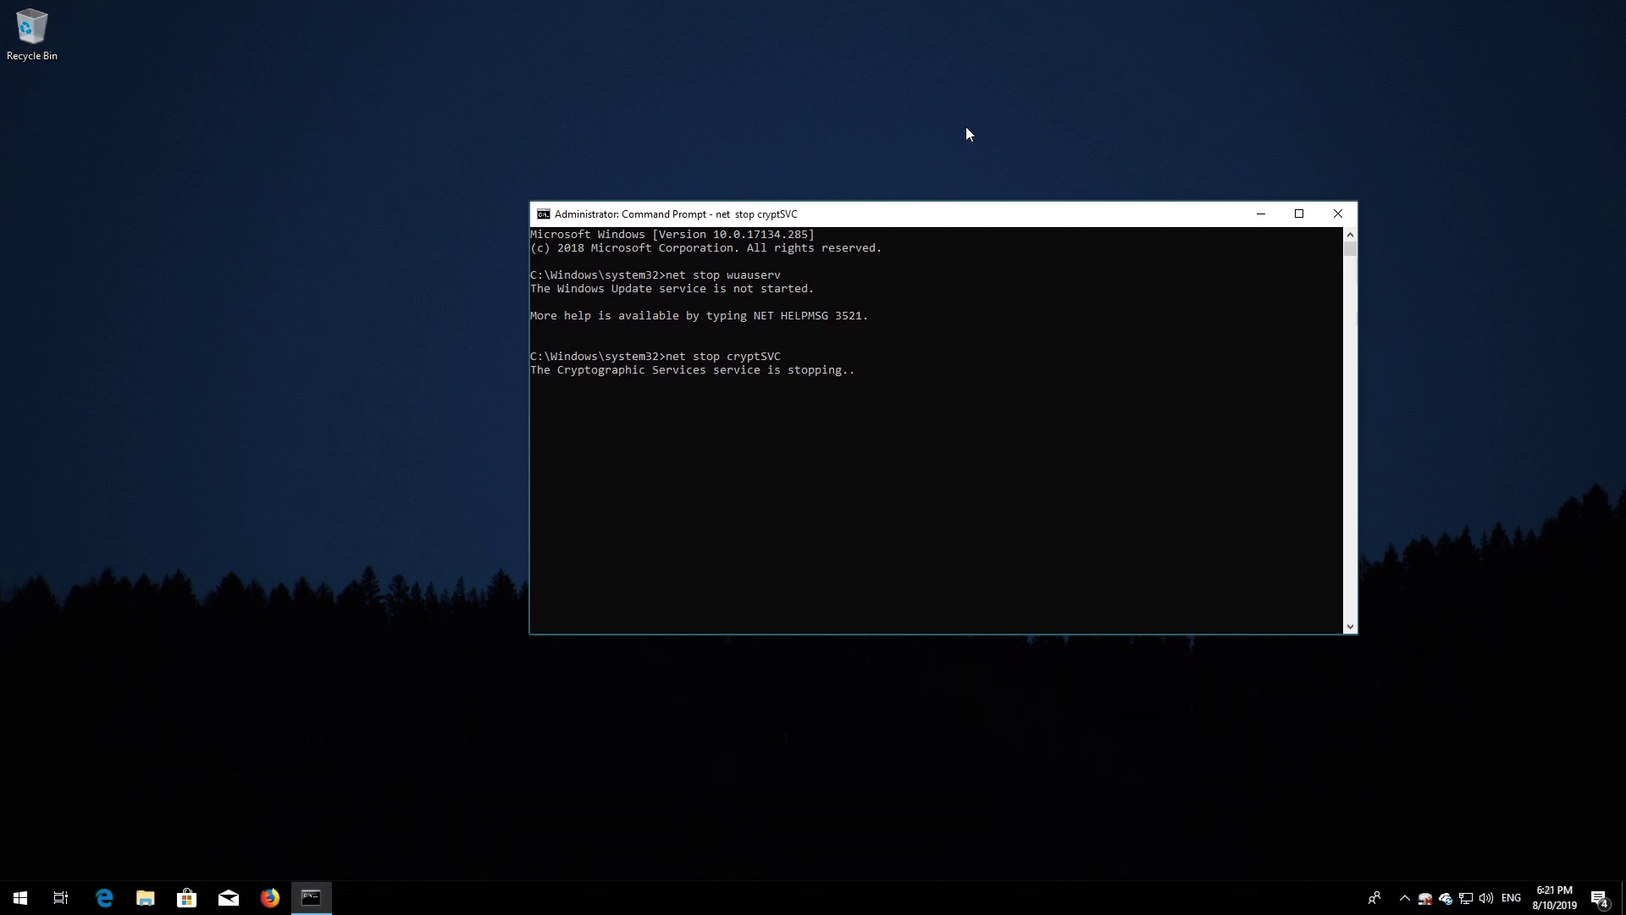
{"action": "type", "text": "net"}
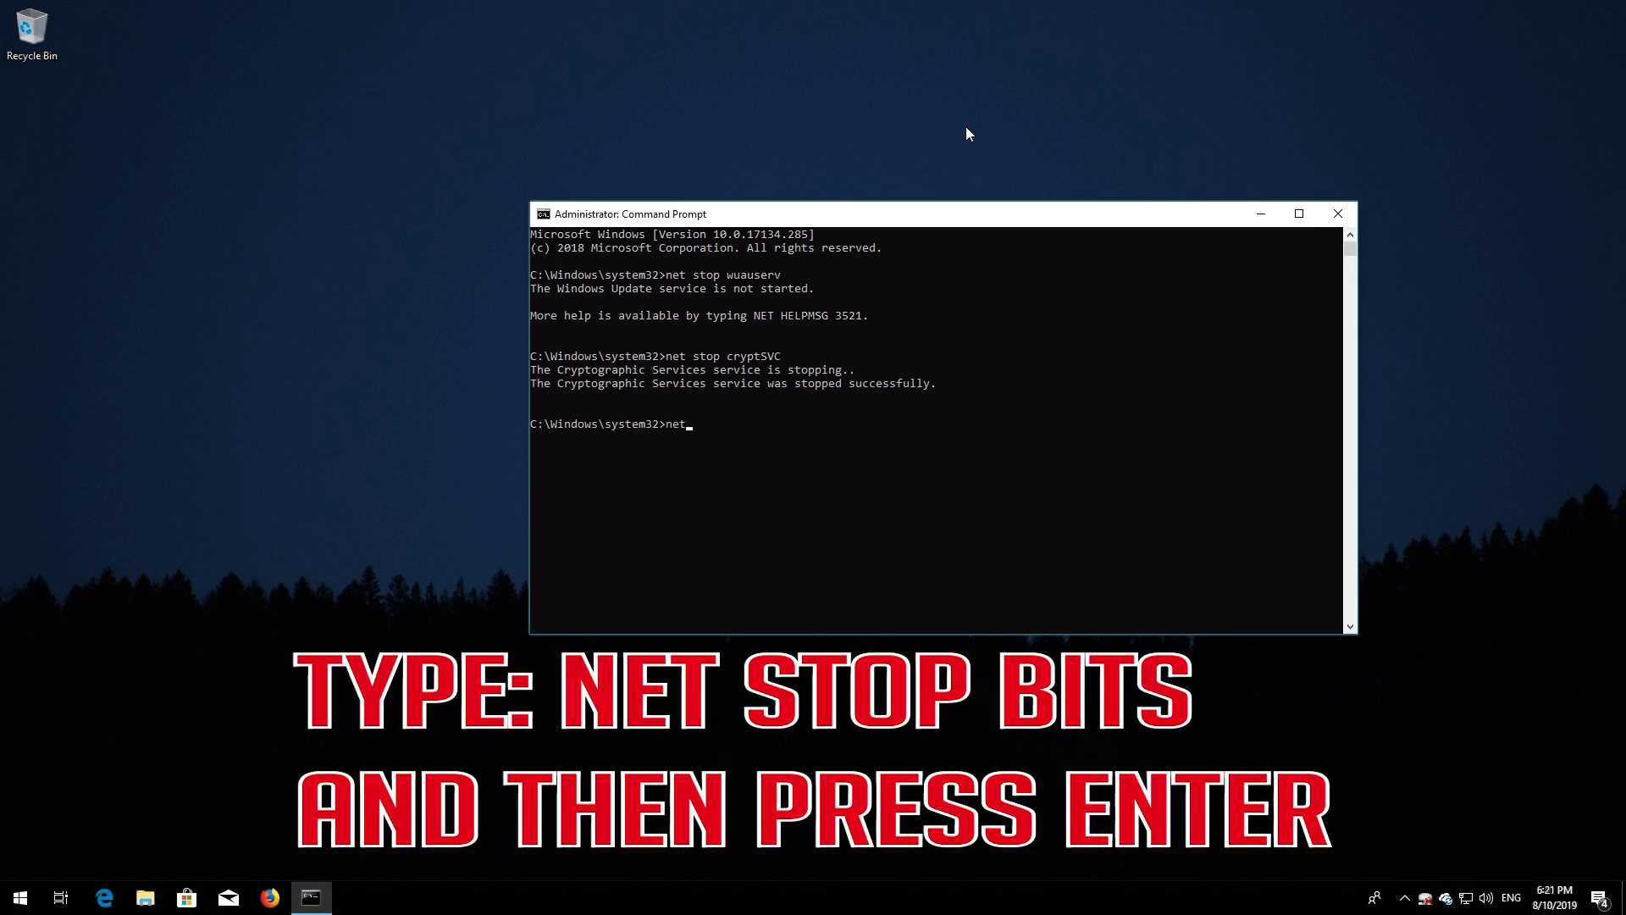
{"action": "type", "text": " stop bits"}
{"action": "key", "text": "Return"}
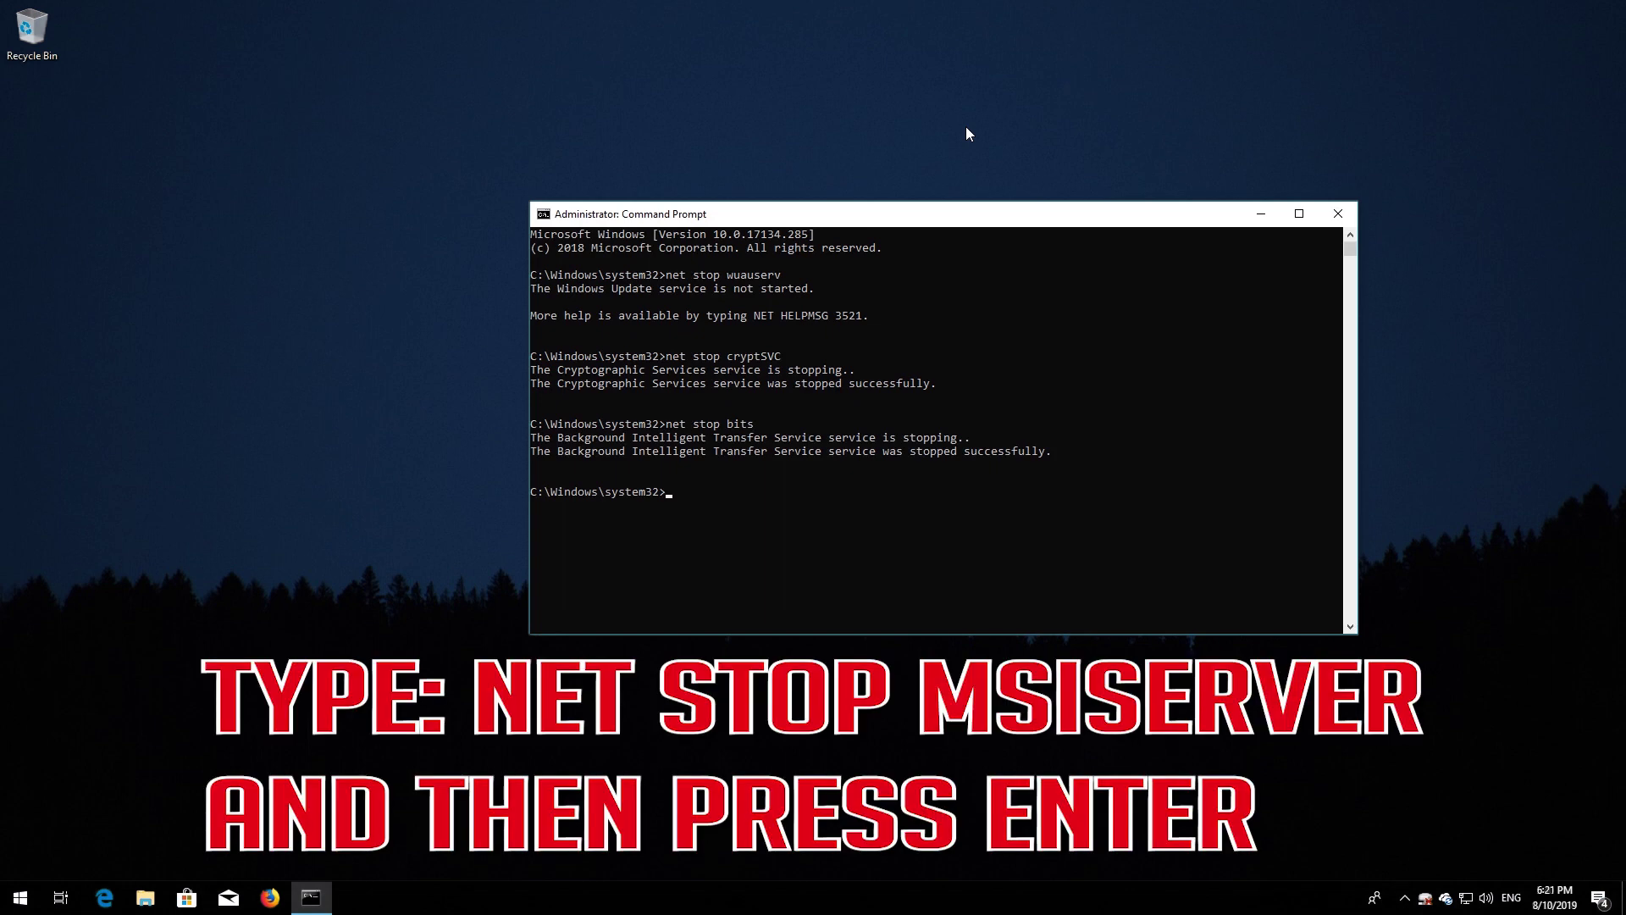
{"action": "type", "text": "net stop msiserver"}
Step: Stop msiserver, rename SoftwareDistribution to SoftwareDistribution.old, and begin the catroot2 to catroot2.old rename
{"action": "key", "text": "Return"}
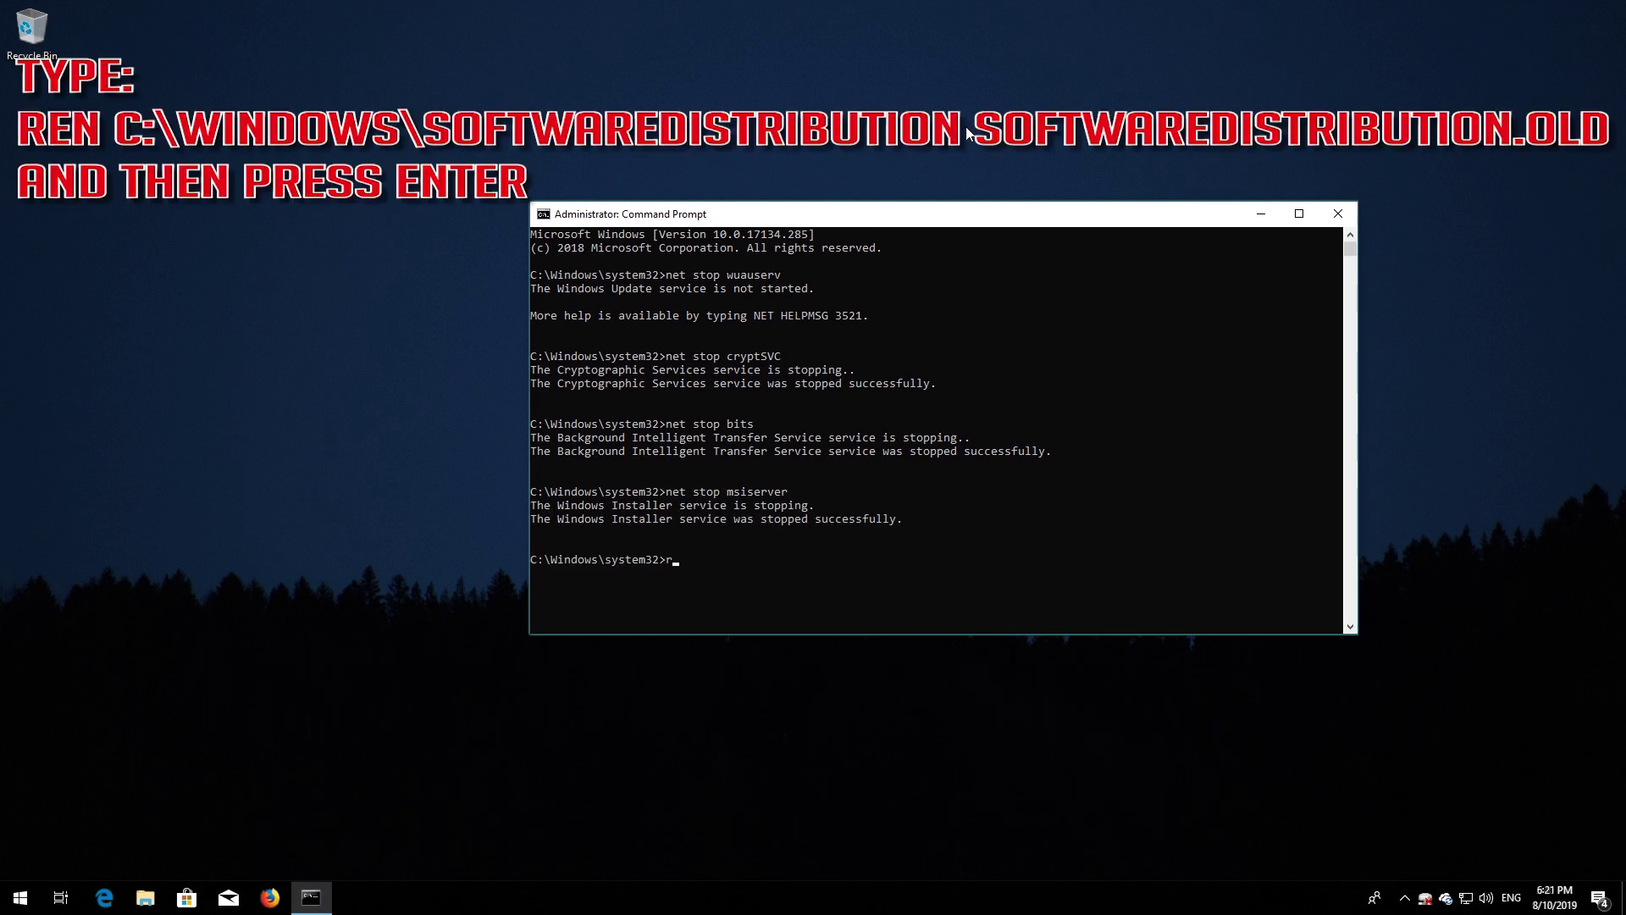
{"action": "type", "text": "ren C:\\Windows\\SoftwareDistribut"}
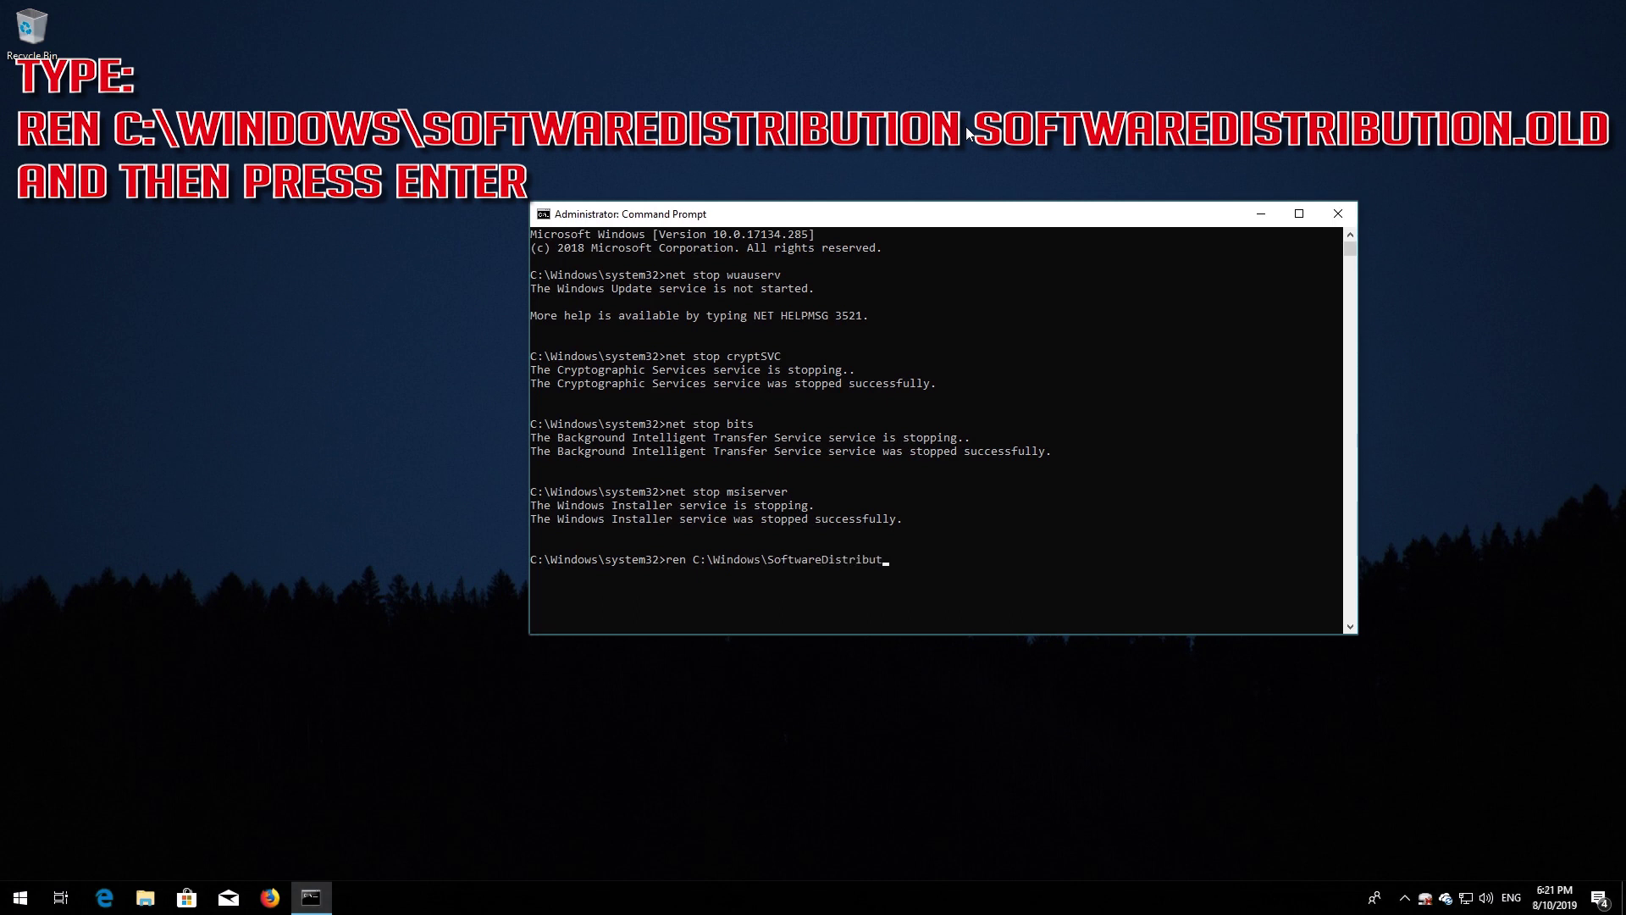
{"action": "type", "text": "ion SoftwareDistribution.old"}
{"action": "key", "text": "Return"}
{"action": "type", "text": "ren"}
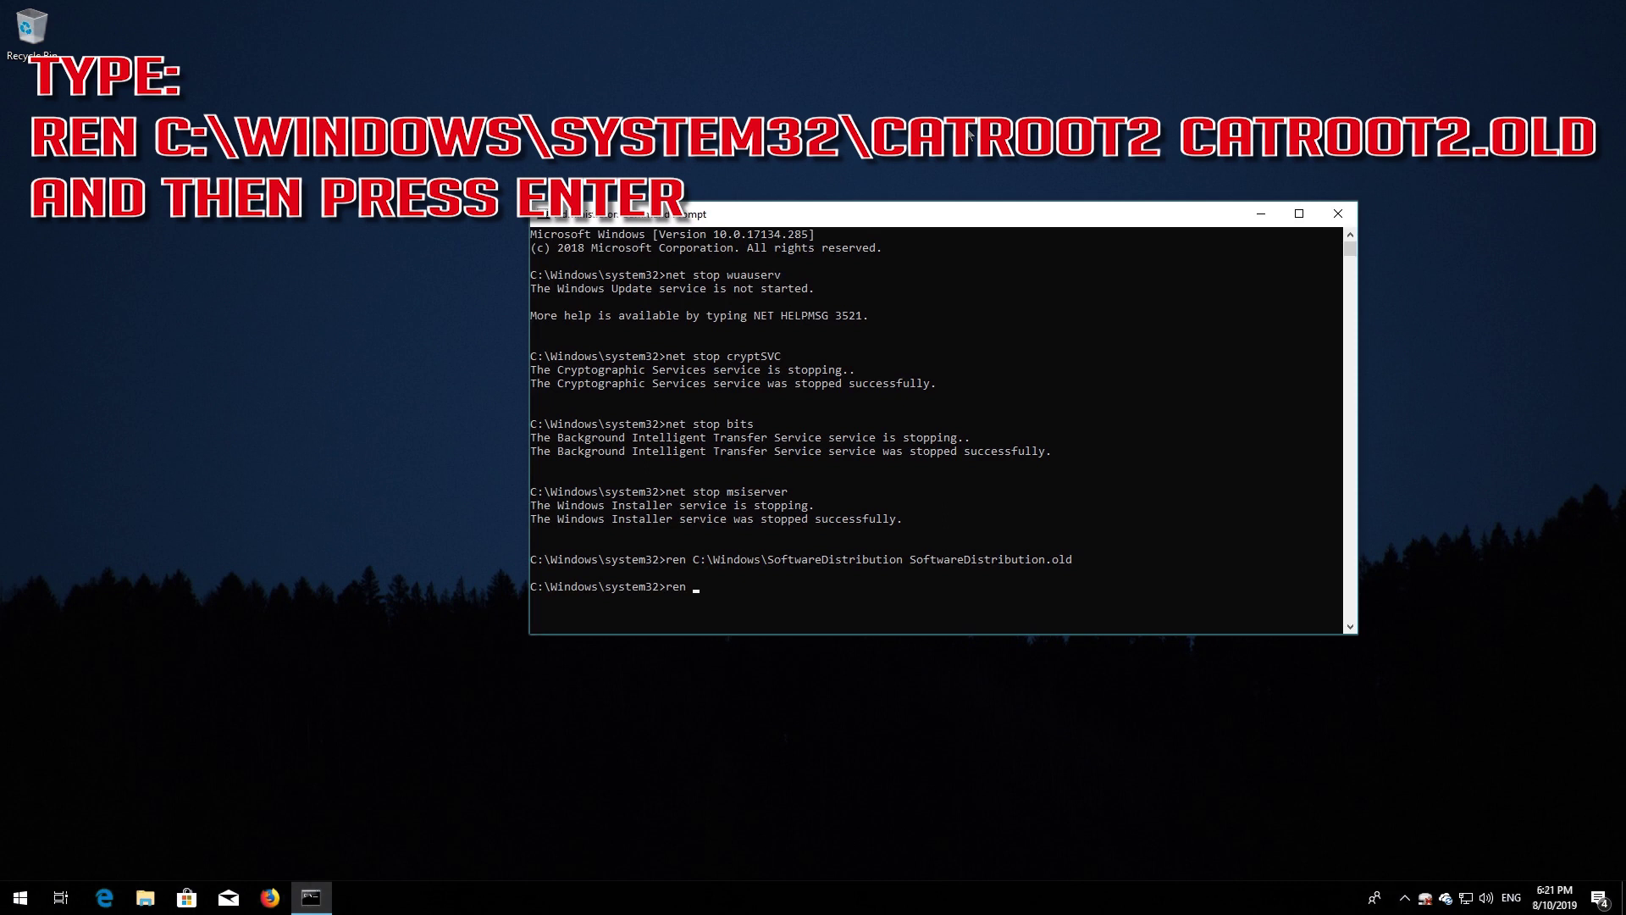
{"action": "type", "text": " C:\\Windows\\System32"}
{"action": "type", "text": "oot2 catroot2"}
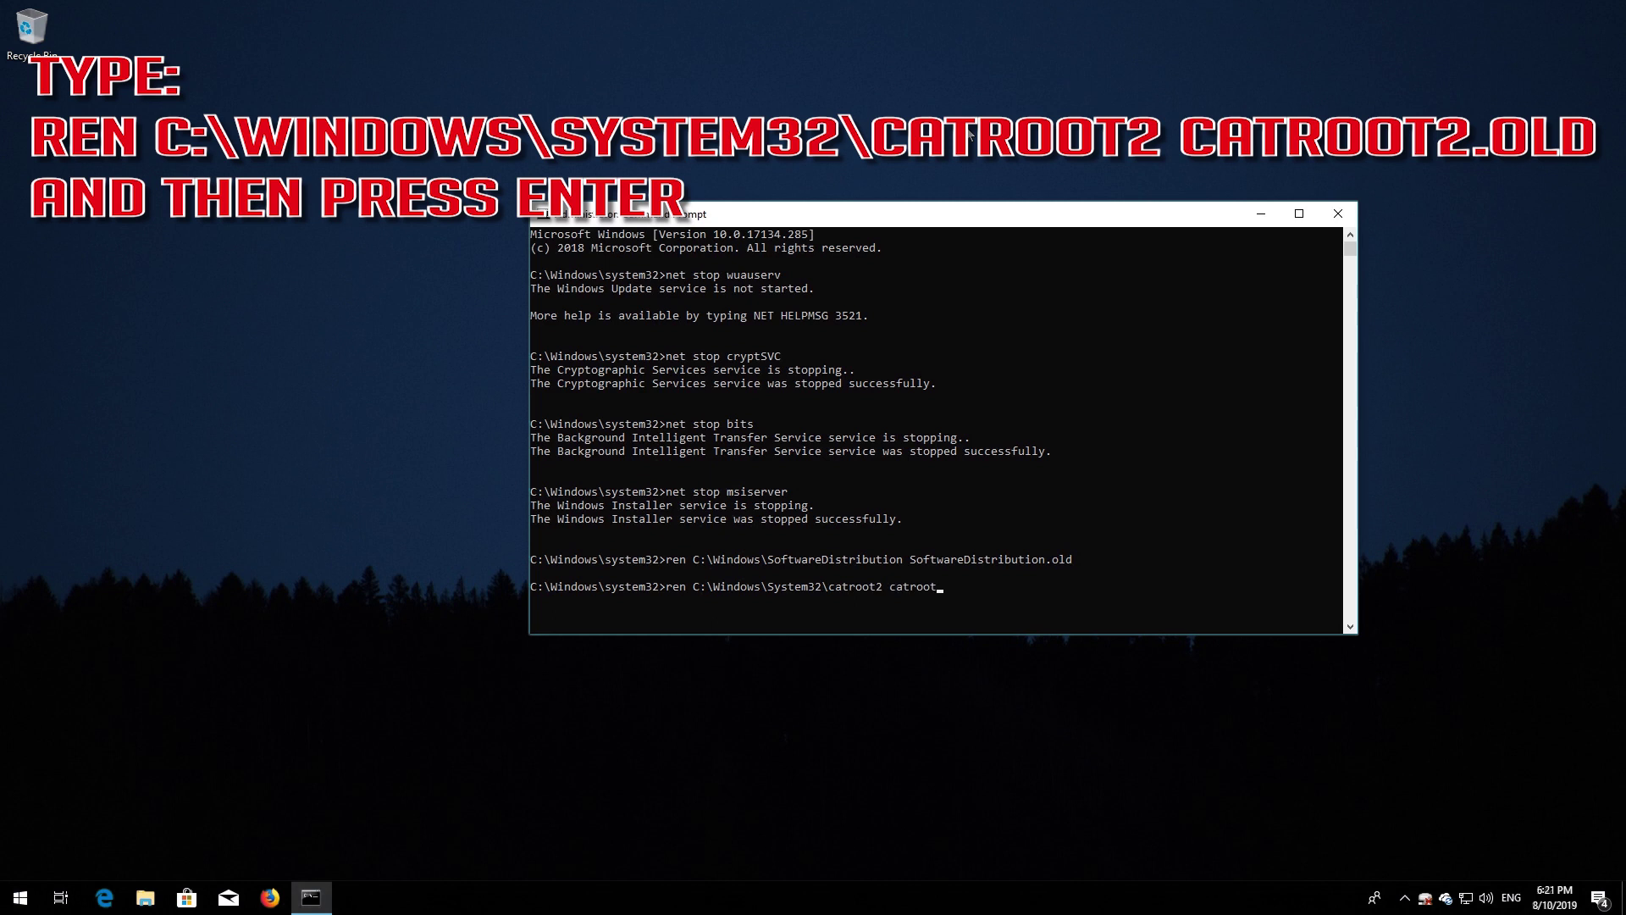
{"action": "type", "text": ".old"}
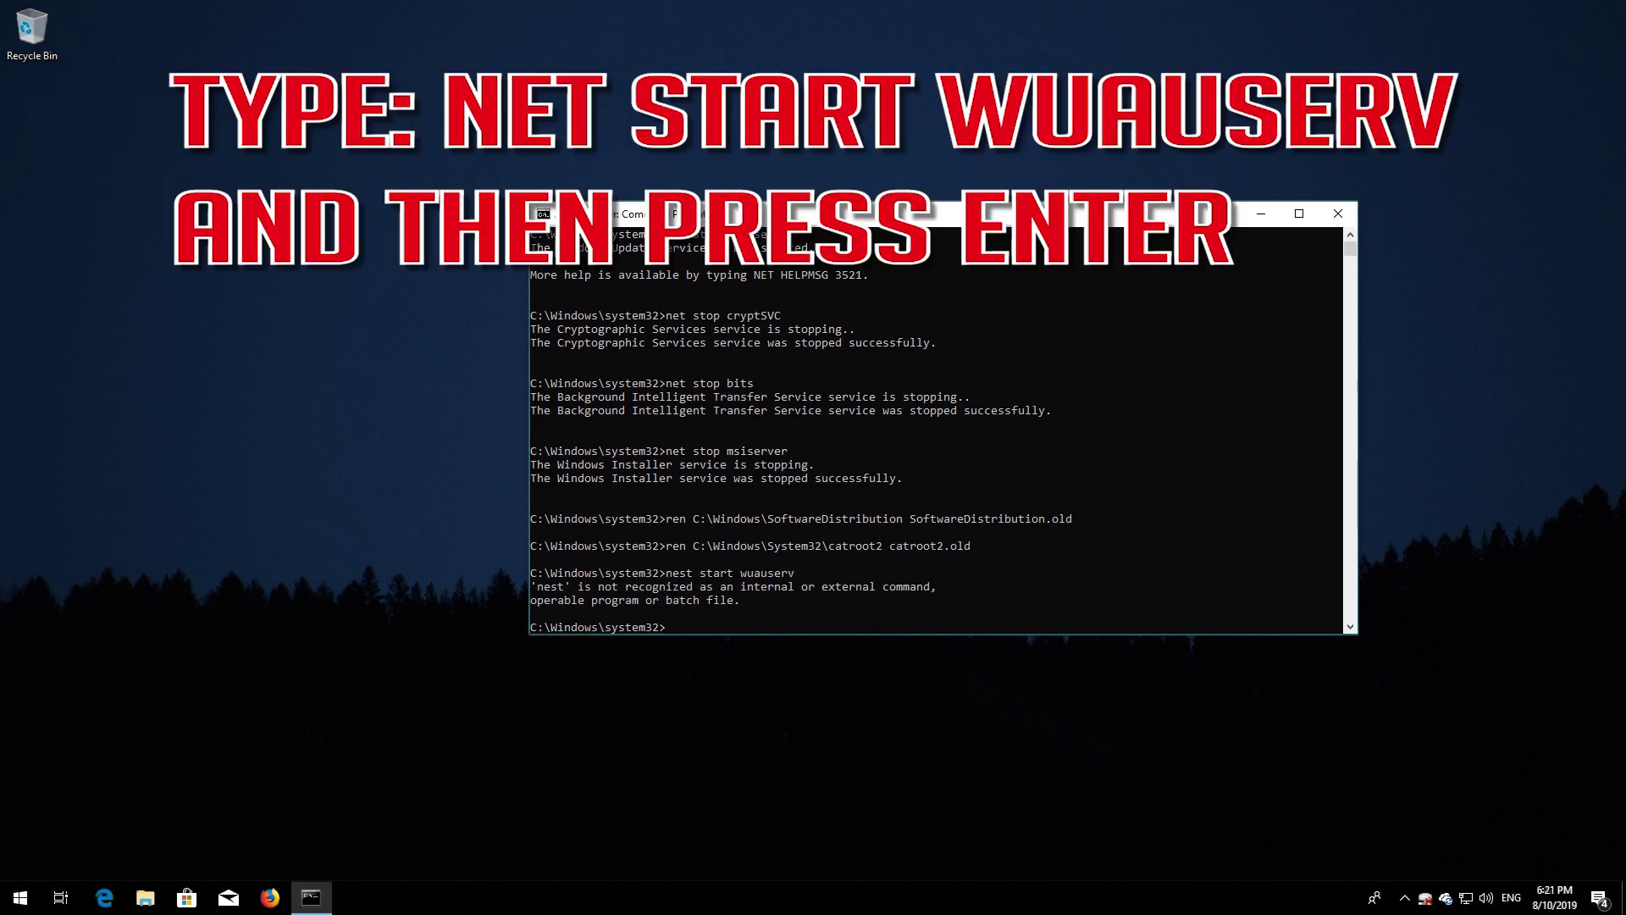
Step: Fix the mistyped command, start wuauserv, cryptSVC, bits and msiserver with net start, and enter exit
{"action": "key", "text": "Up"}
{"action": "key", "text": "BackSpace"}
{"action": "key", "text": "Return"}
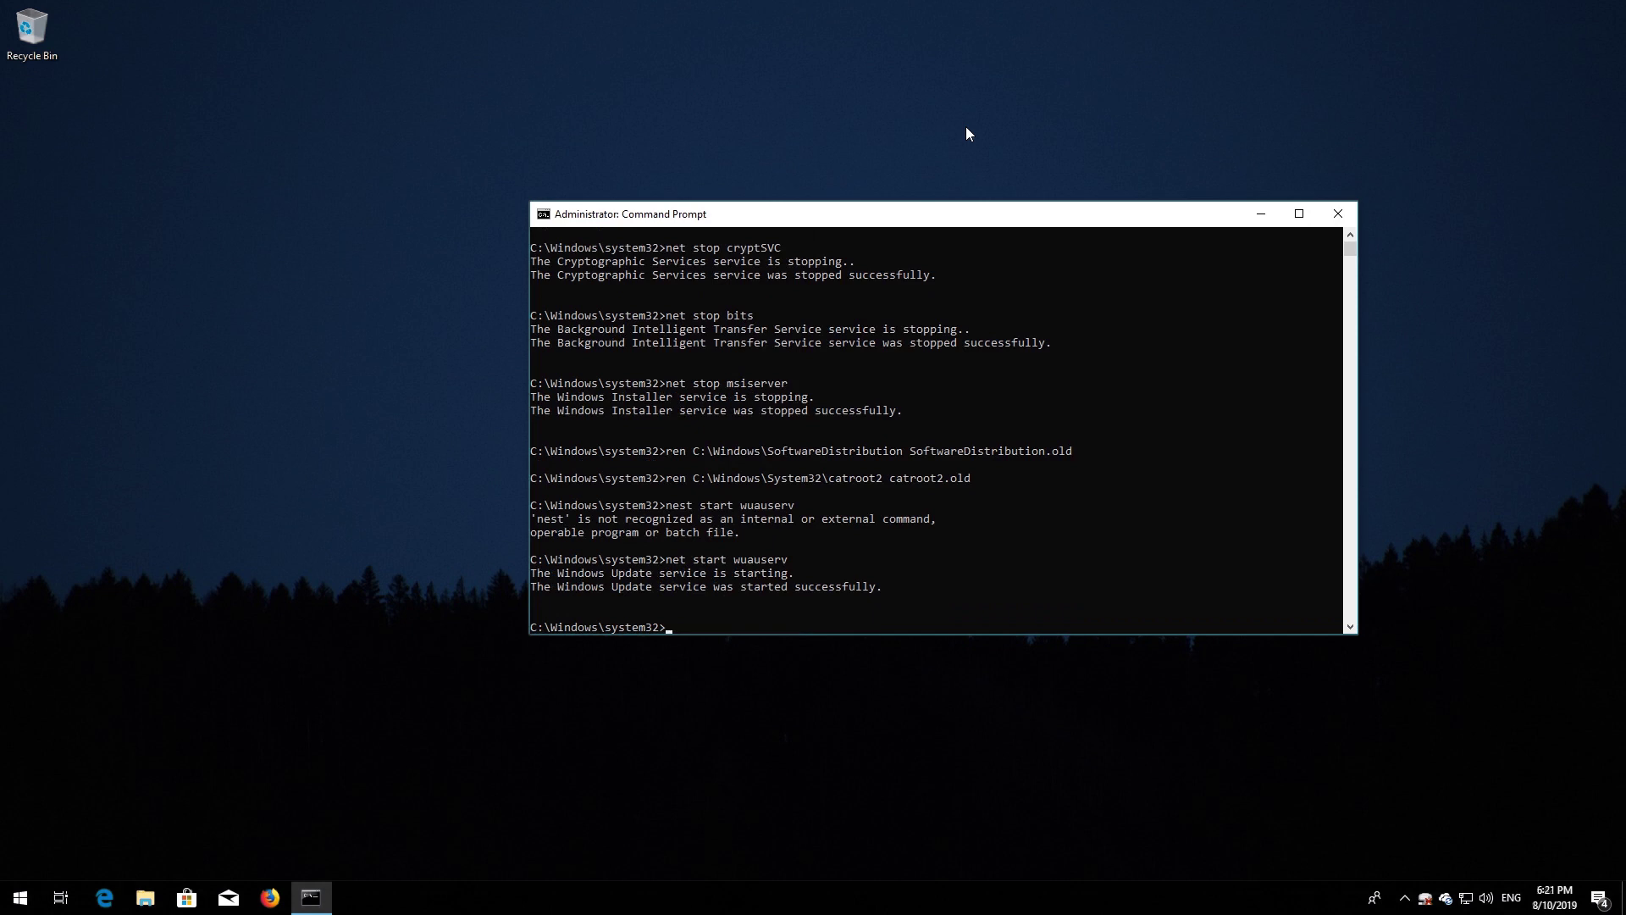
{"action": "type", "text": "net star"}
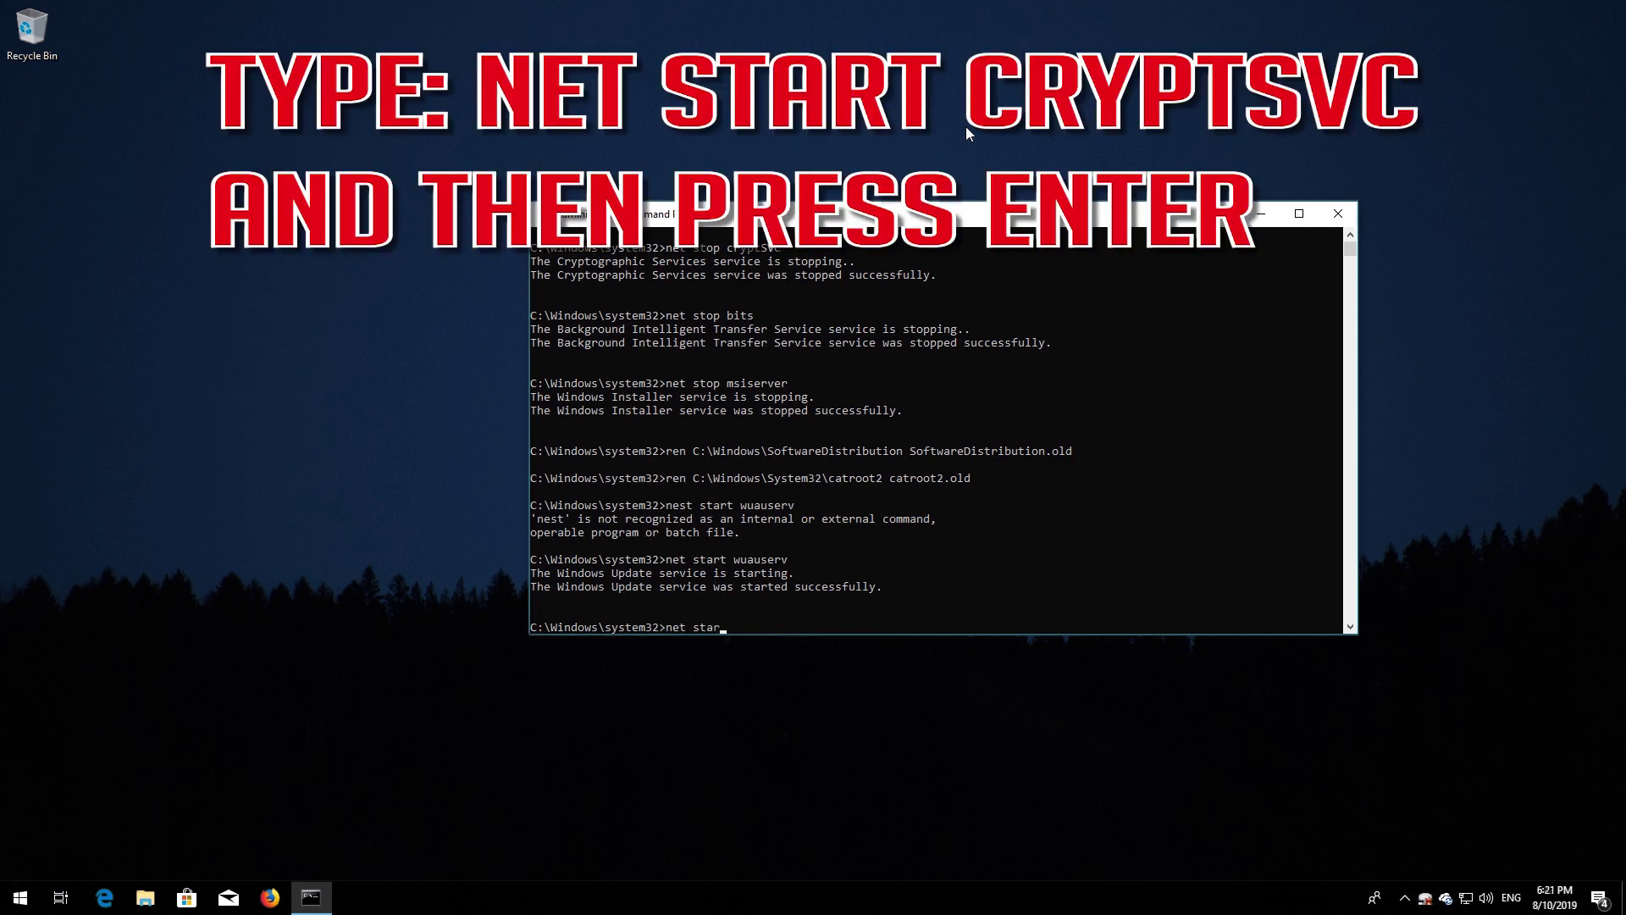
{"action": "type", "text": "t cryptSVC"}
{"action": "key", "text": "Return"}
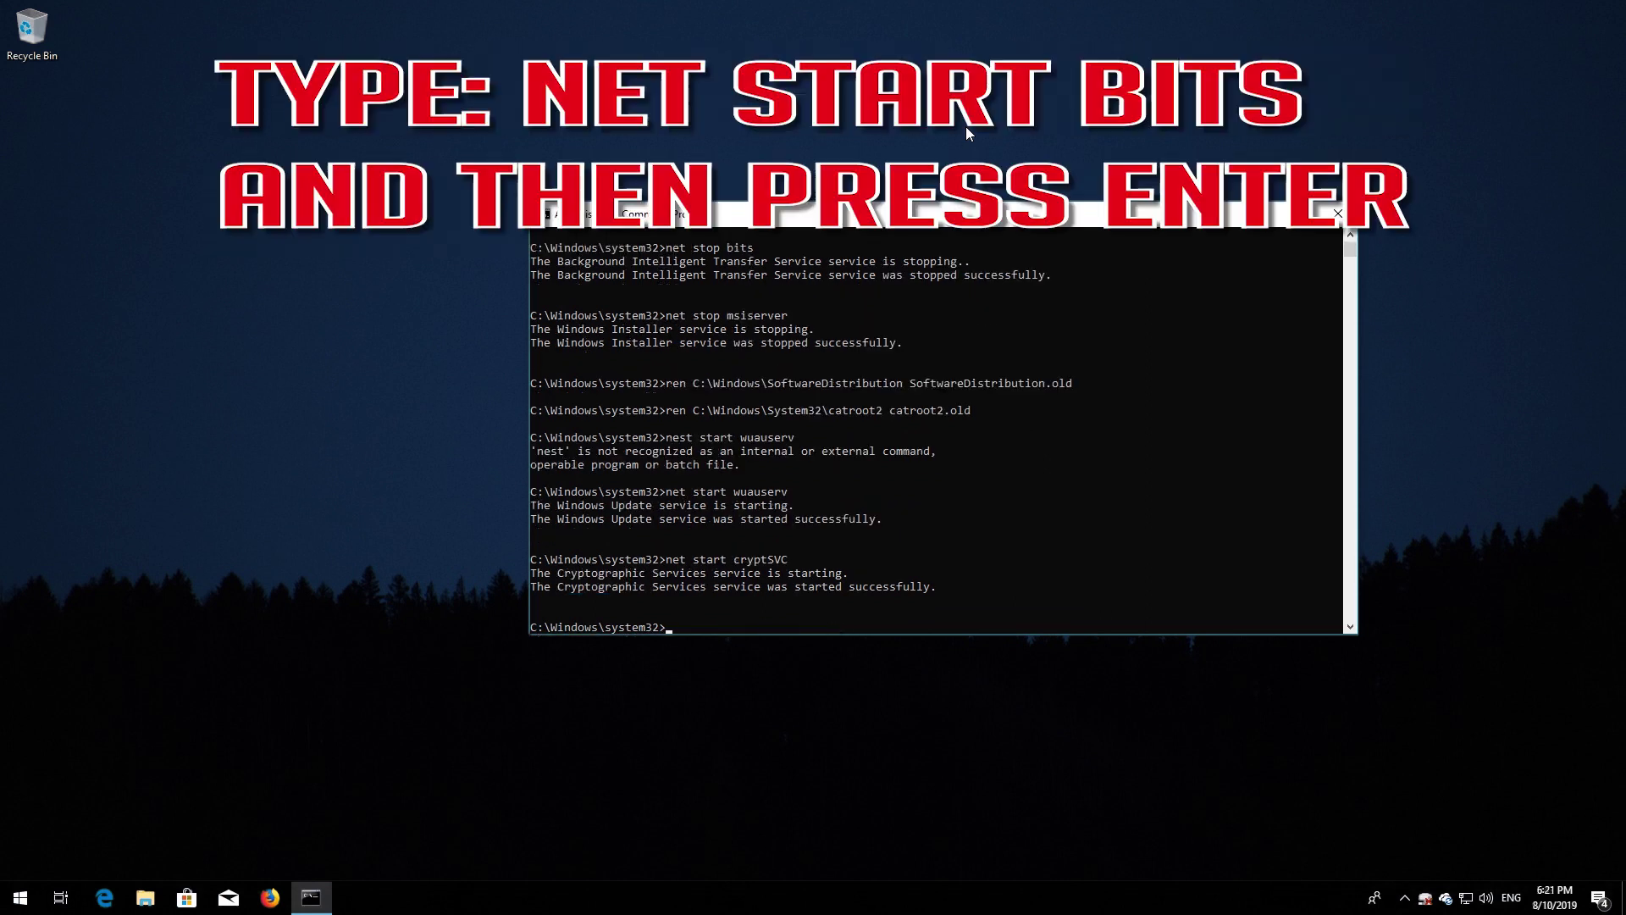
{"action": "type", "text": "net start bits"}
{"action": "key", "text": "Return"}
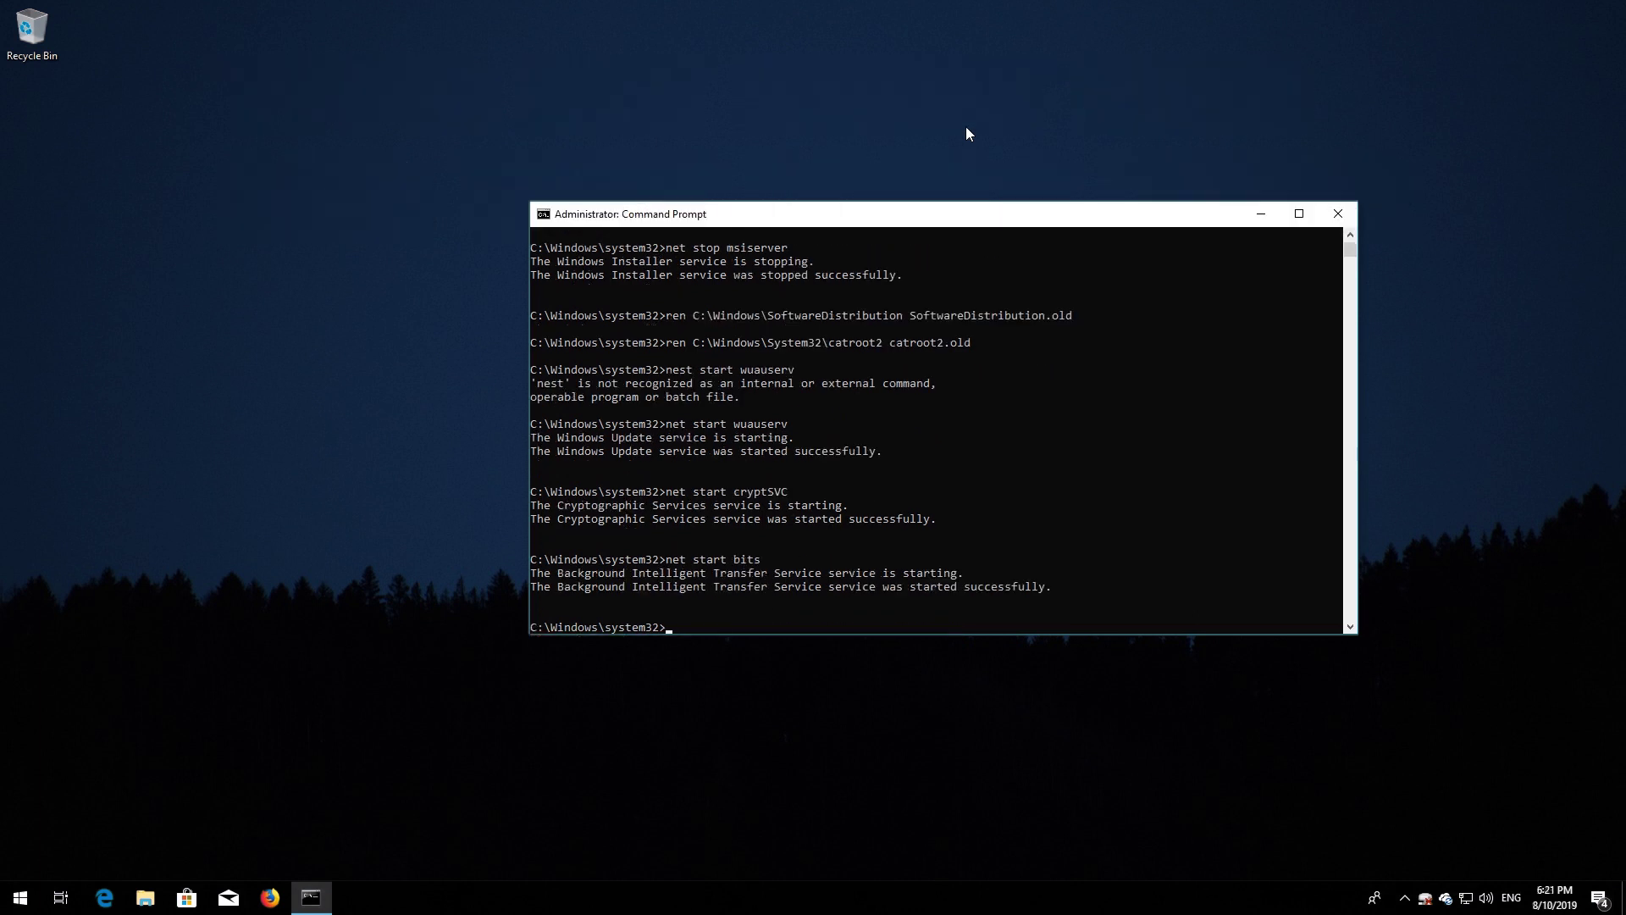
{"action": "type", "text": "net st"}
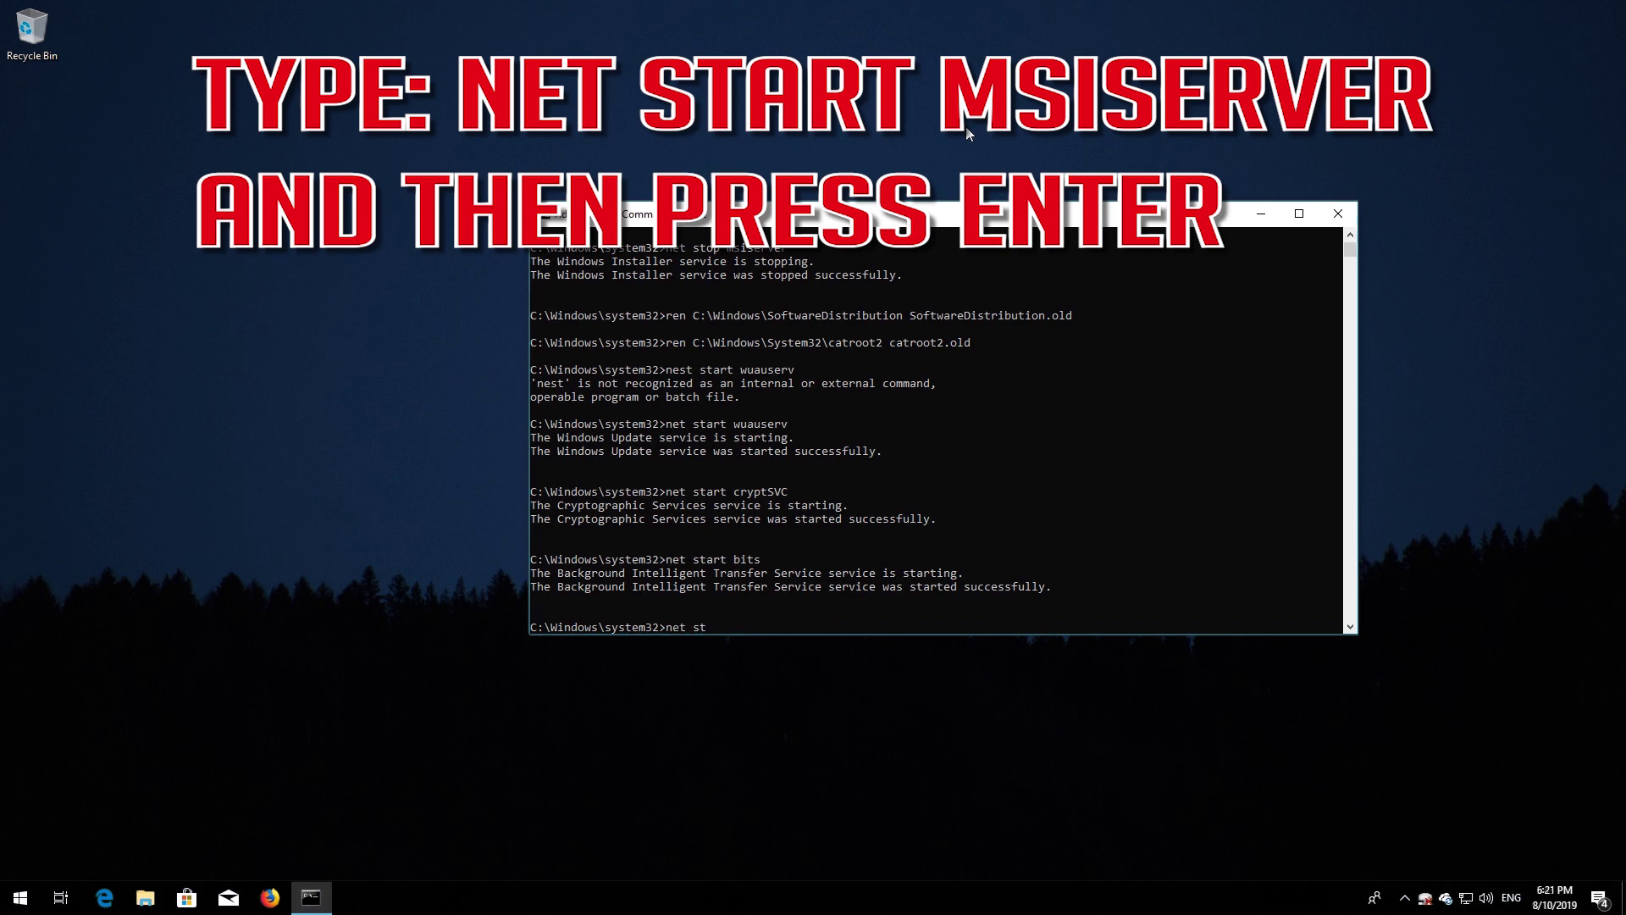
{"action": "type", "text": "art msiserver"}
{"action": "key", "text": "Return"}
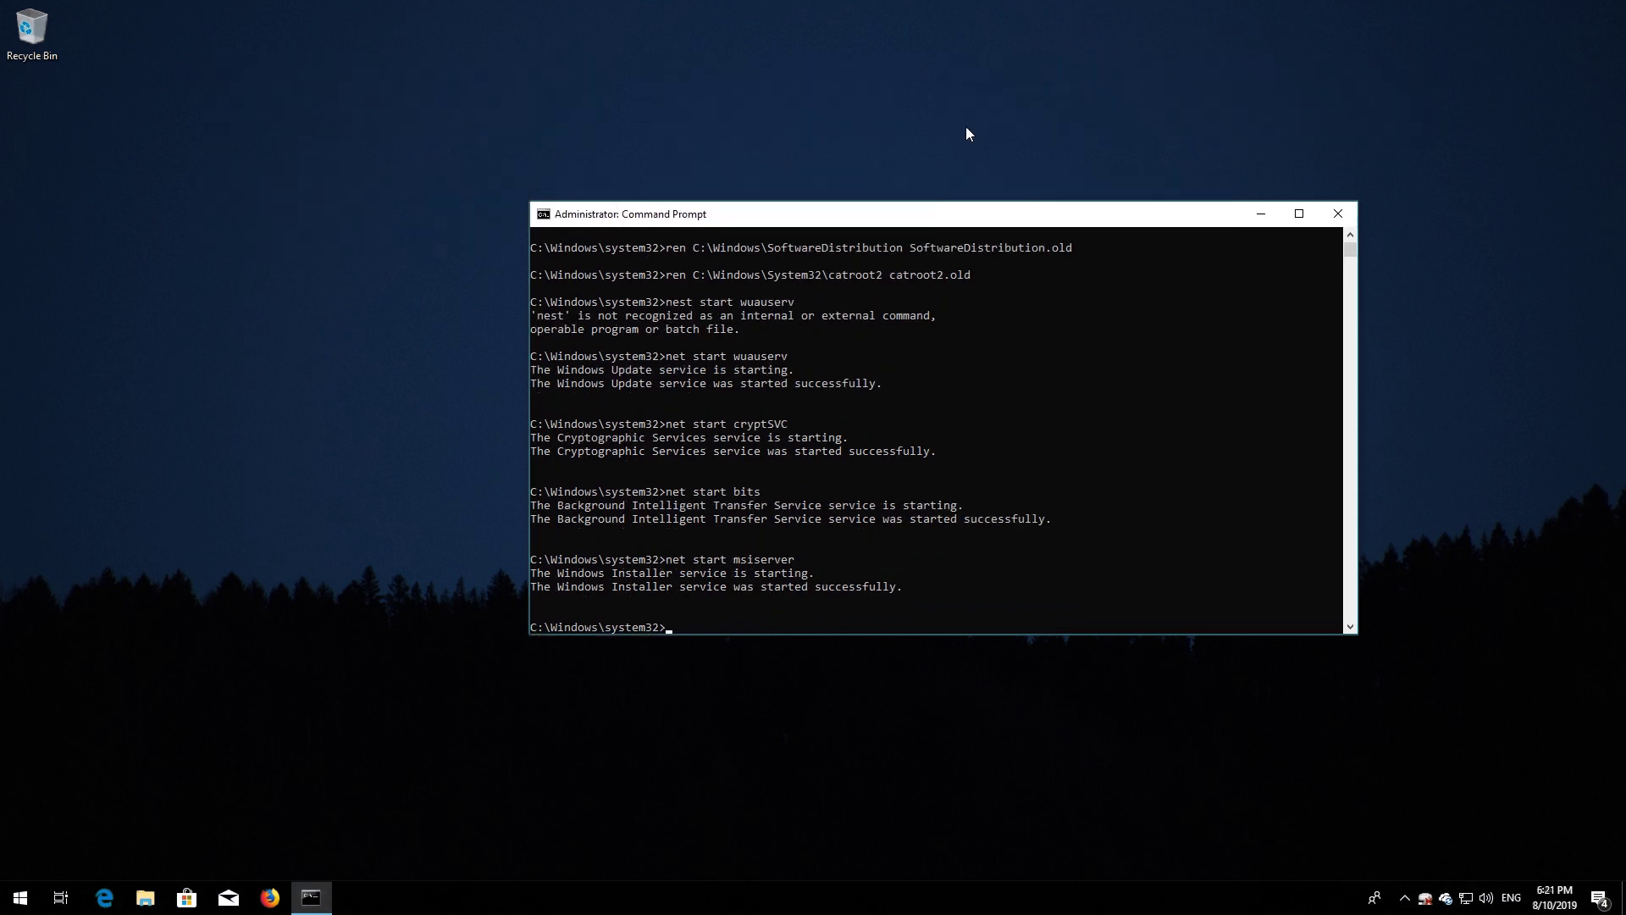
{"action": "type", "text": "exit"}
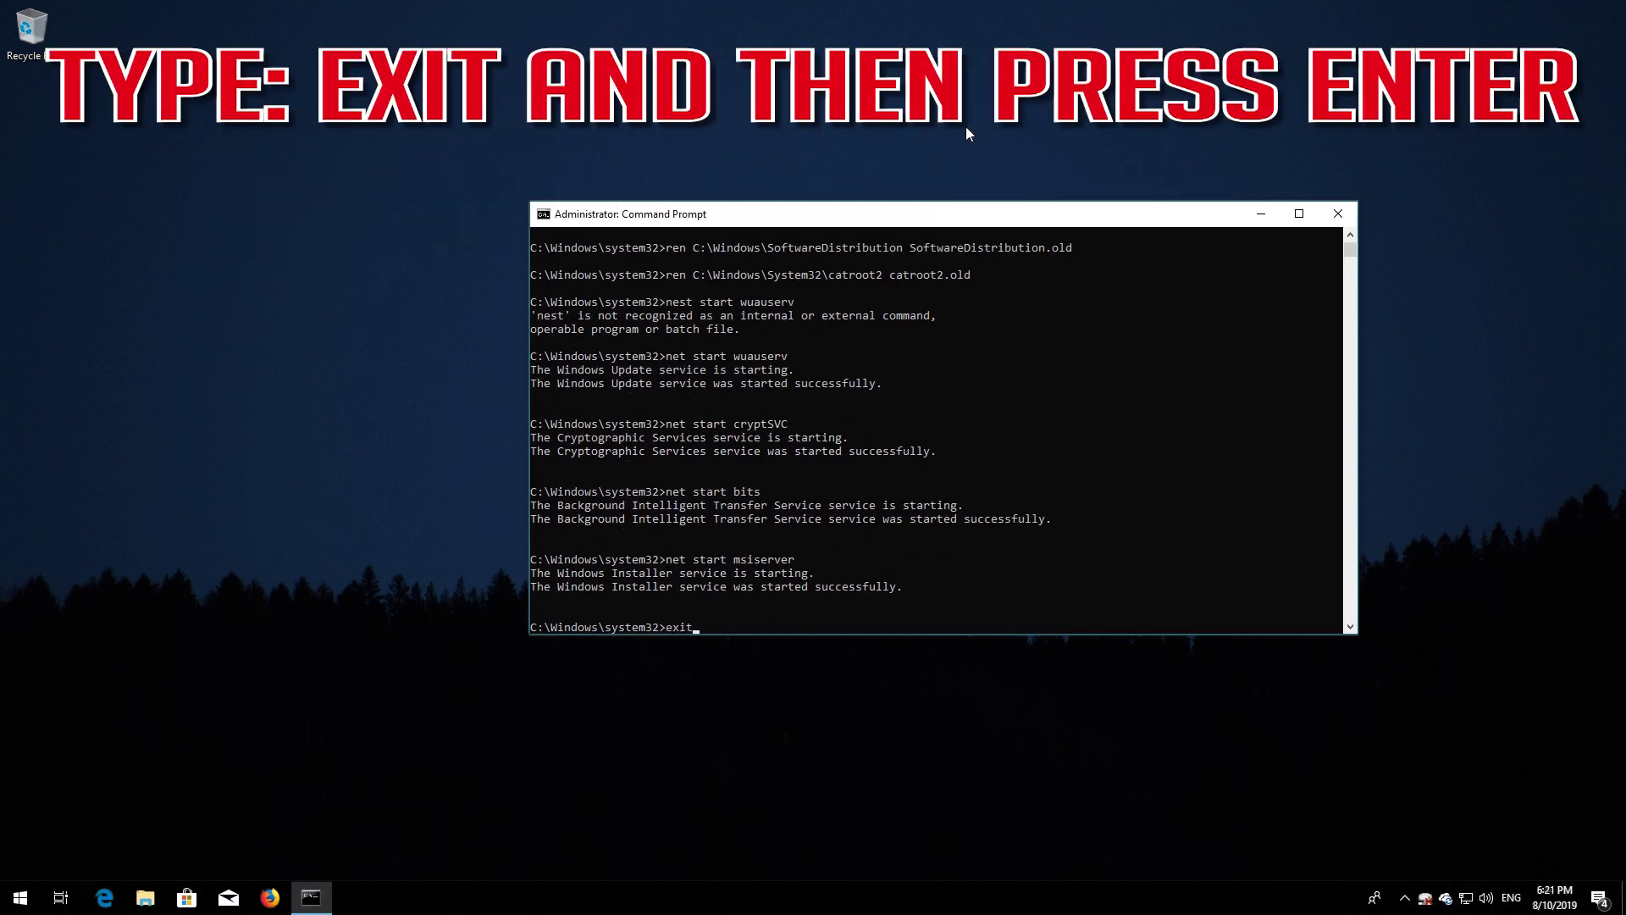
Step: Close Command Prompt, then launch Windows PowerShell as administrator and approve the UAC prompt
{"action": "key", "text": "Return"}
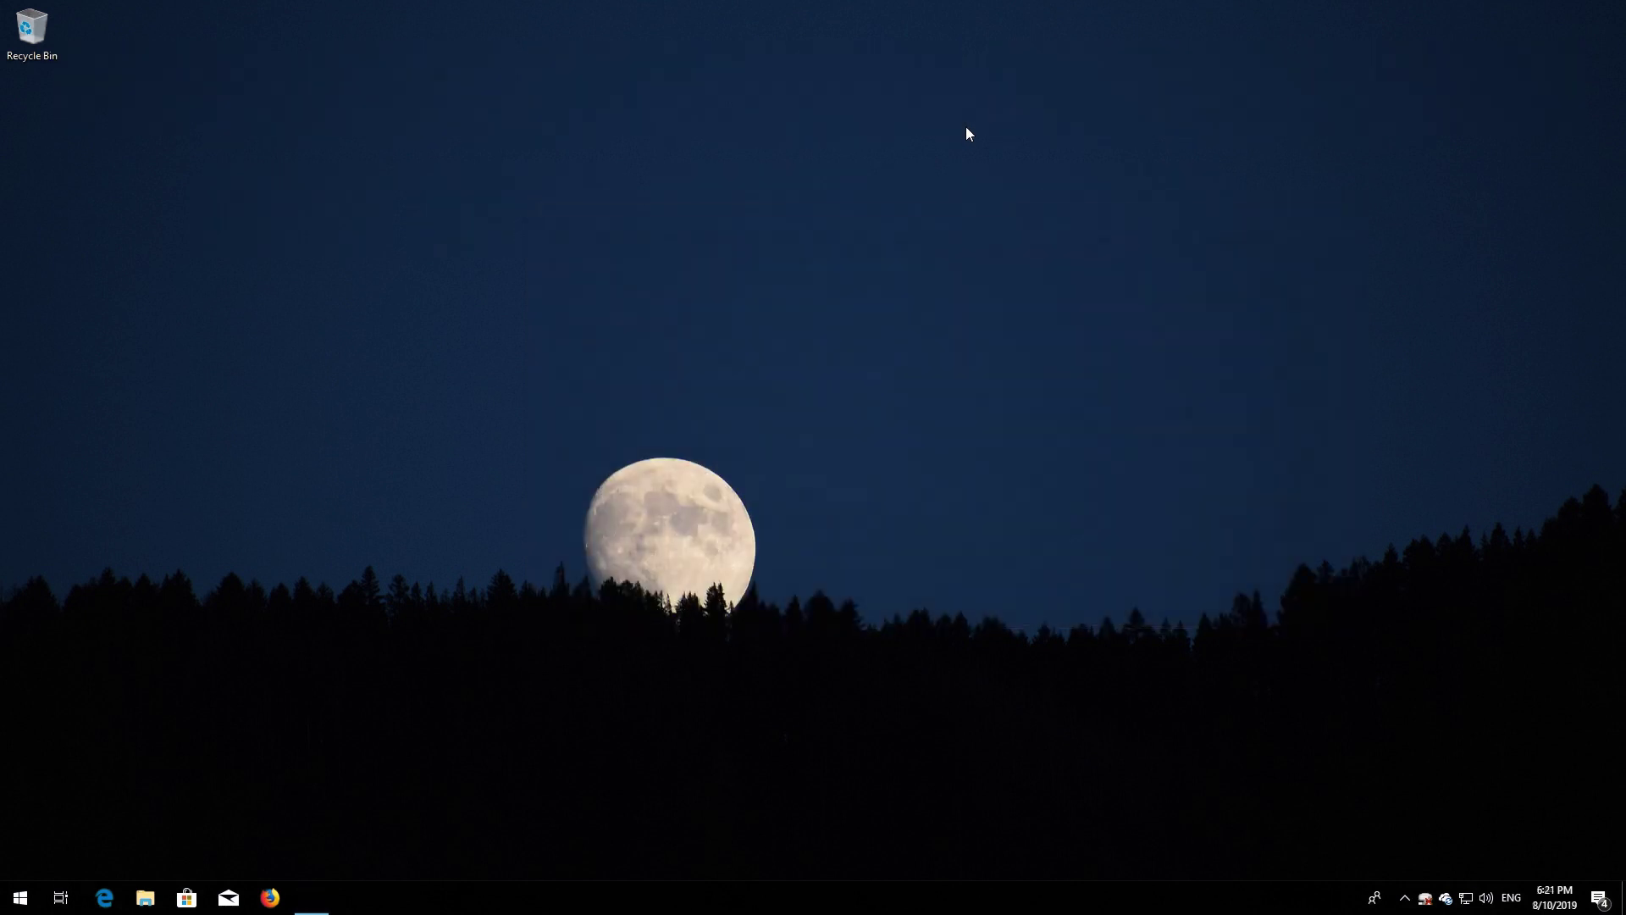
{"action": "key", "text": "super"}
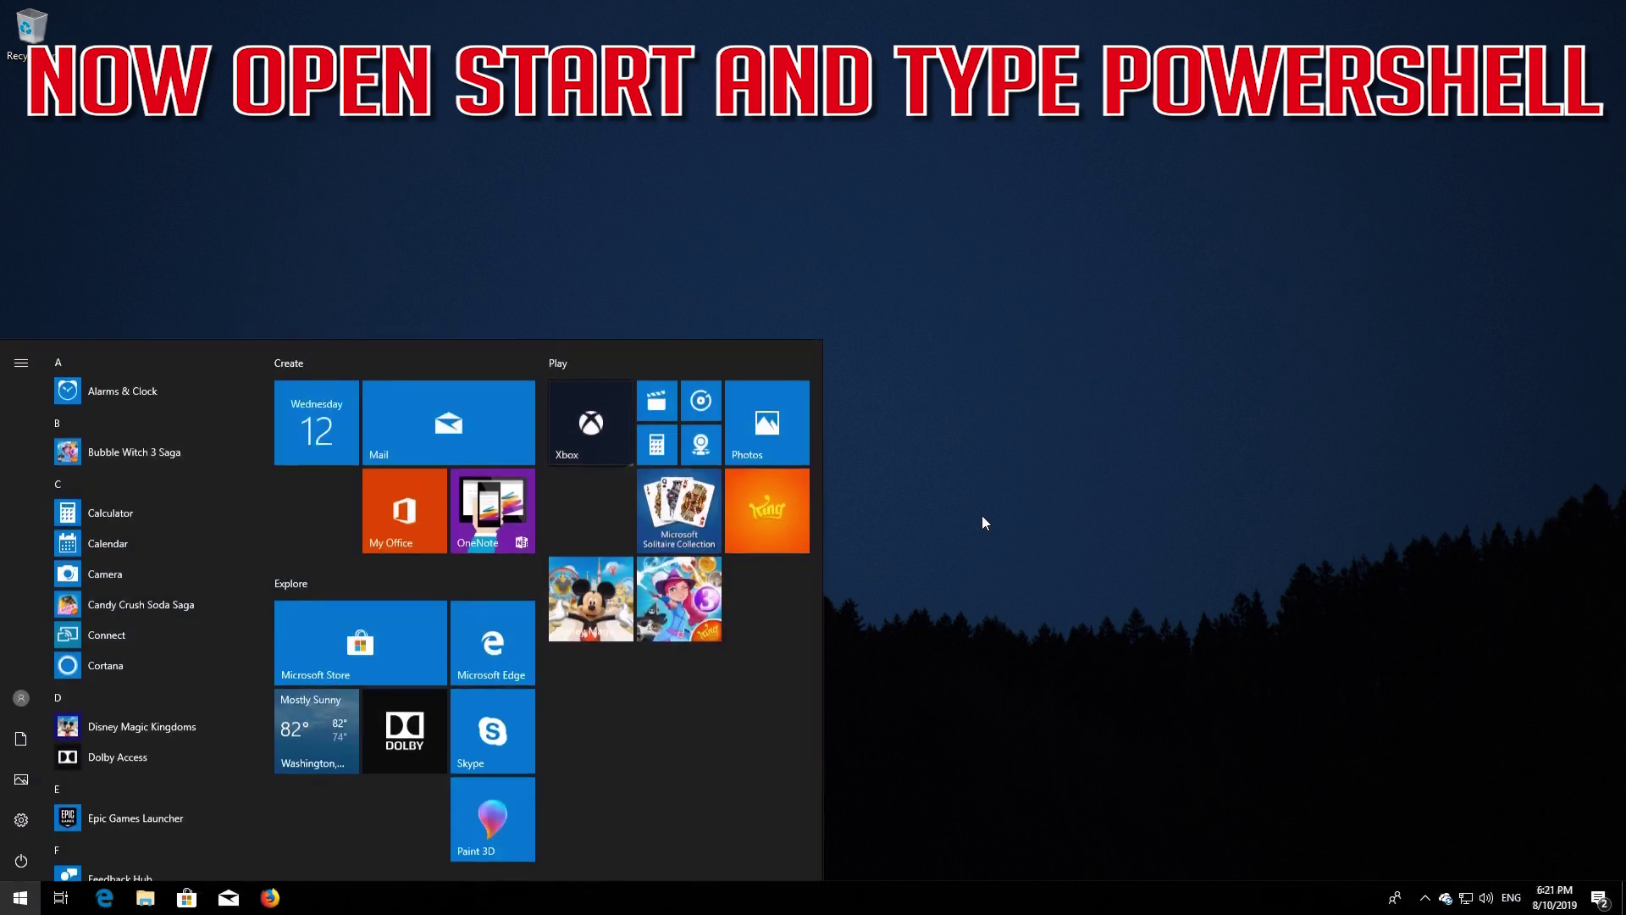
{"action": "type", "text": "powershell"}
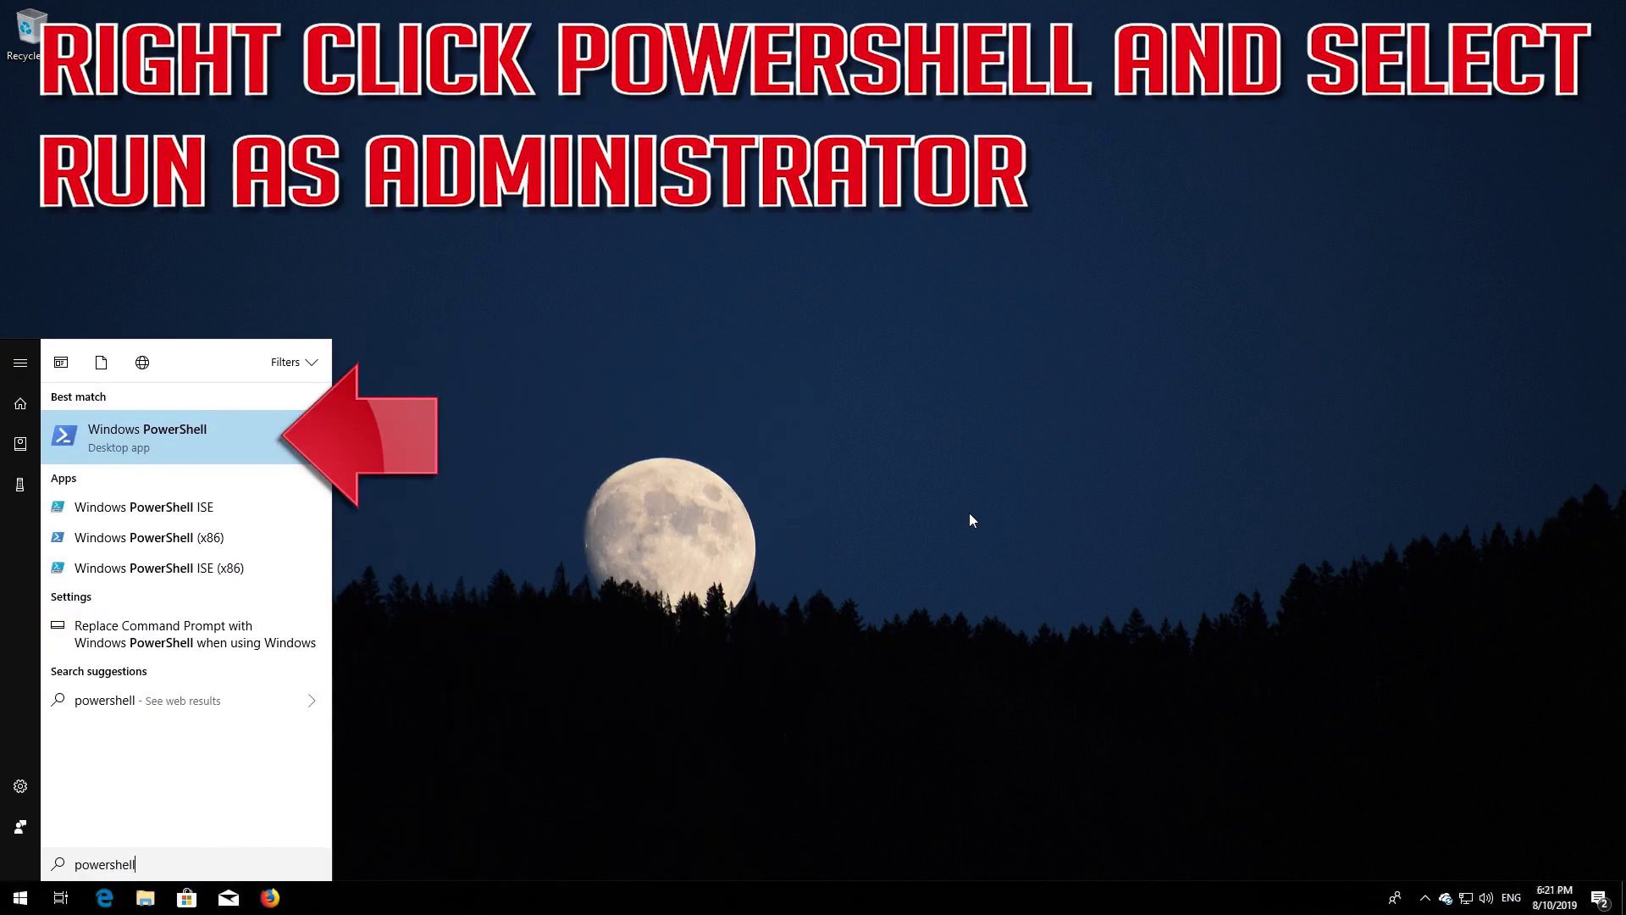
{"action": "right_click", "coordinate": [262, 447]}
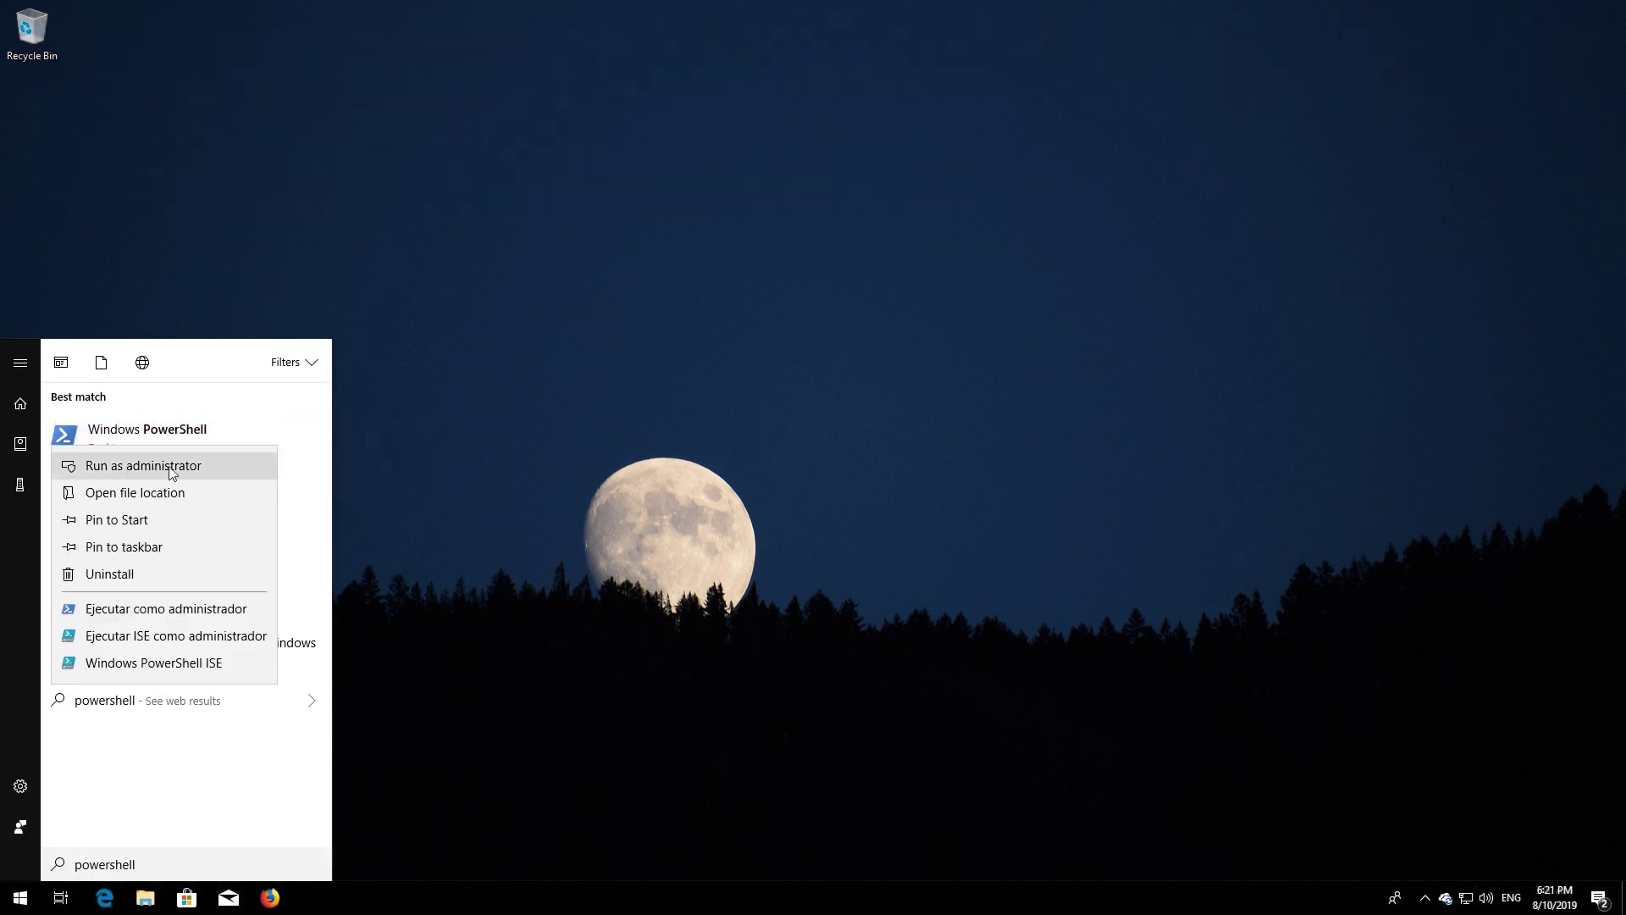
{"action": "left_click", "coordinate": [170, 466]}
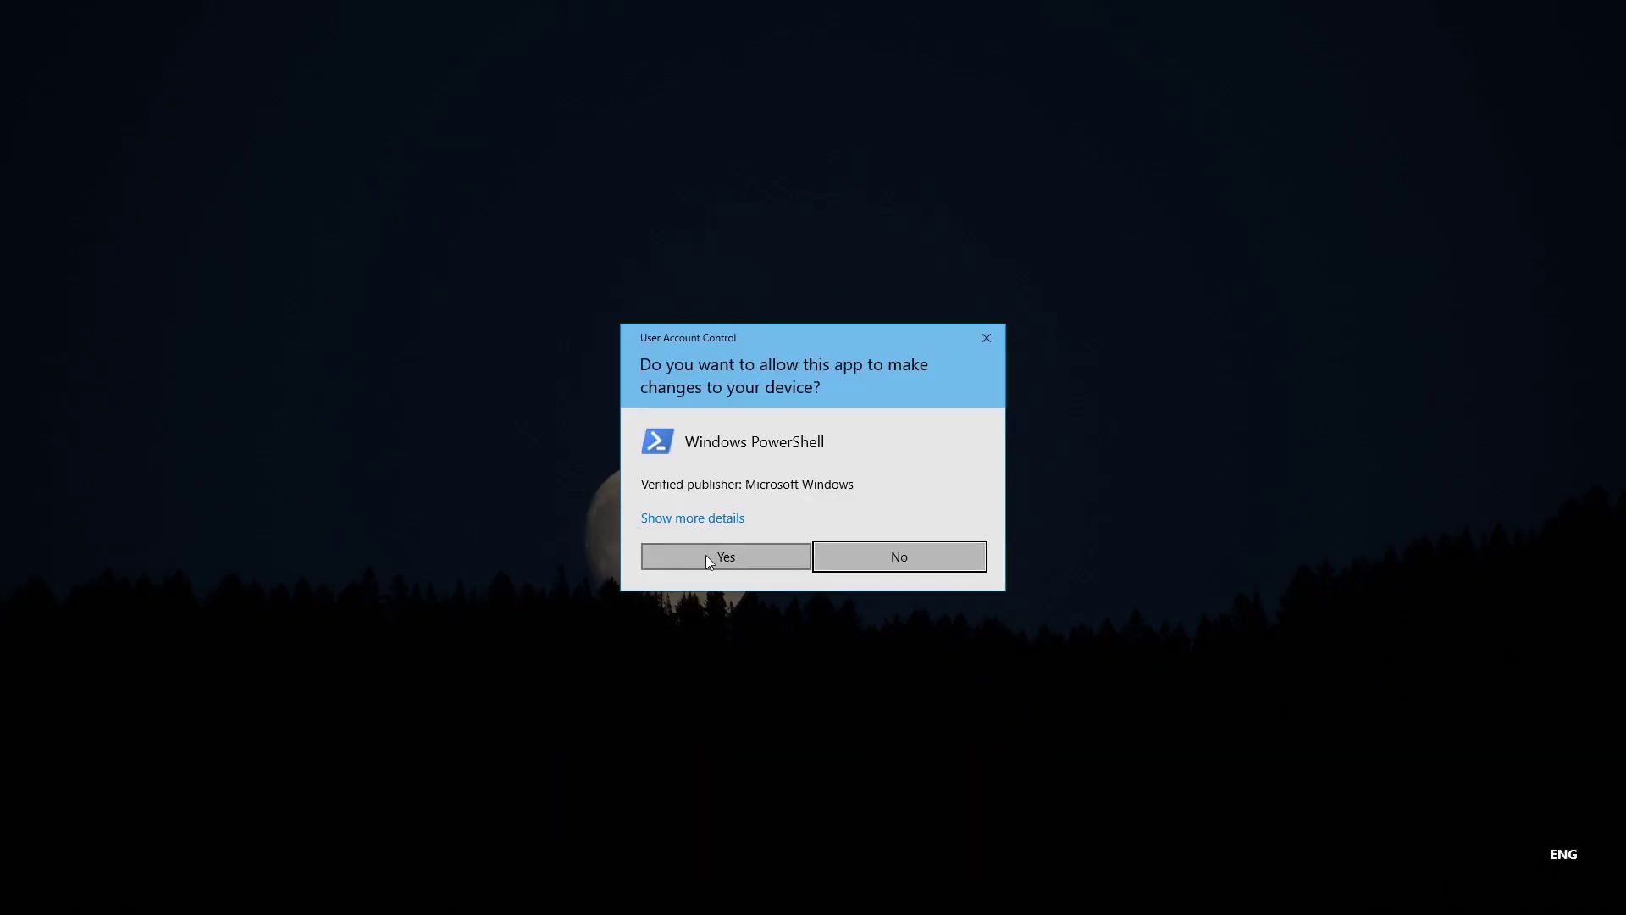
{"action": "left_click", "coordinate": [719, 556]}
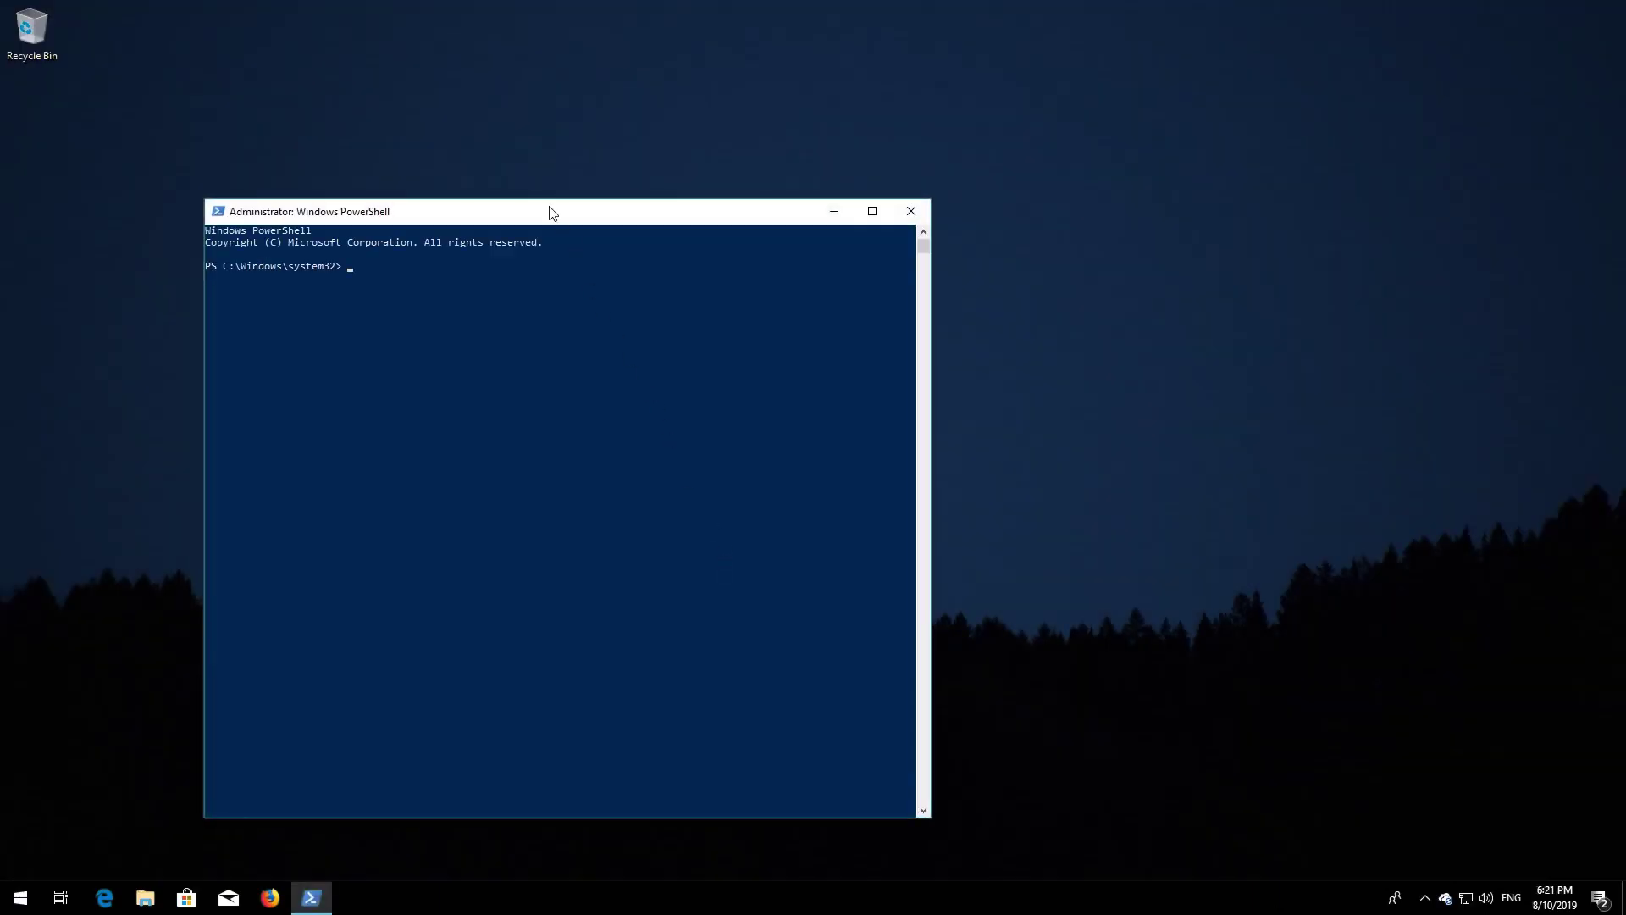
Step: Run wuauclt.exe /updatenow in PowerShell, then close it with exit
{"action": "left_click_drag", "start_coordinate": [551, 213], "coordinate": [820, 144]}
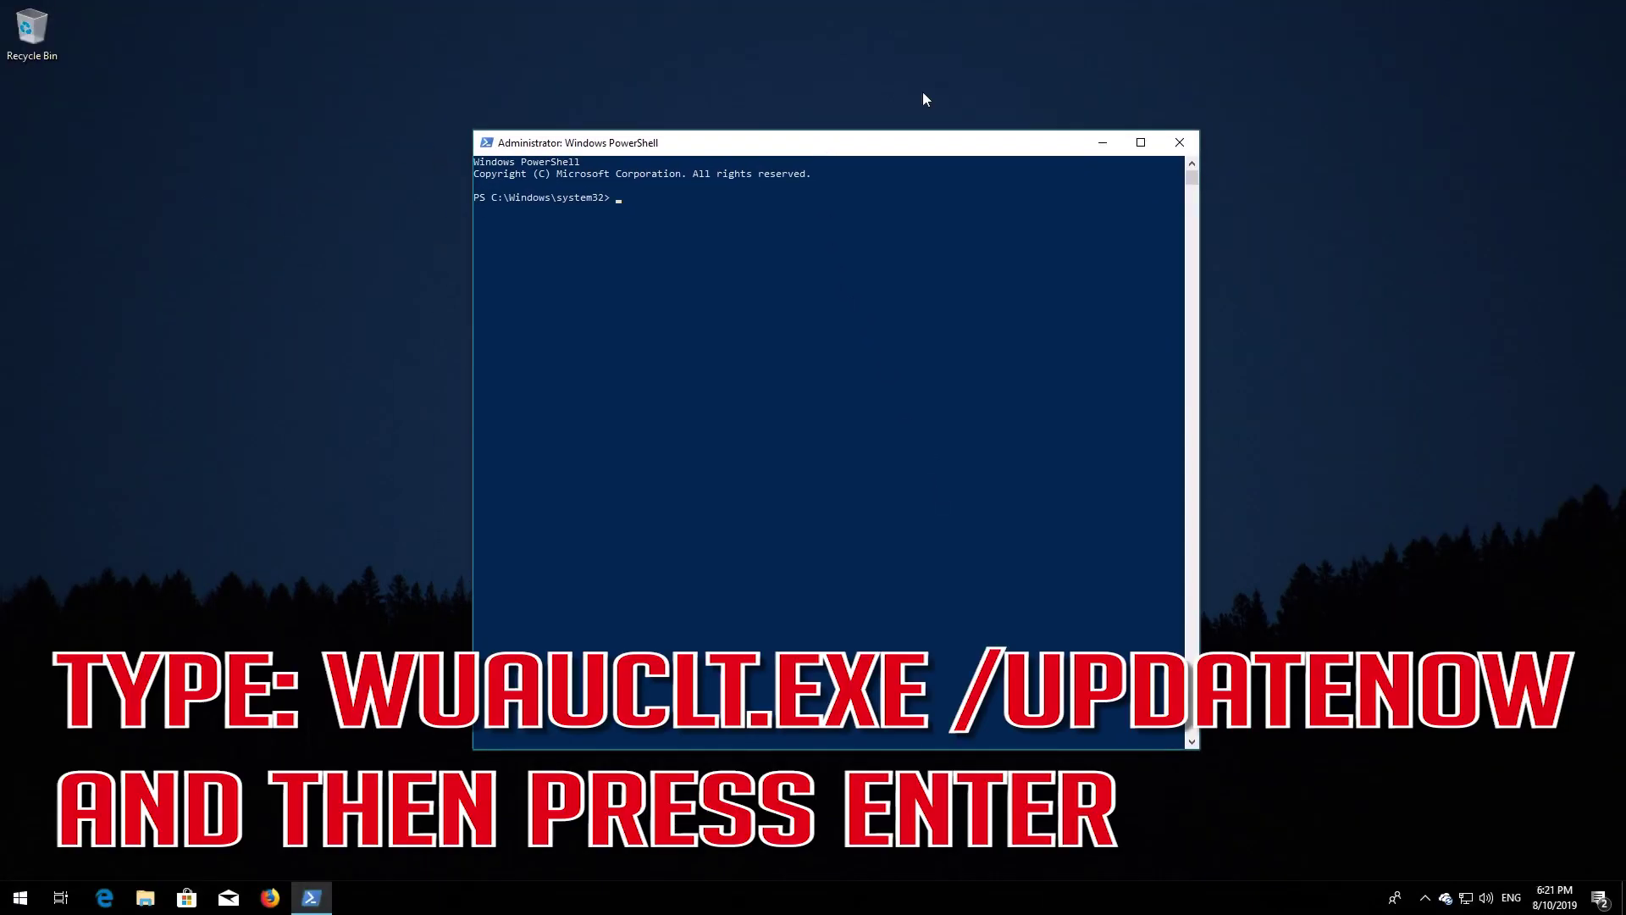
{"action": "type", "text": "wuauclt.exe /updatenow"}
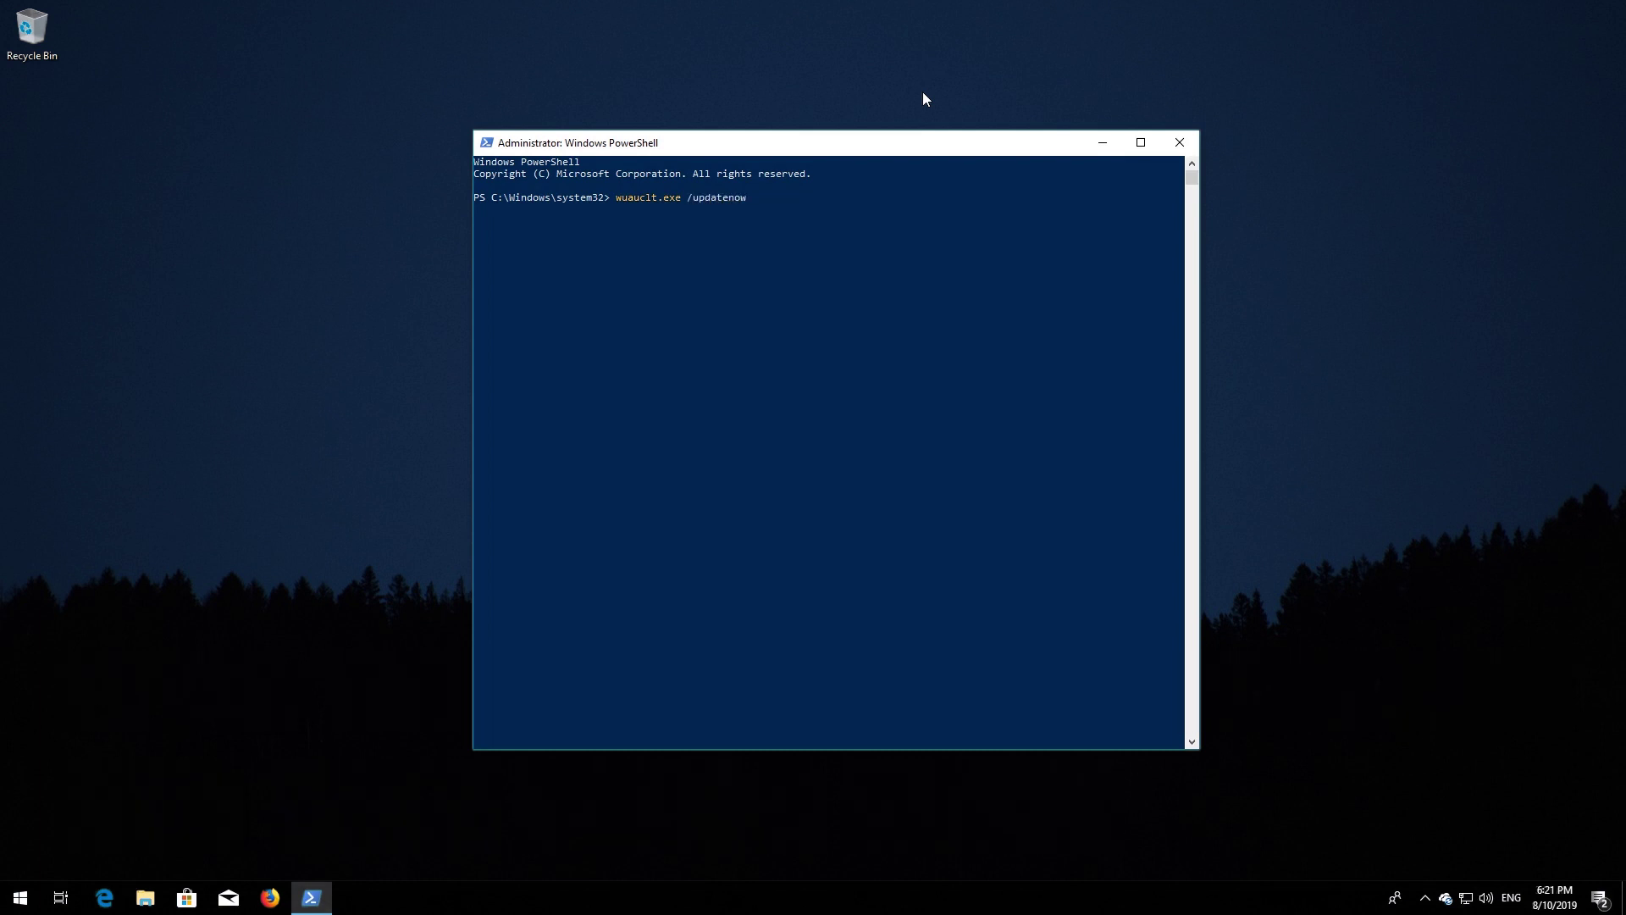
{"action": "key", "text": "Return"}
{"action": "type", "text": "ex"}
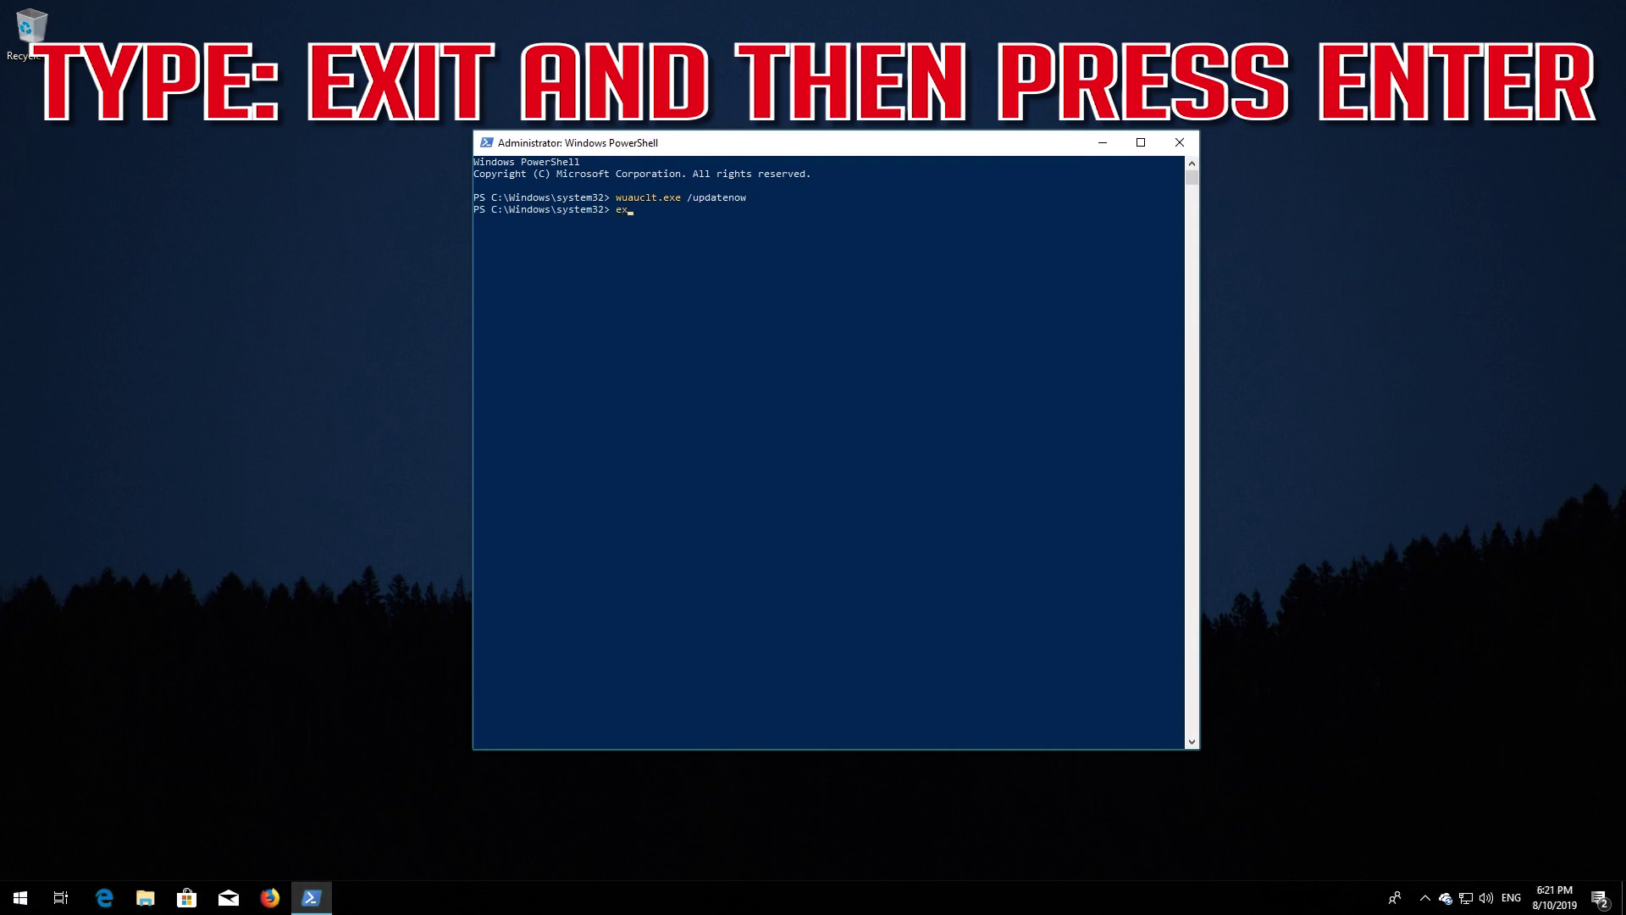
{"action": "type", "text": "it"}
{"action": "key", "text": "Return"}
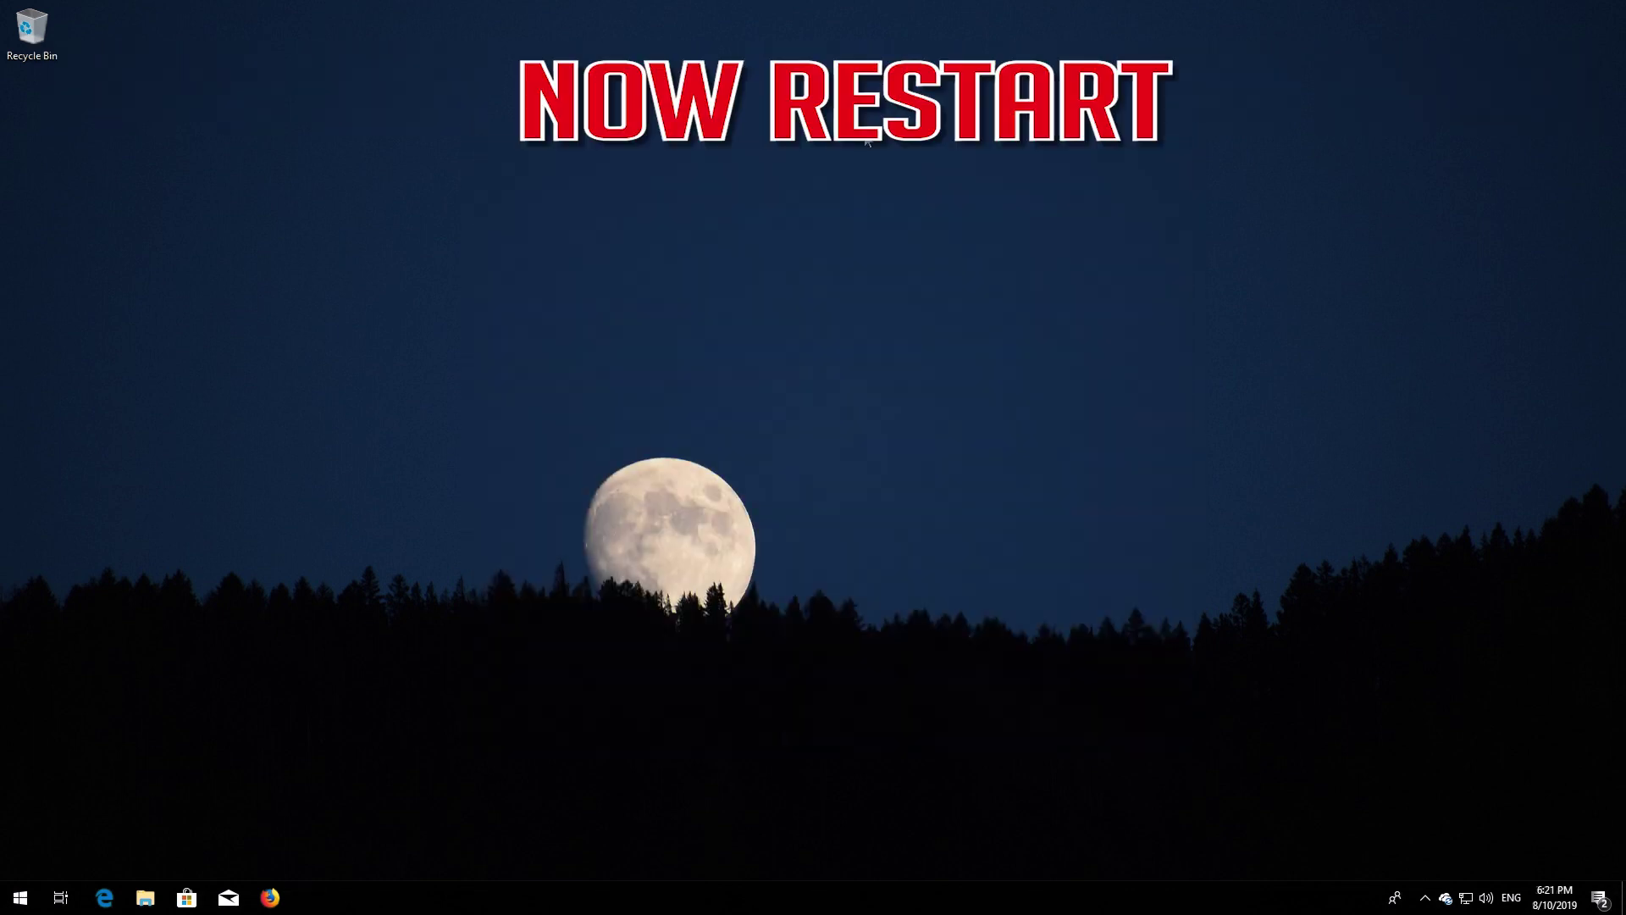
Step: Restart the computer using the Start menu's Power button
{"action": "left_click", "coordinate": [19, 897]}
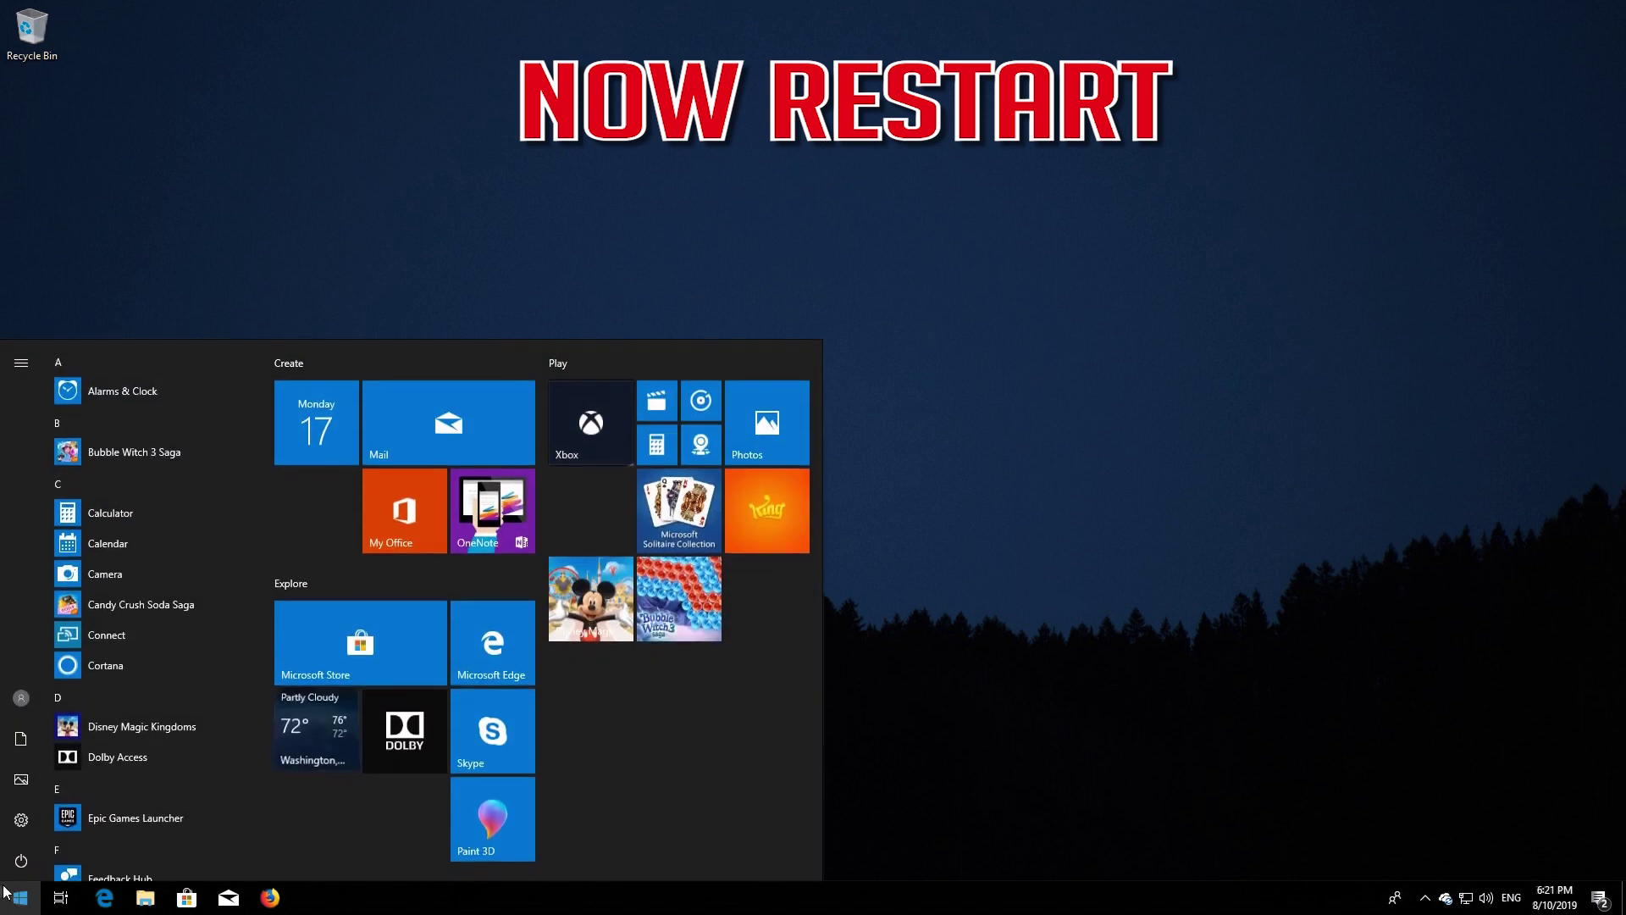
{"action": "left_click", "coordinate": [8, 868]}
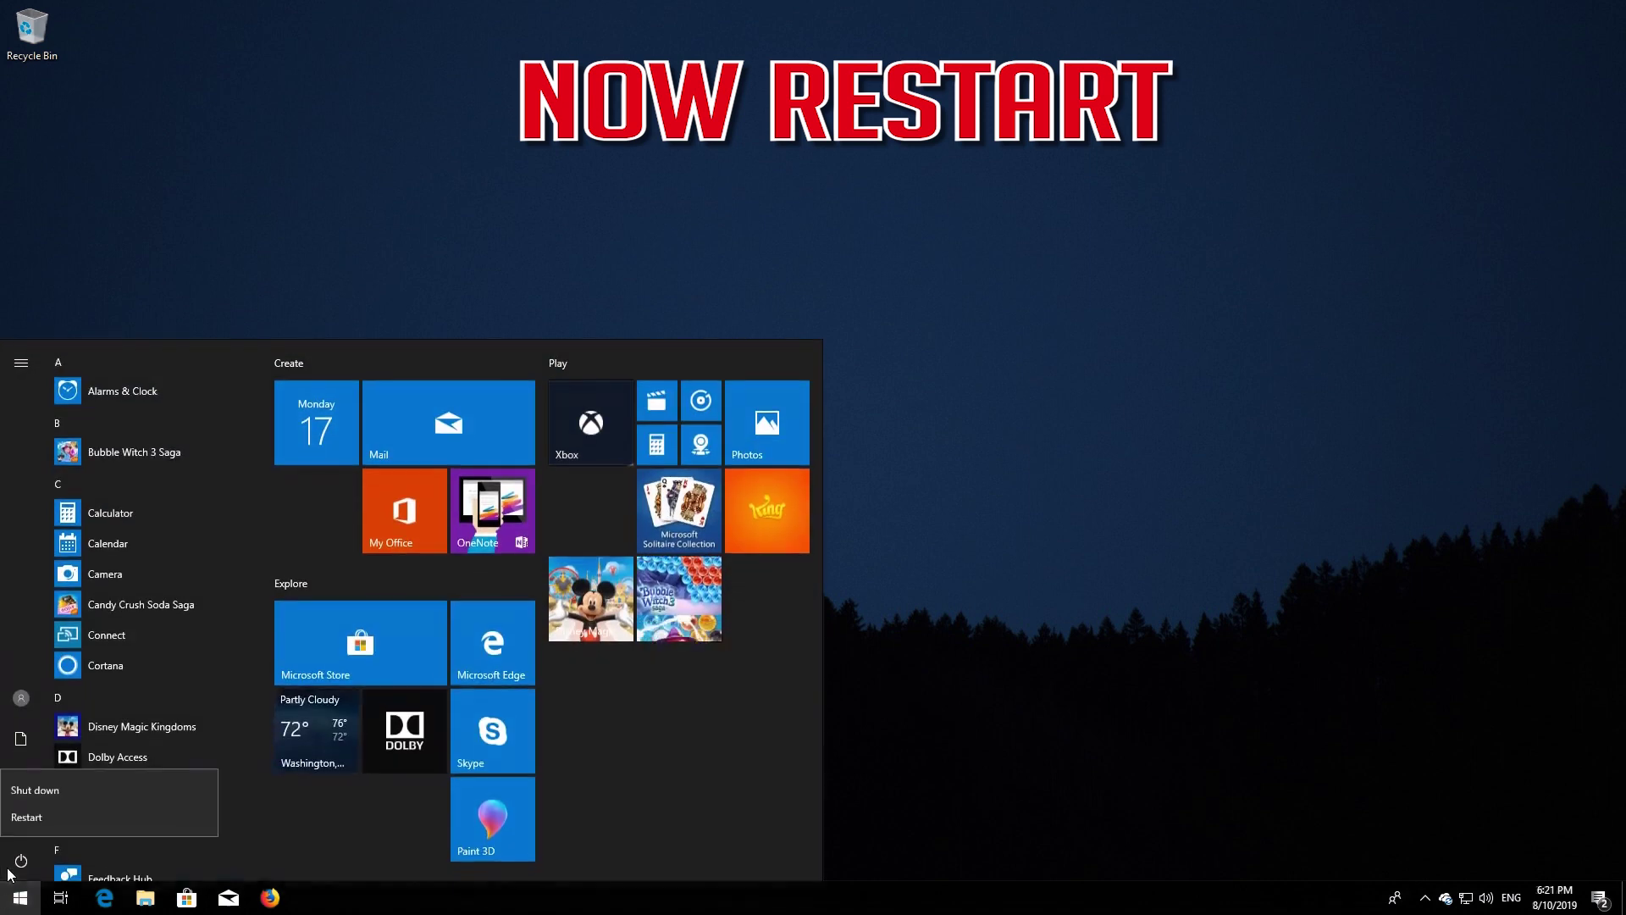
{"action": "left_click", "coordinate": [44, 814]}
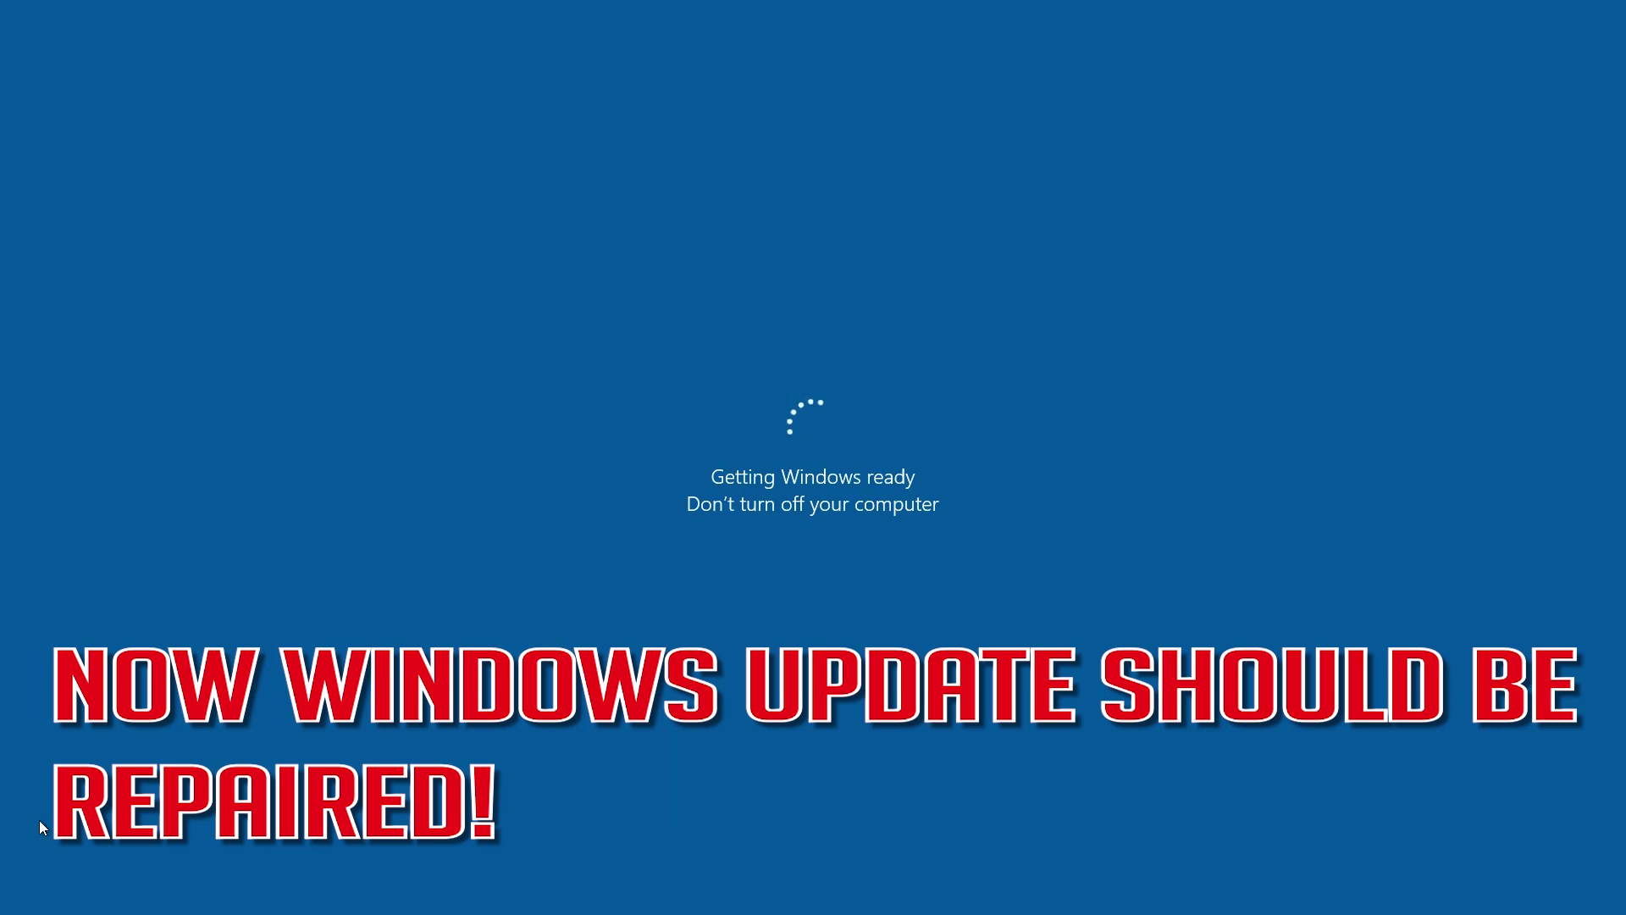